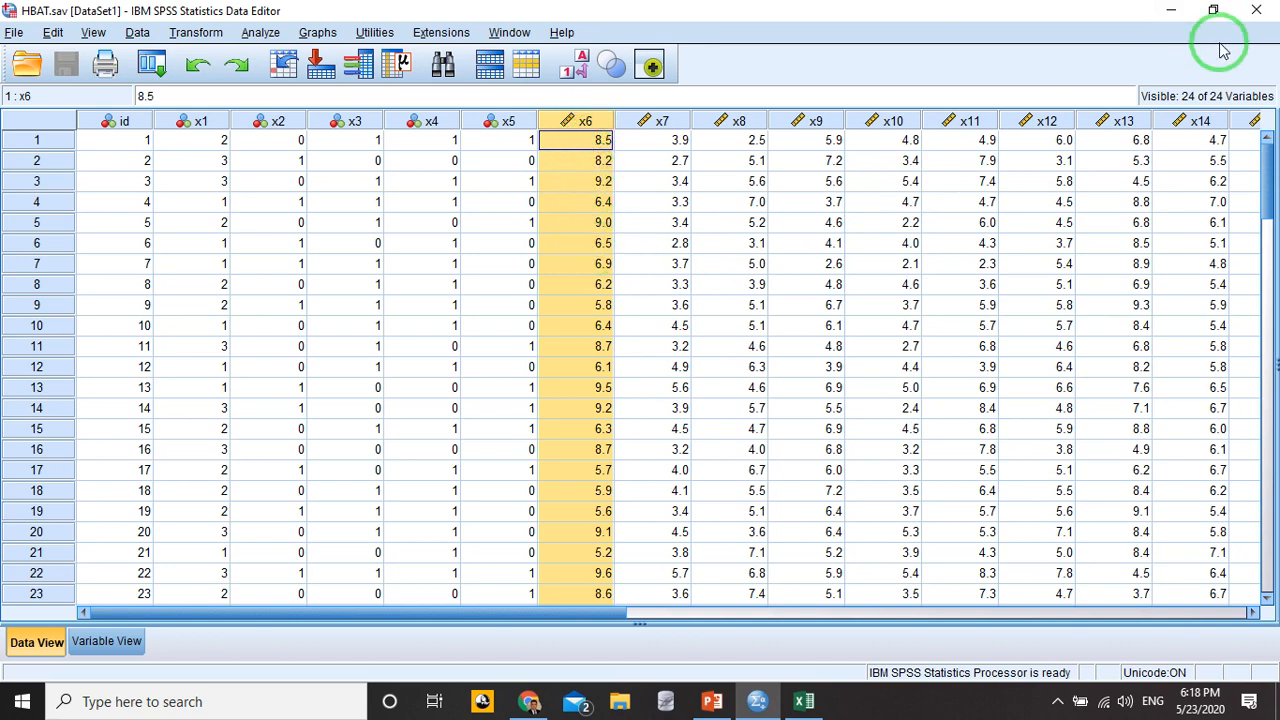
- Switch from SPSS to the One-sample sign test workbook in Excel
{"action": "left_click", "coordinate": [1176, 11]}
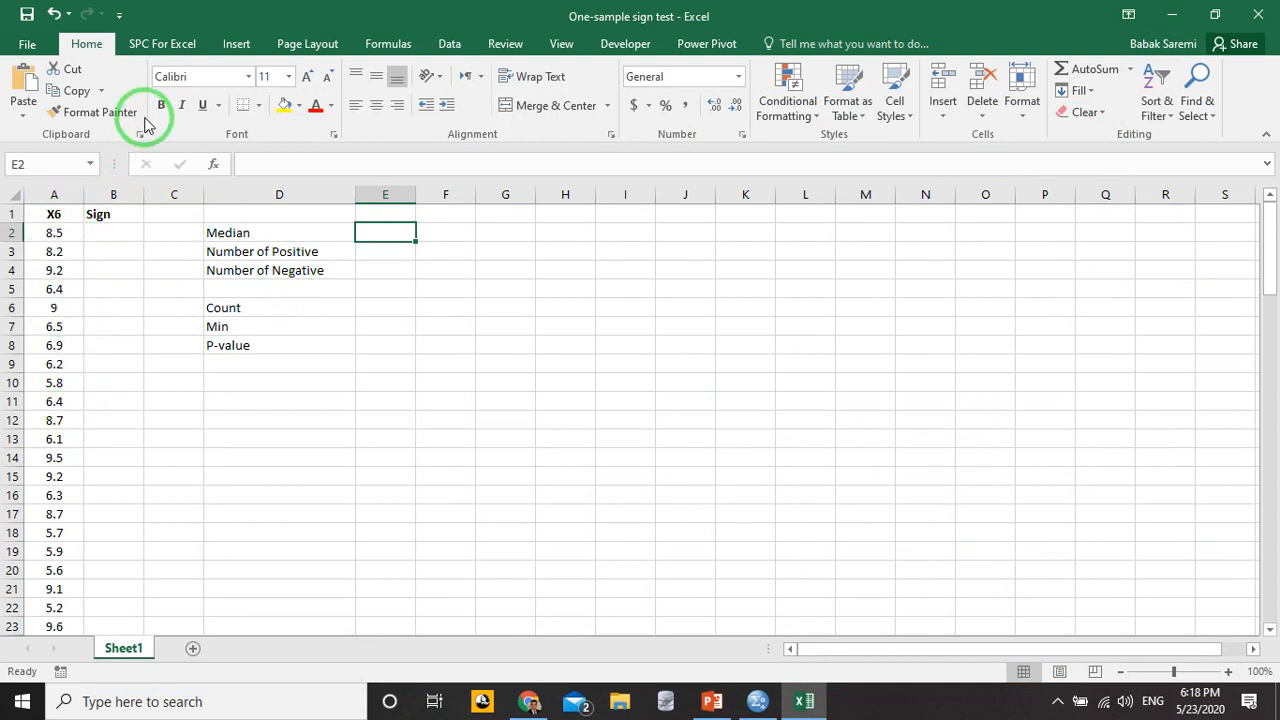
{"action": "left_click", "coordinate": [160, 48]}
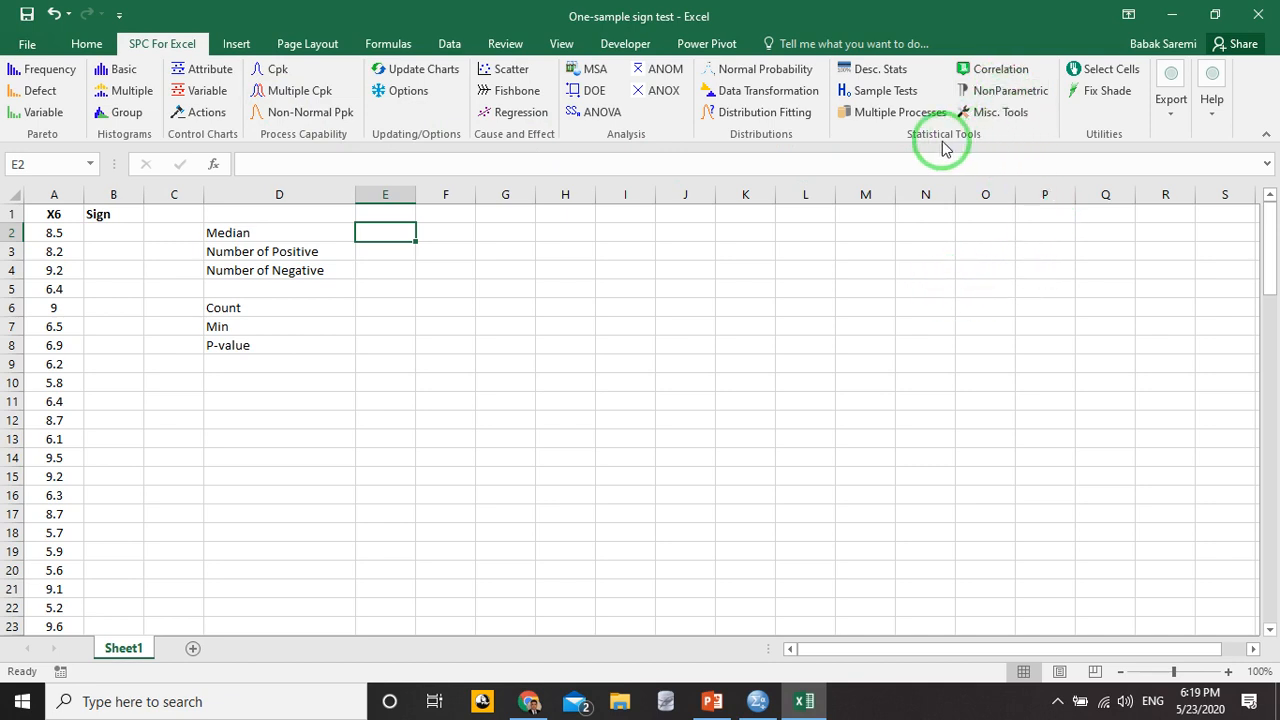
{"action": "left_click", "coordinate": [1006, 90]}
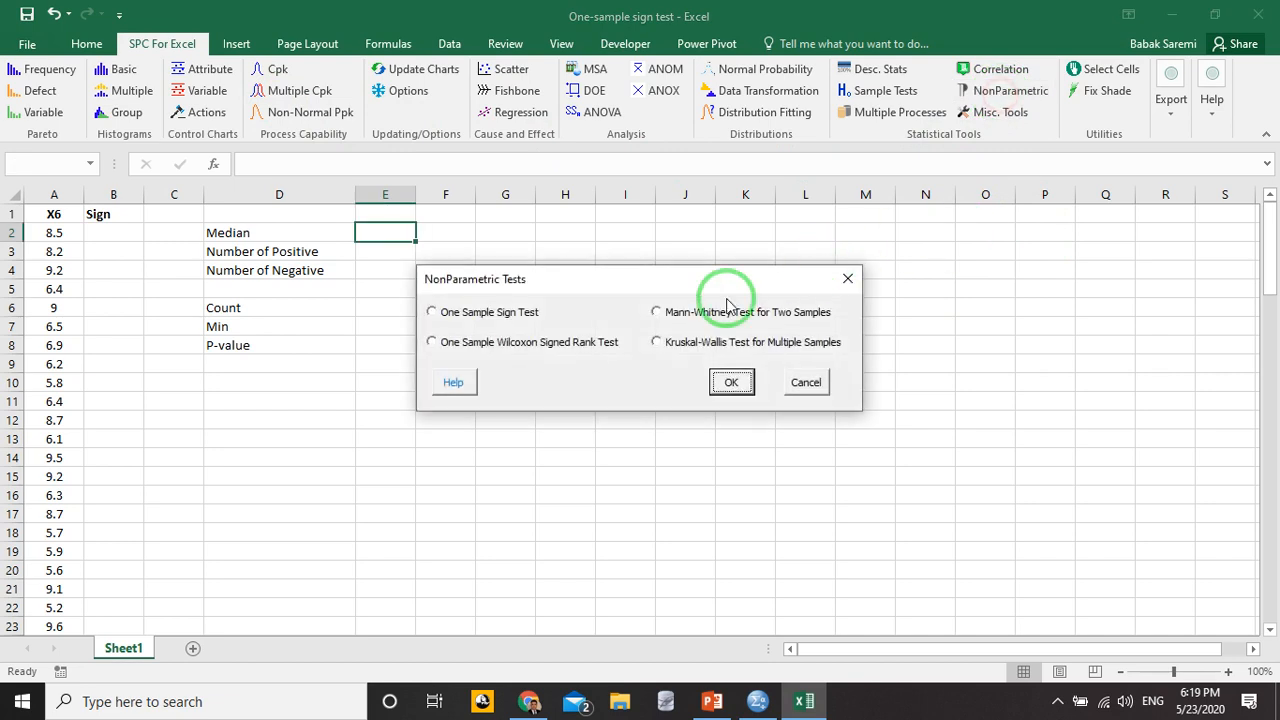
{"action": "left_click", "coordinate": [455, 316]}
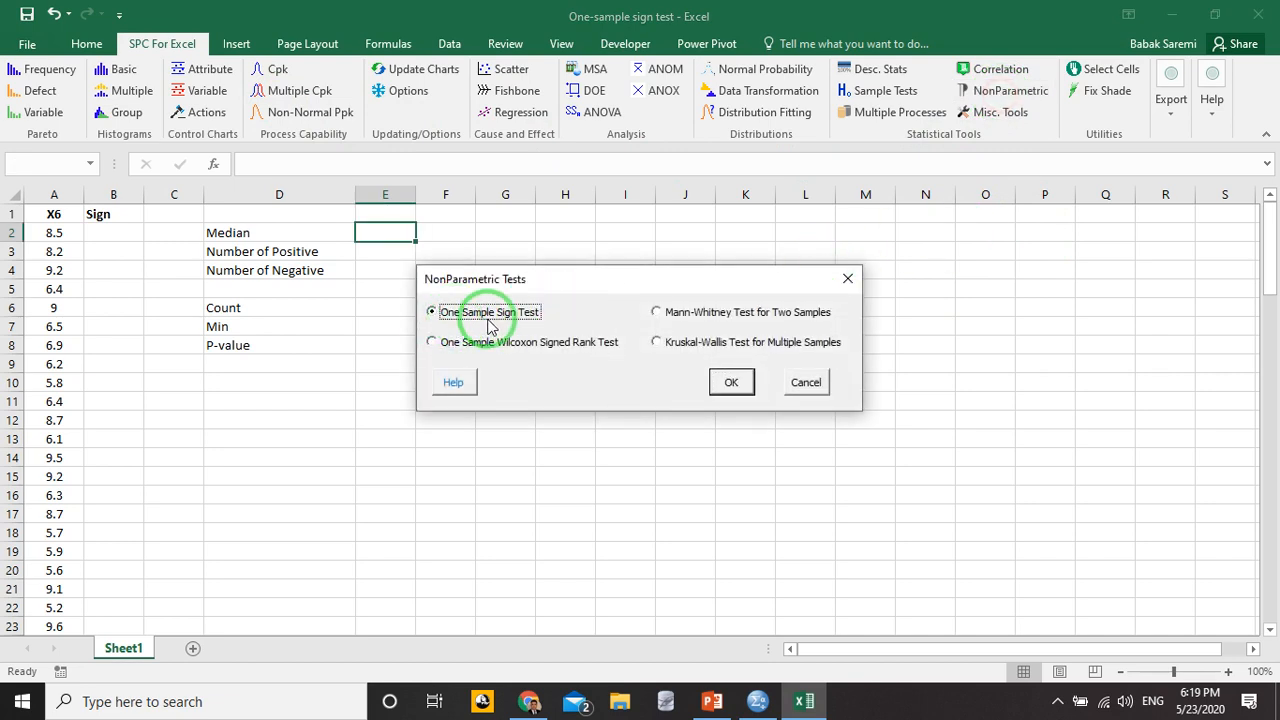
{"action": "left_click", "coordinate": [806, 383]}
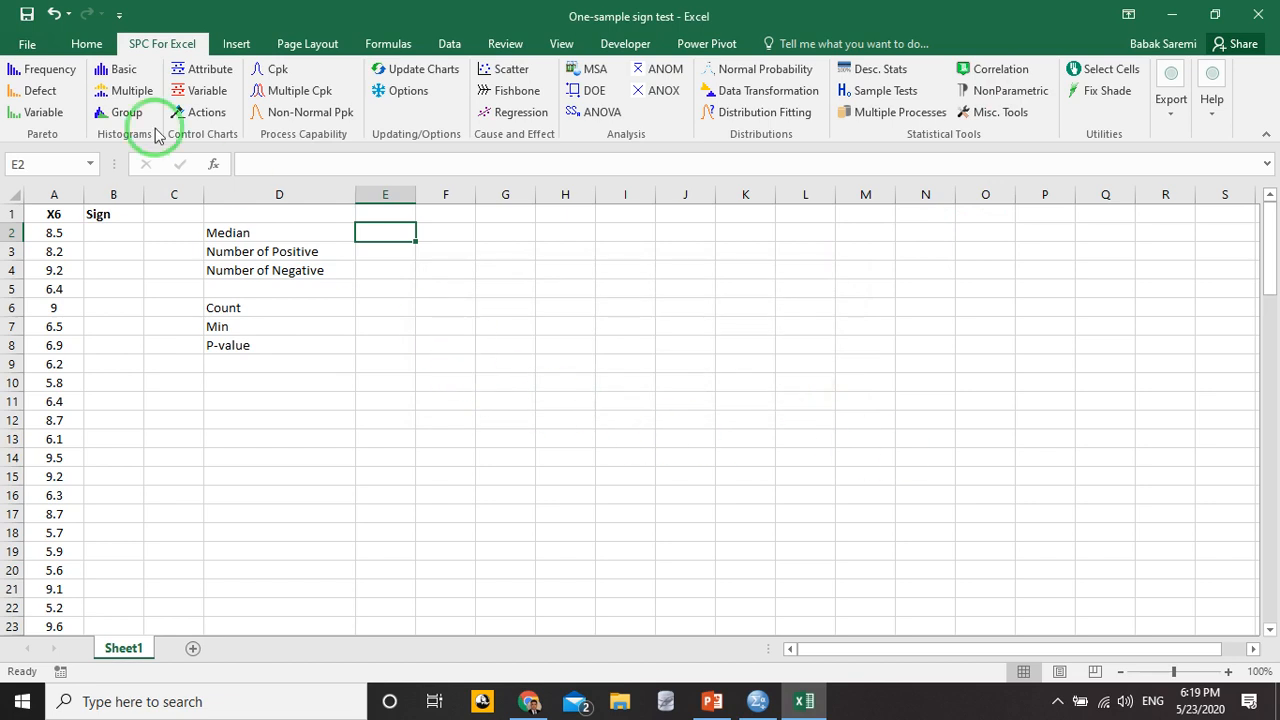
{"action": "left_click", "coordinate": [86, 44]}
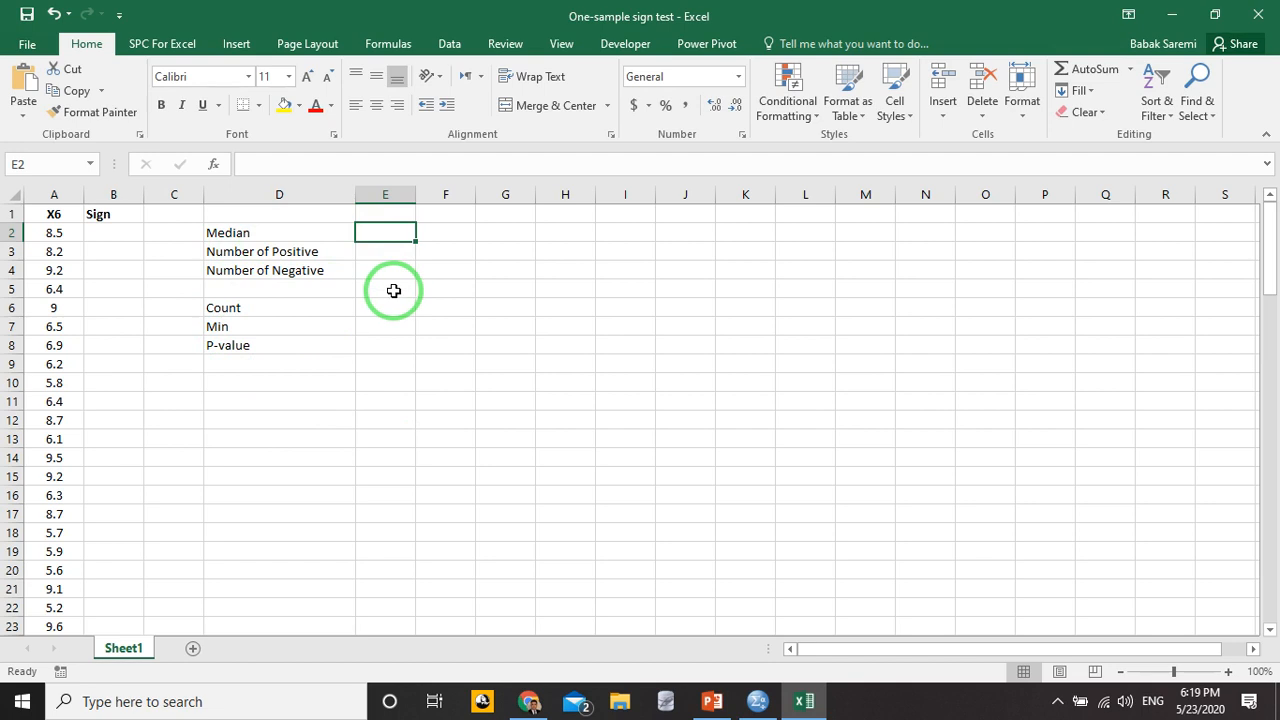
- Calculate the median of the X6 values in cell E2 with =MEDIAN(A2:A101)
{"action": "type", "text": "="}
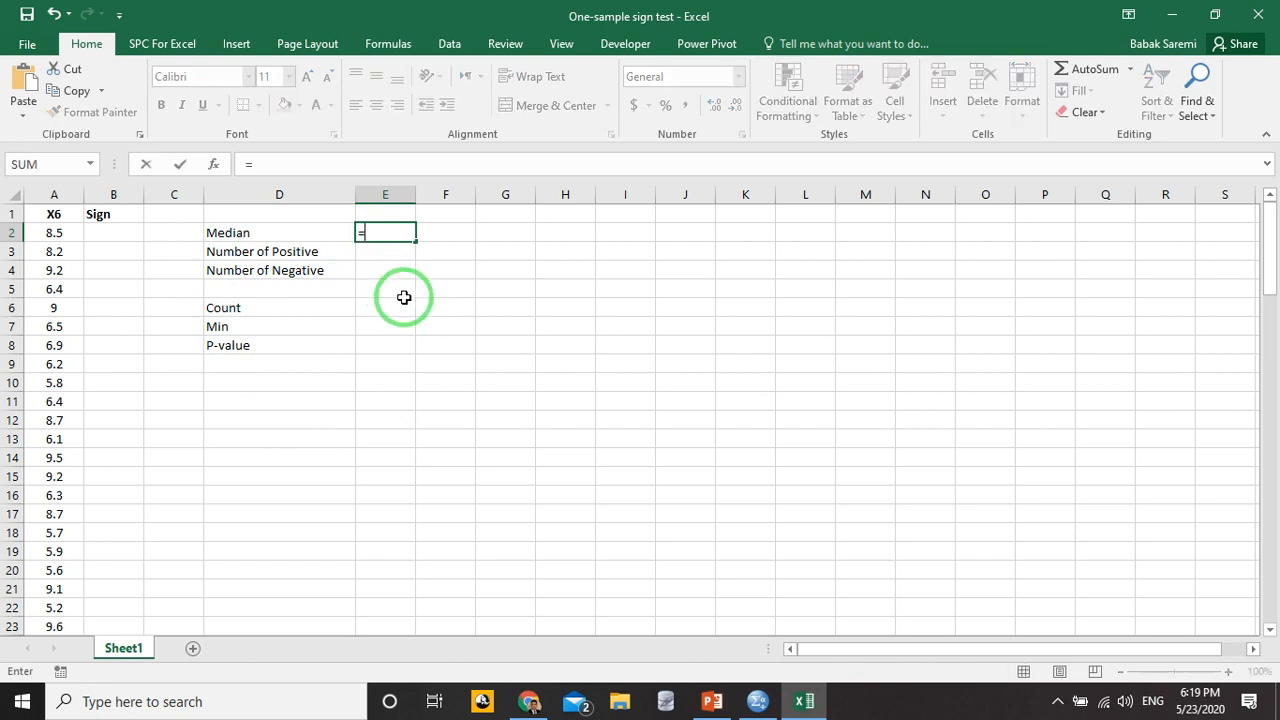
{"action": "type", "text": "m"}
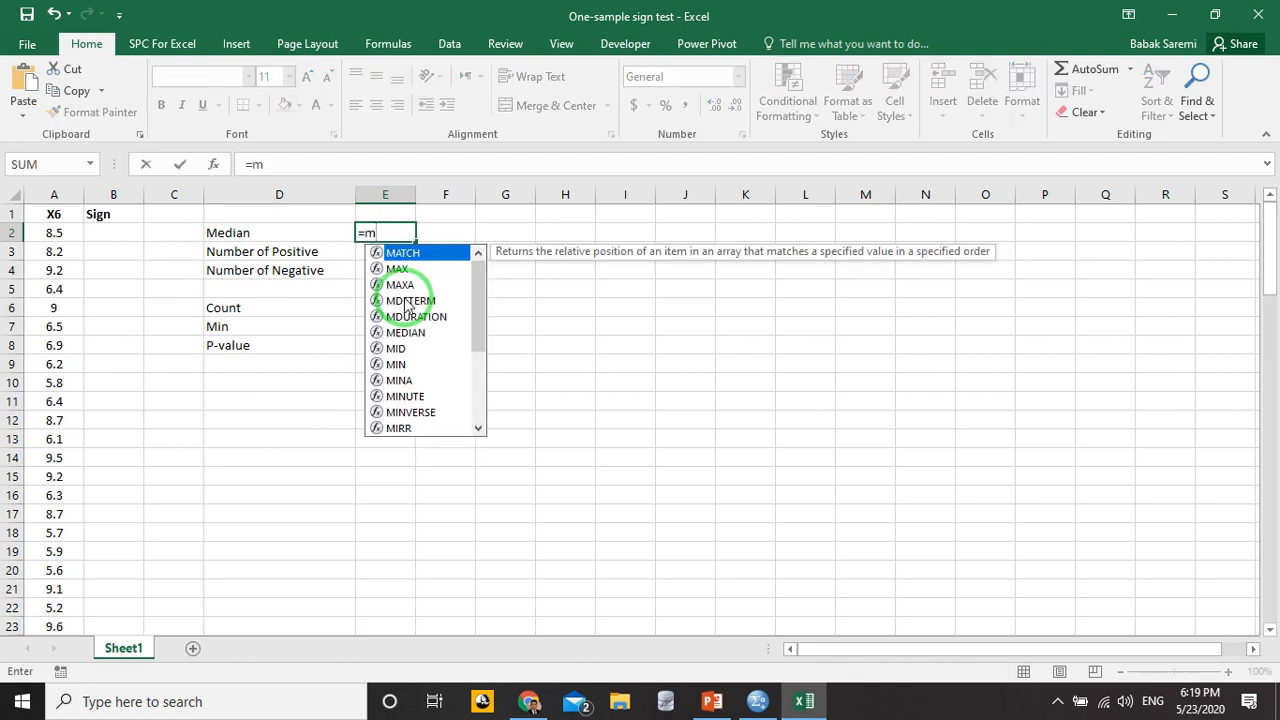
{"action": "type", "text": "ed"}
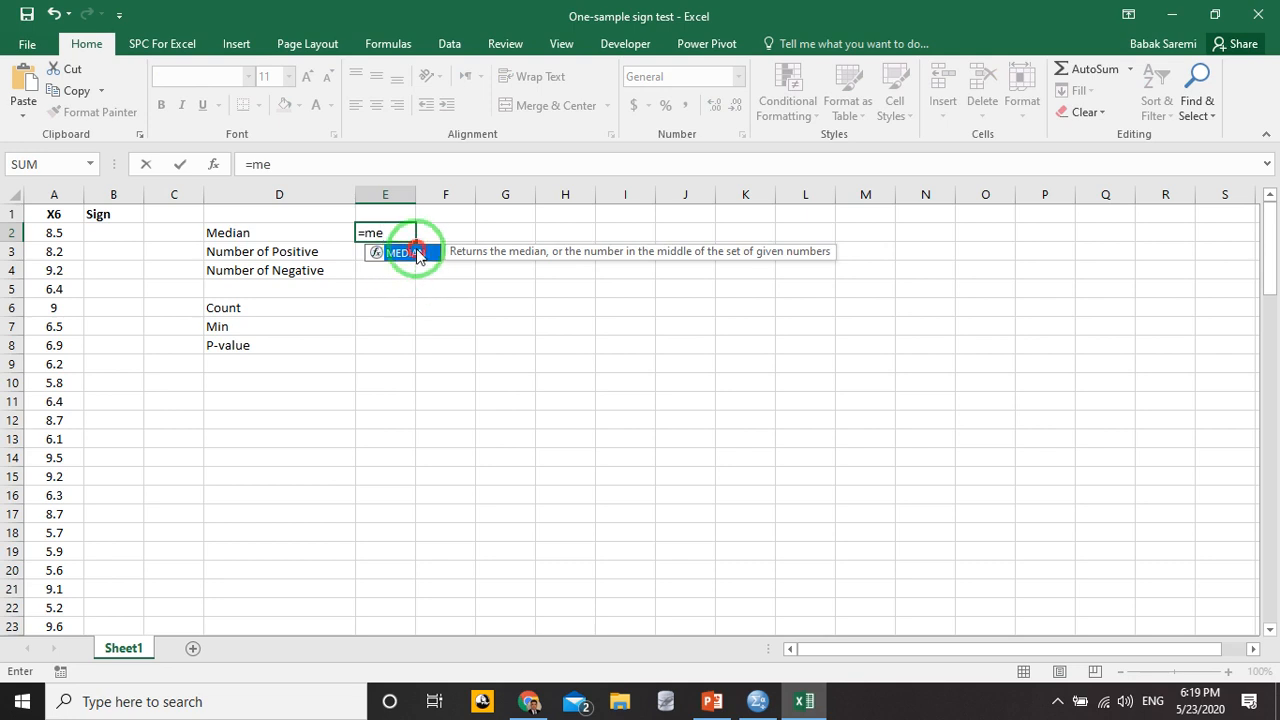
{"action": "double_click", "coordinate": [410, 251]}
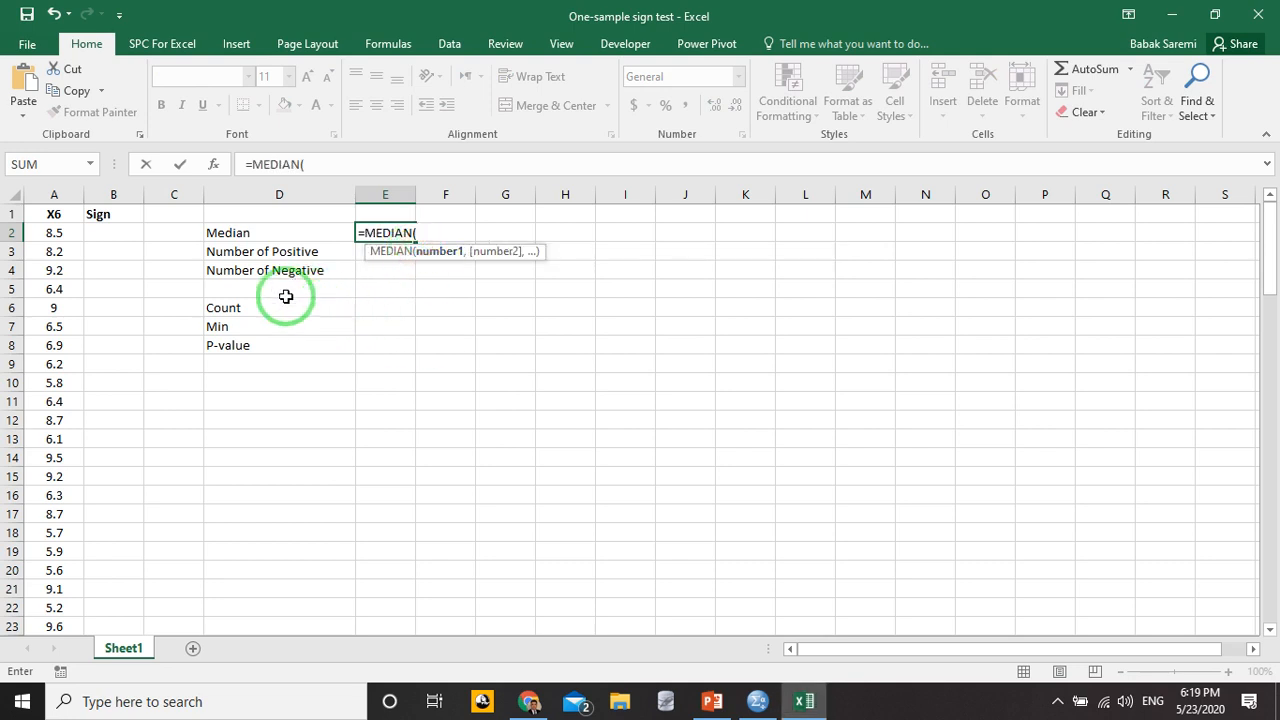
{"action": "left_click", "coordinate": [54, 235]}
{"action": "left_click_drag", "start_coordinate": [54, 235], "coordinate": [52, 606]}
{"action": "left_click_drag", "start_coordinate": [1275, 517], "coordinate": [1268, 228]}
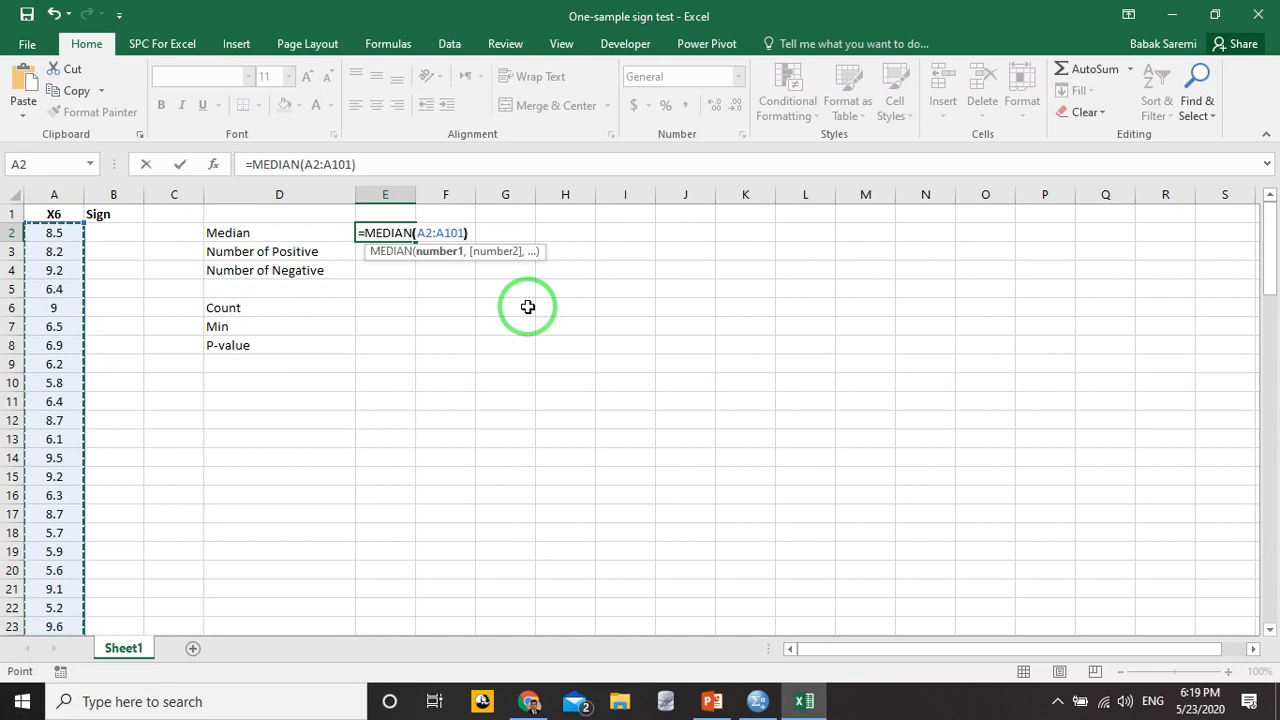
{"action": "key", "text": "Return"}
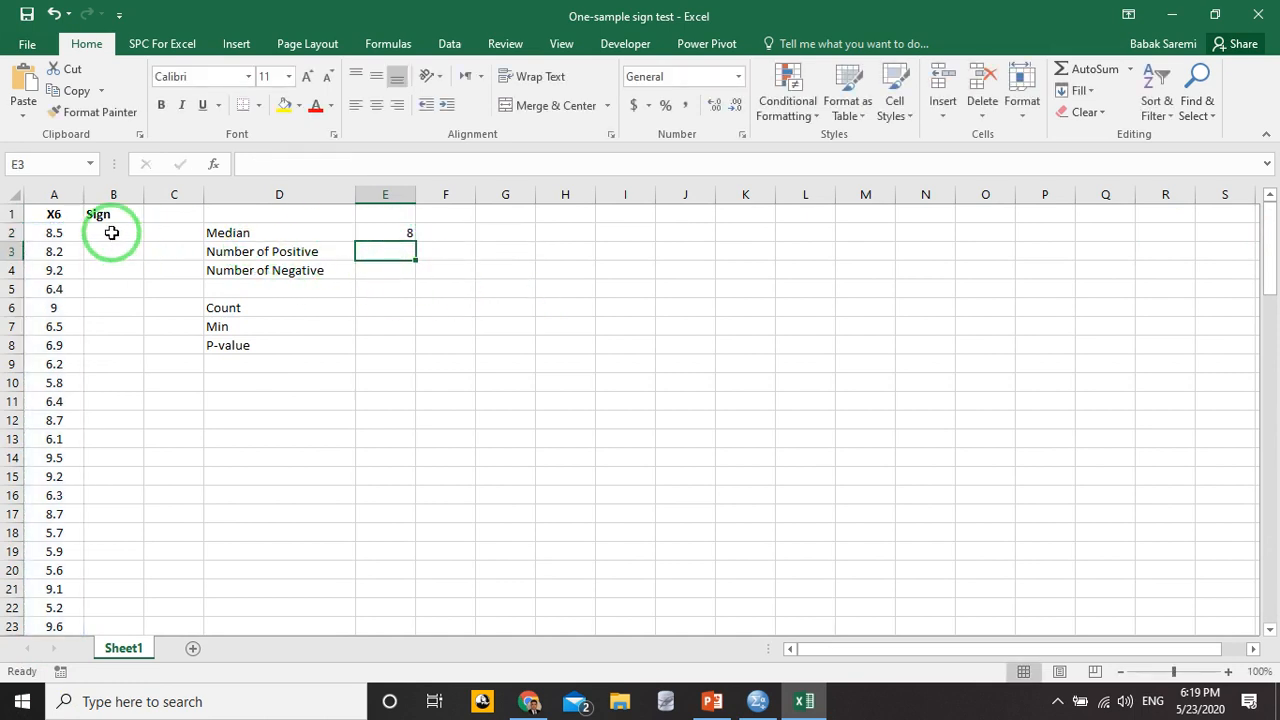
{"action": "left_click_drag", "start_coordinate": [1274, 256], "coordinate": [1276, 245]}
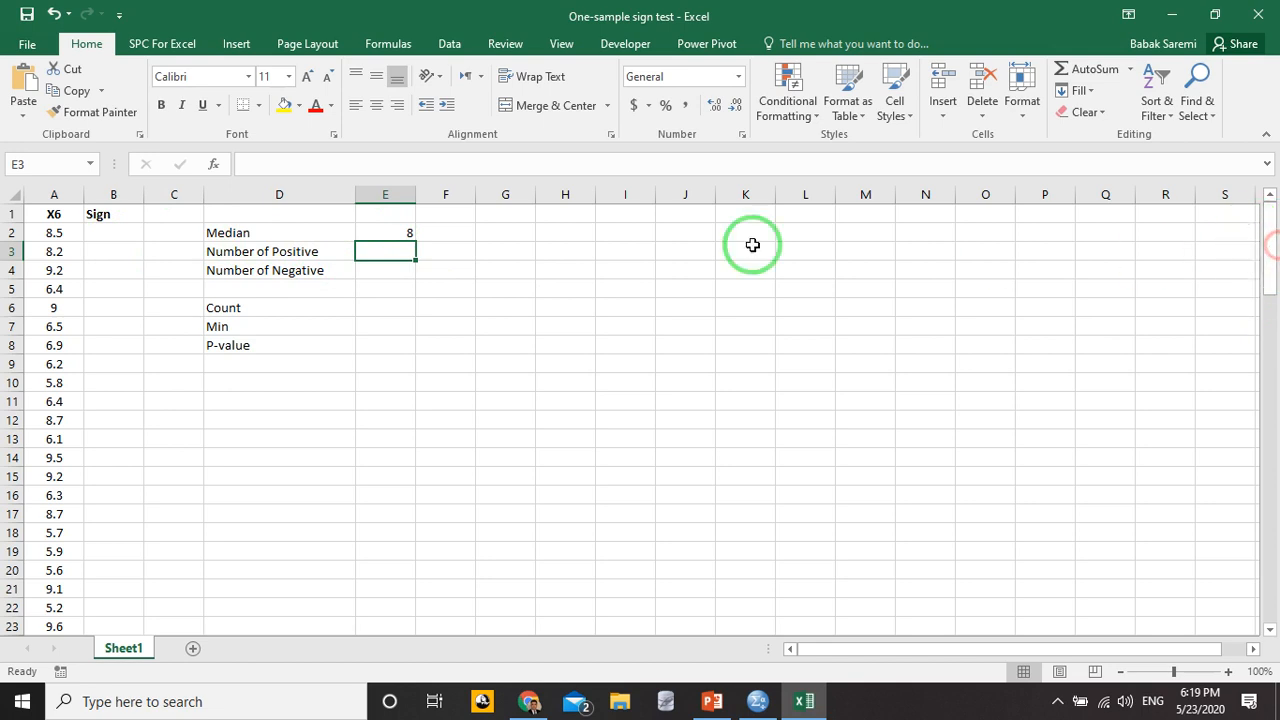
- Enter =SIGN(A2-$E$2) in cell B2 to get the sign of the first X6 value's difference from the median
{"action": "left_click", "coordinate": [118, 235]}
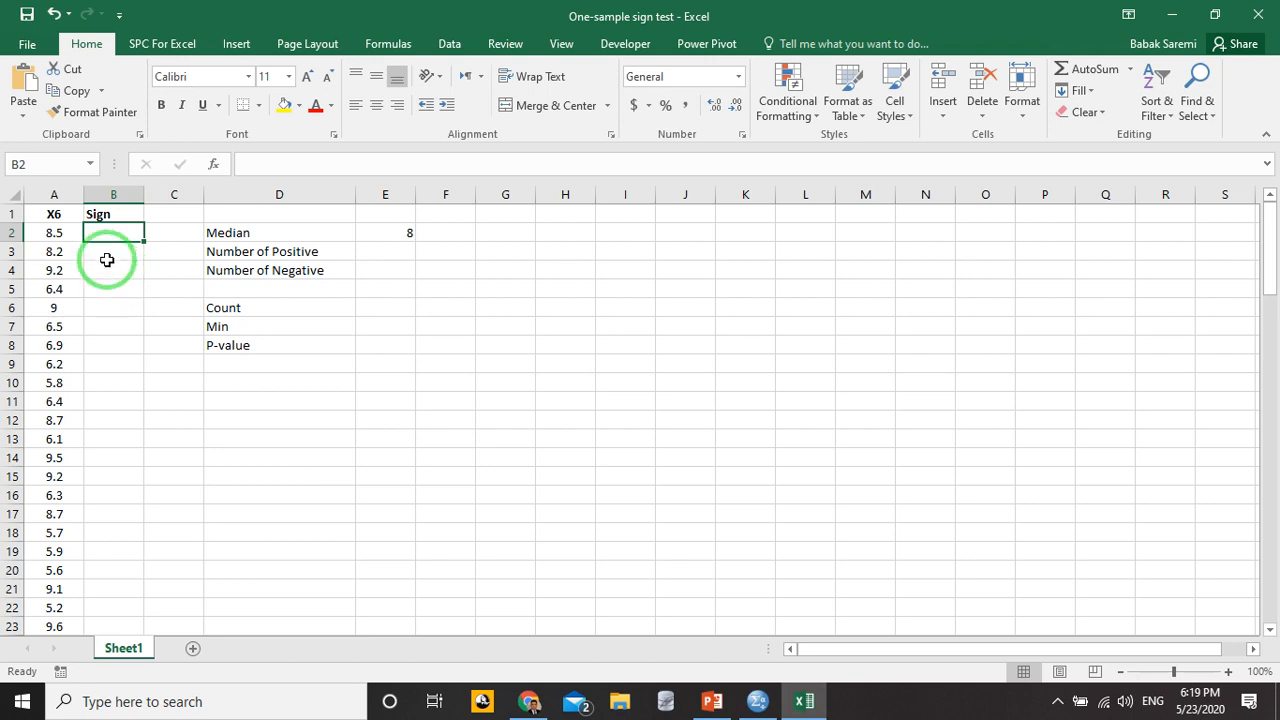
{"action": "type", "text": "s"}
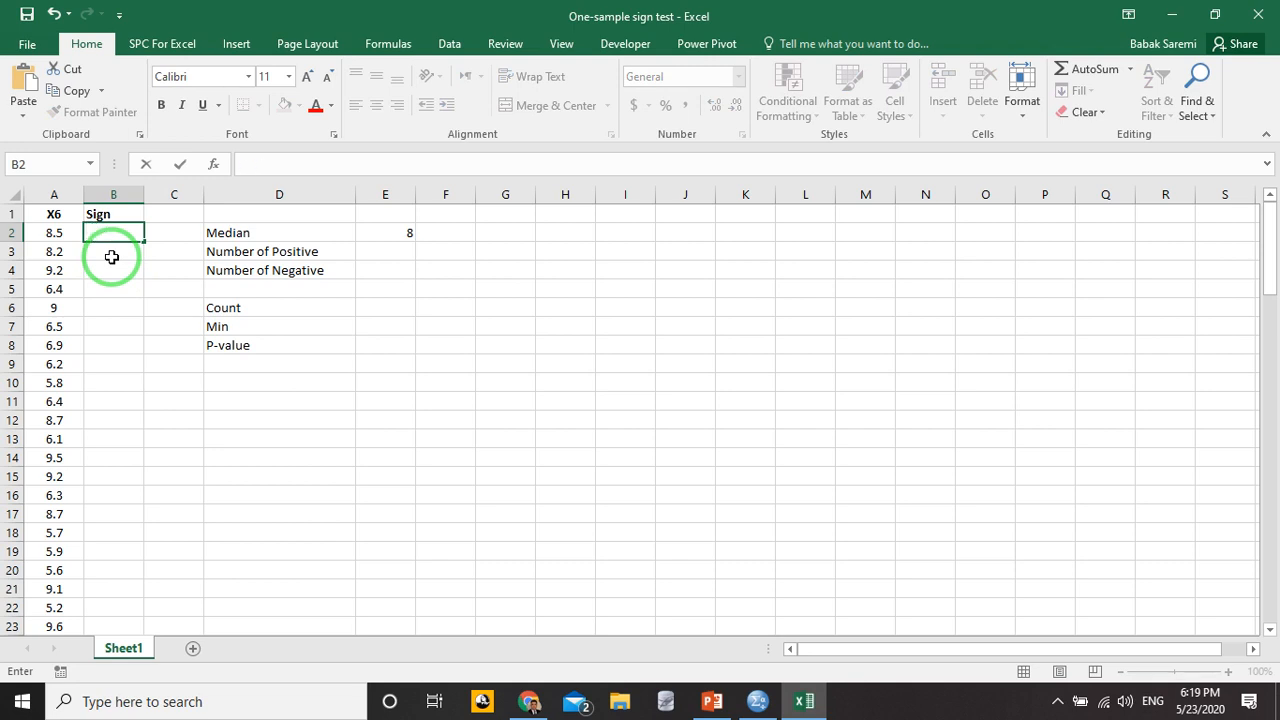
{"action": "type", "text": "=sig"}
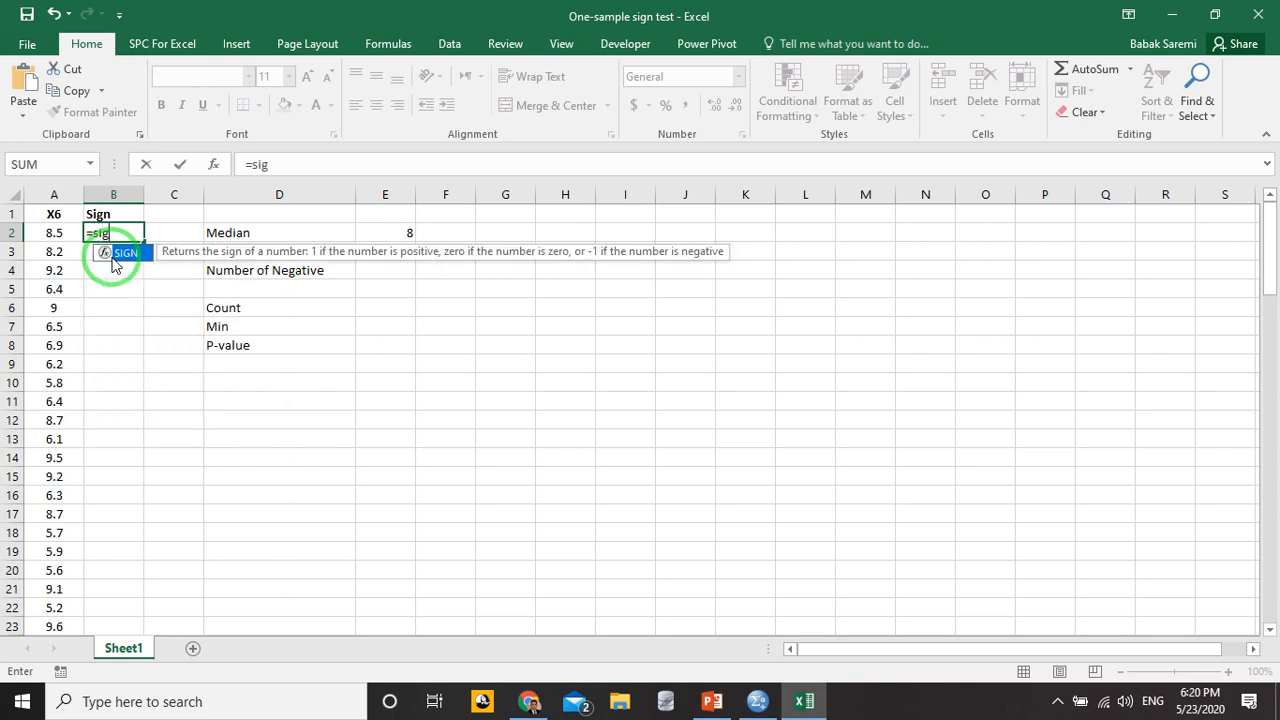
{"action": "type", "text": "n"}
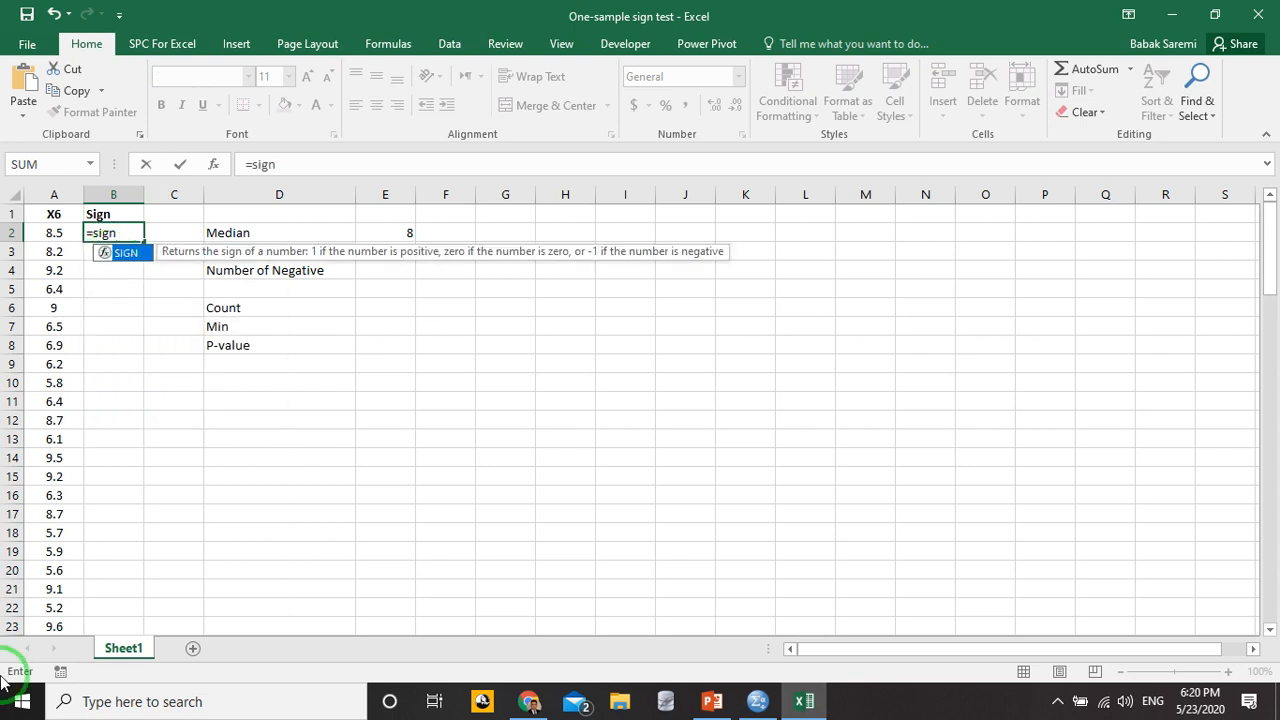
{"action": "double_click", "coordinate": [116, 255]}
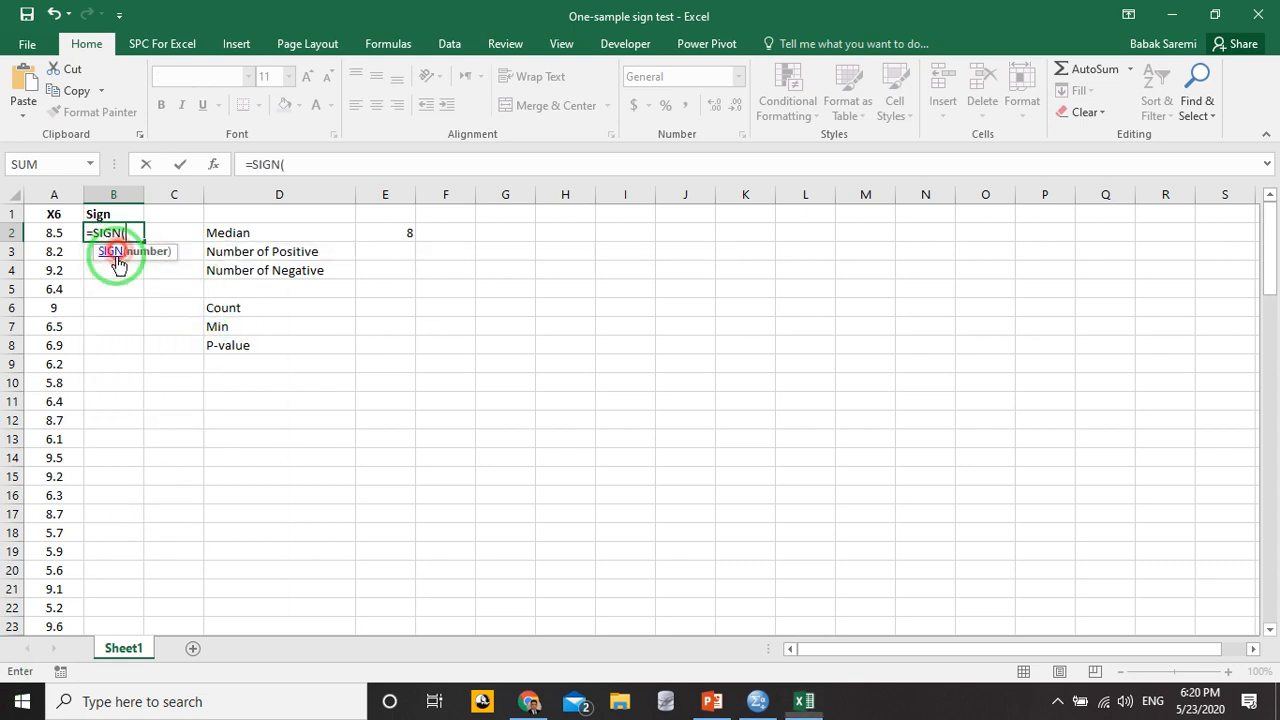
{"action": "left_click", "coordinate": [58, 235]}
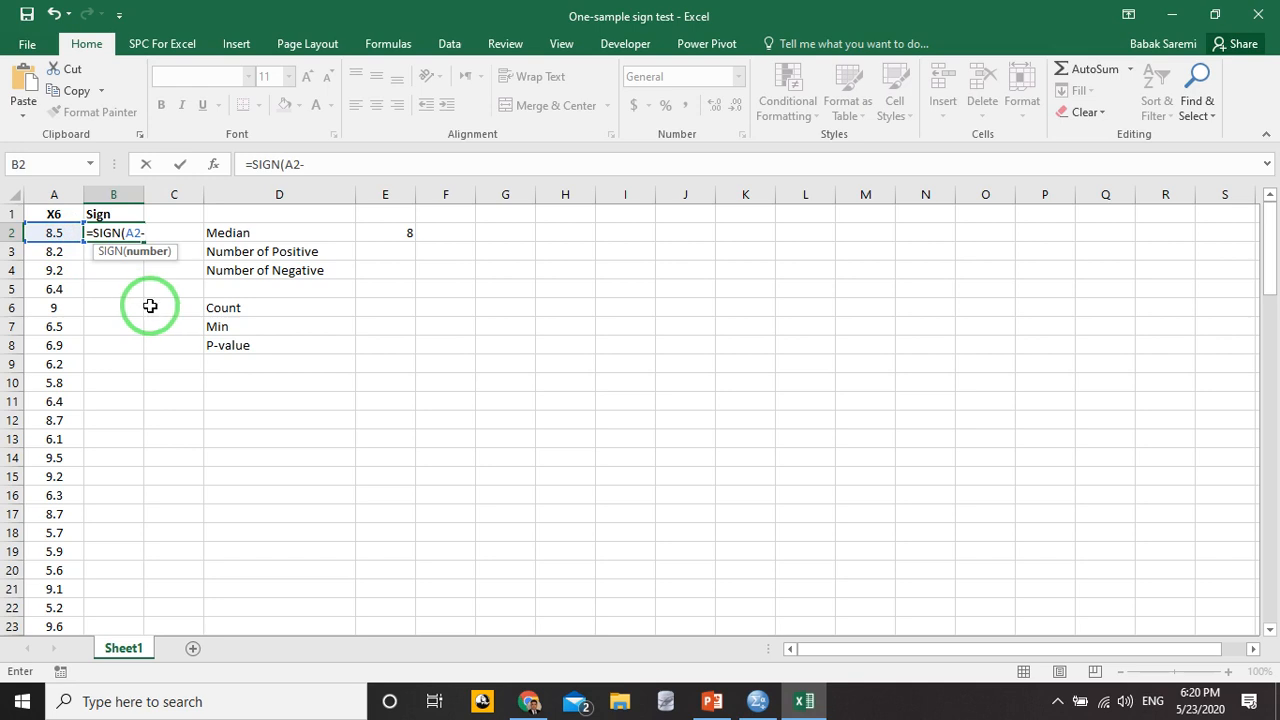
{"action": "type", "text": "-"}
{"action": "left_click", "coordinate": [382, 235]}
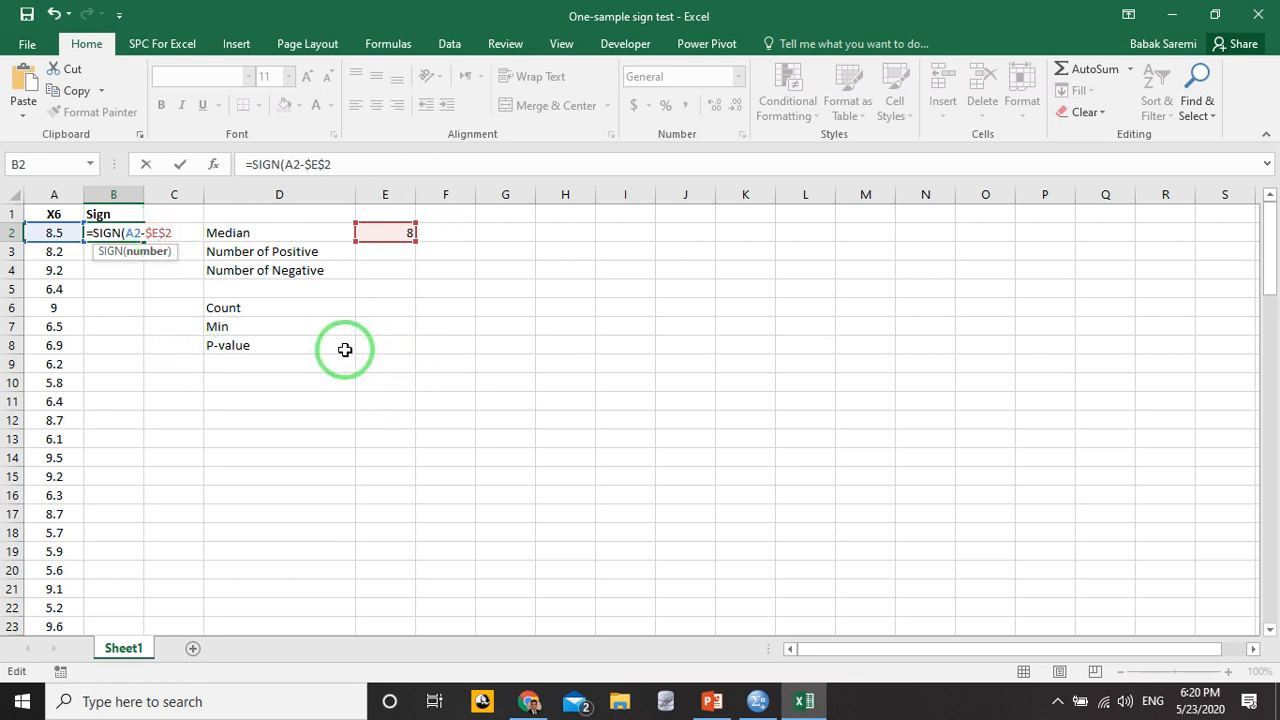
{"action": "left_click", "coordinate": [171, 233]}
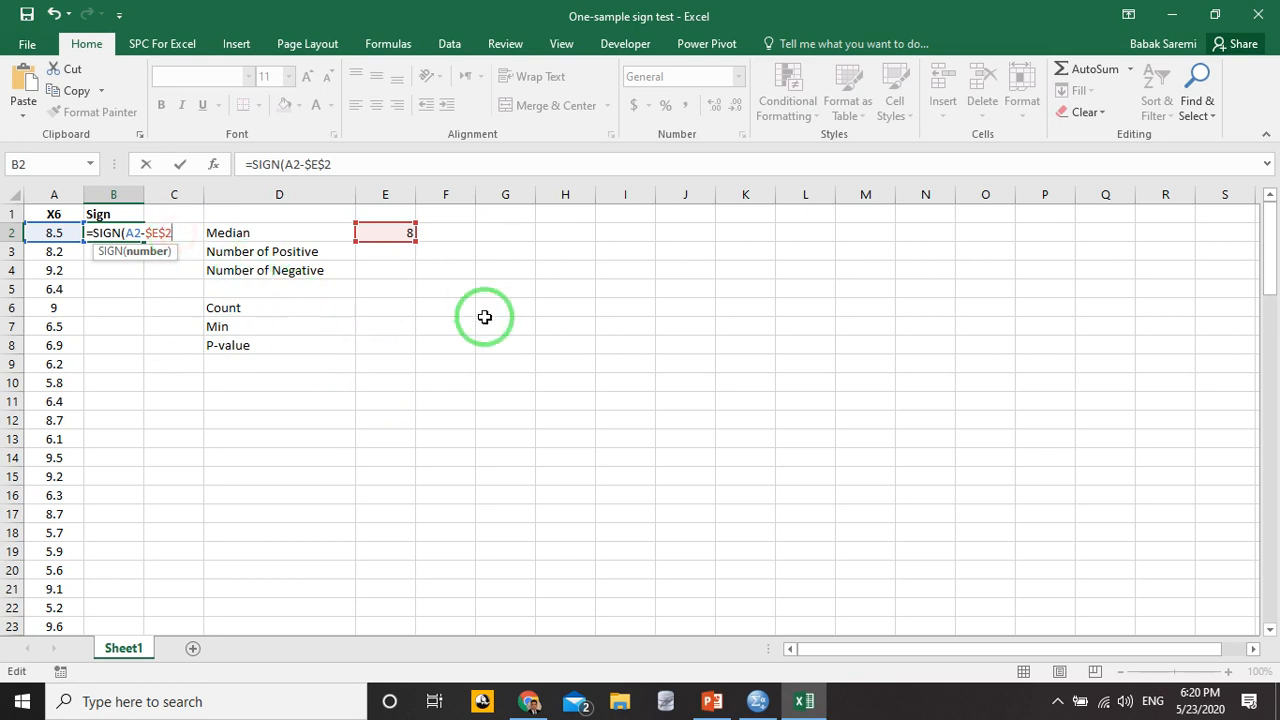
{"action": "key", "text": "Return"}
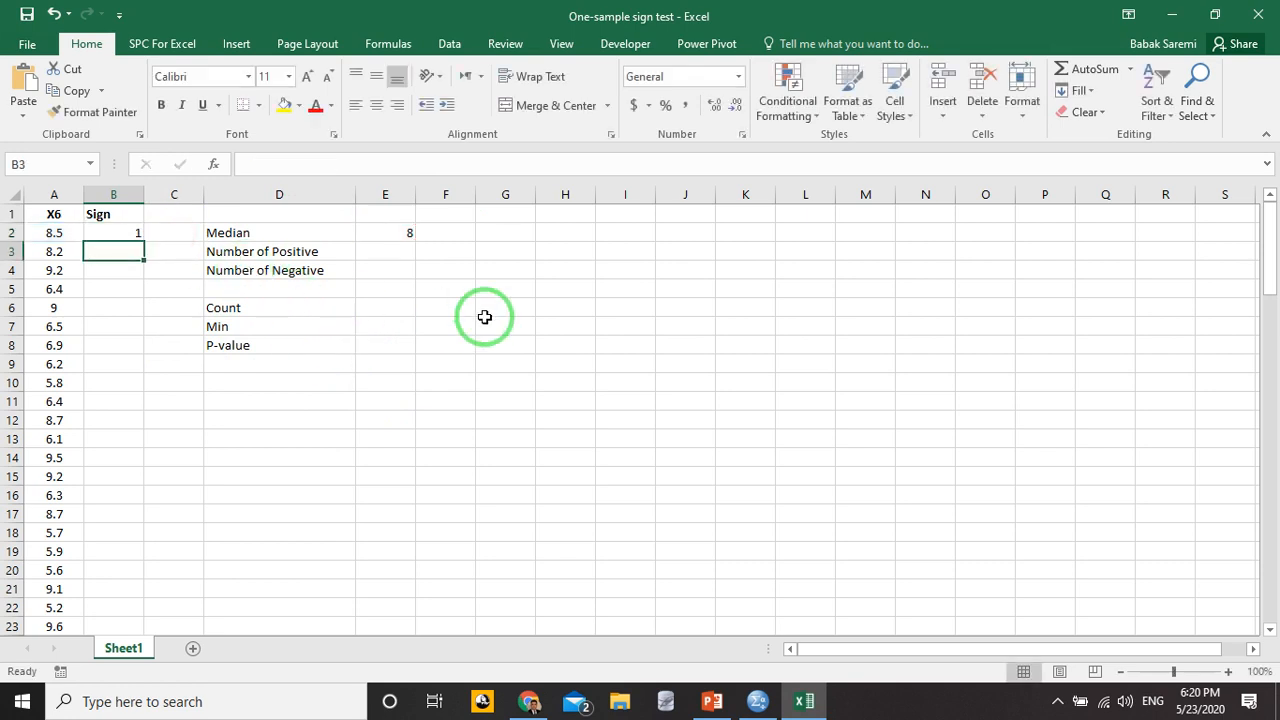
- Fill the sign formula from B2 down to B101 and check the X6 value in row 56 against its sign
{"action": "left_click", "coordinate": [126, 238]}
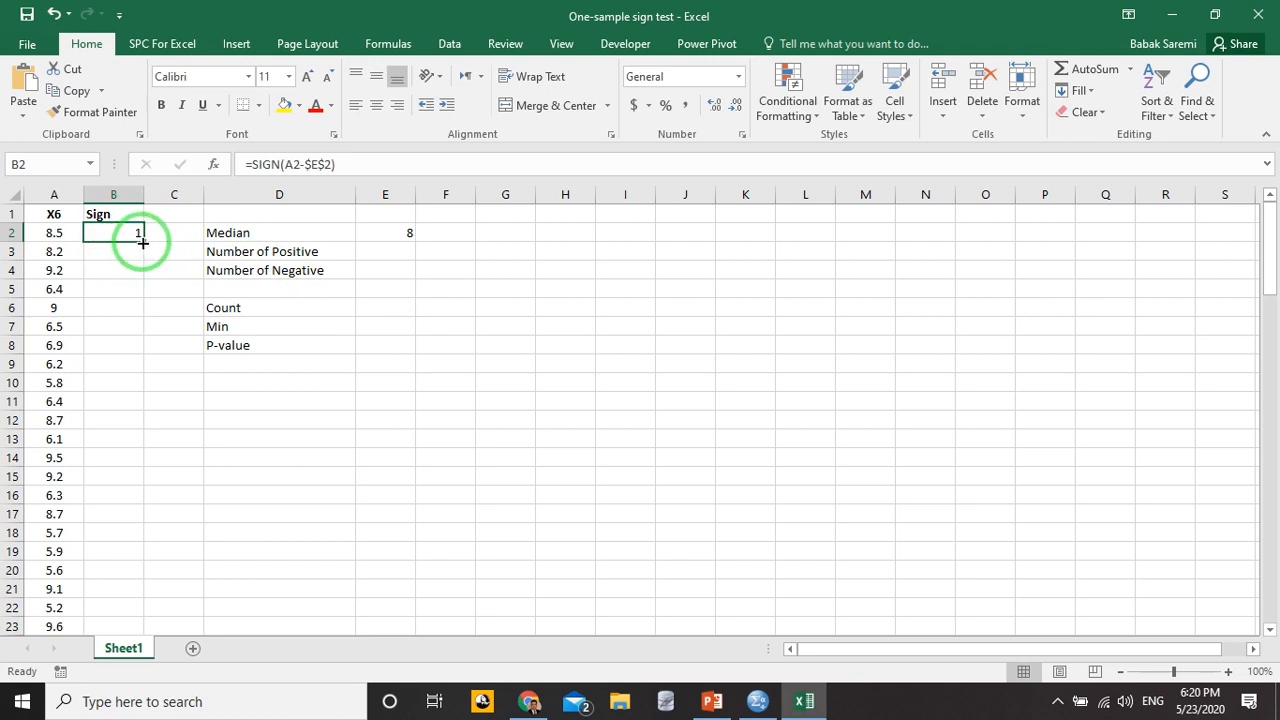
{"action": "left_click_drag", "start_coordinate": [142, 243], "coordinate": [129, 570]}
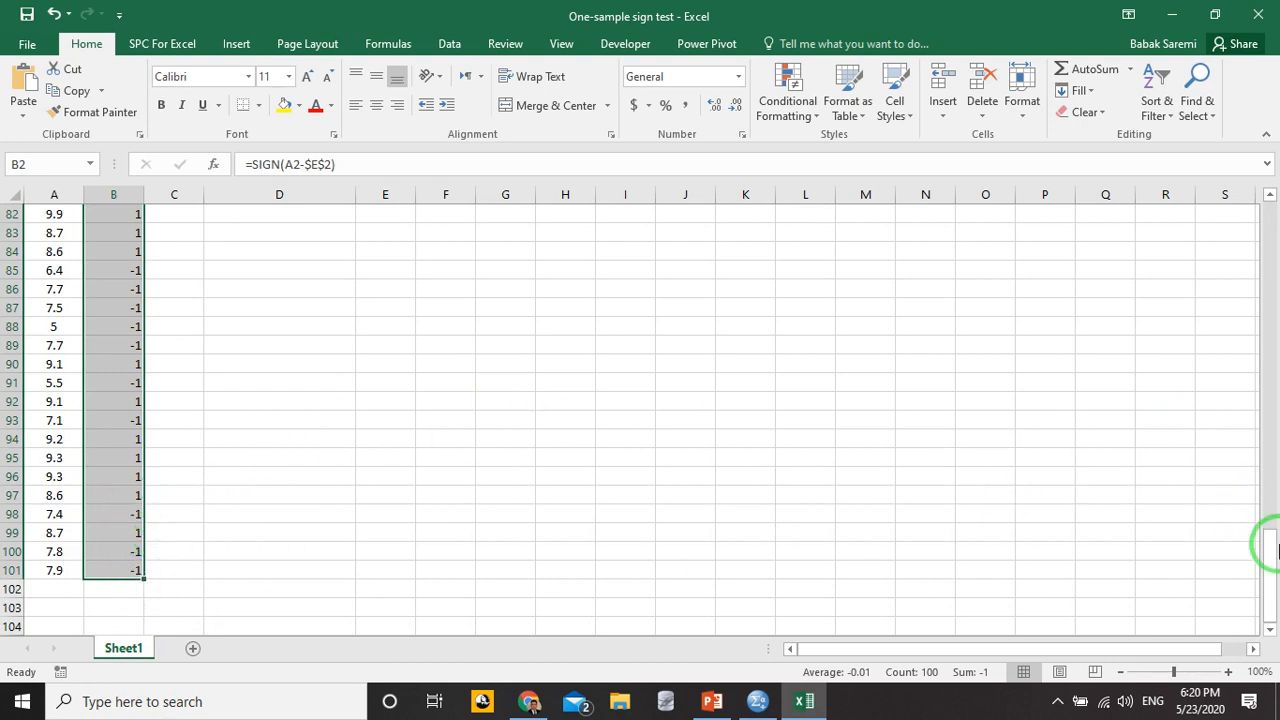
{"action": "left_click_drag", "start_coordinate": [1266, 570], "coordinate": [1272, 441]}
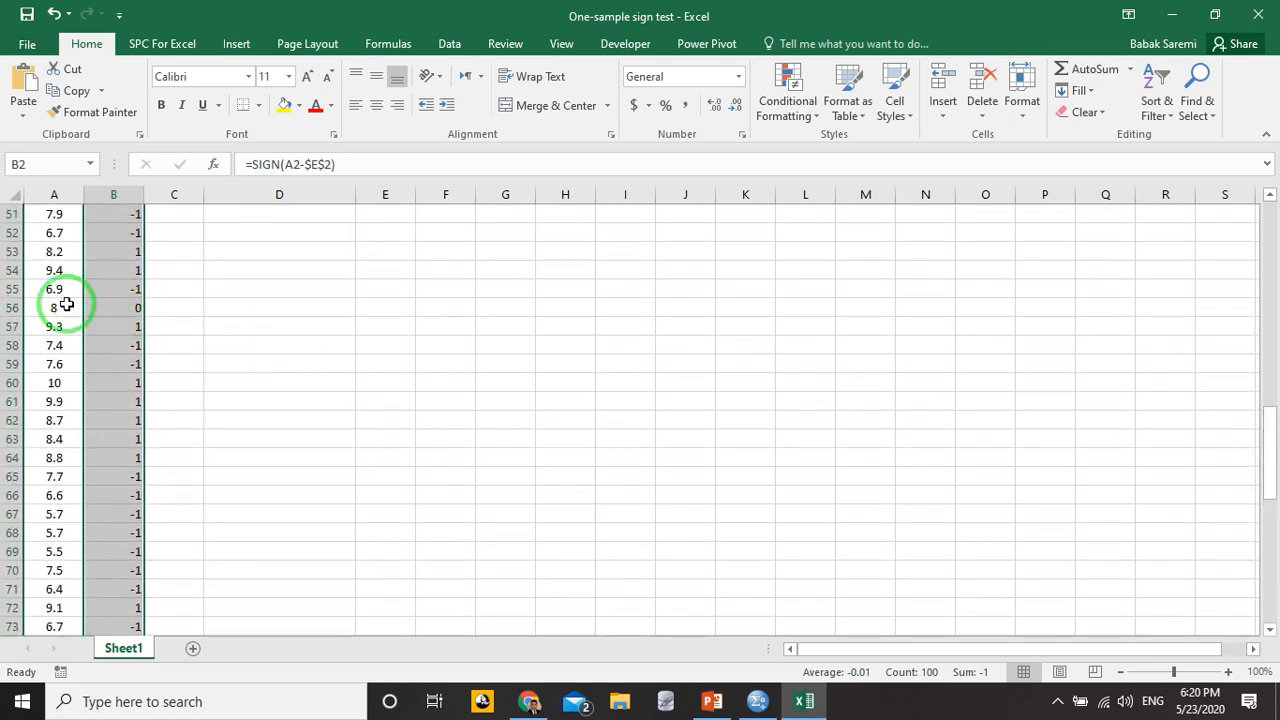
{"action": "left_click", "coordinate": [62, 307]}
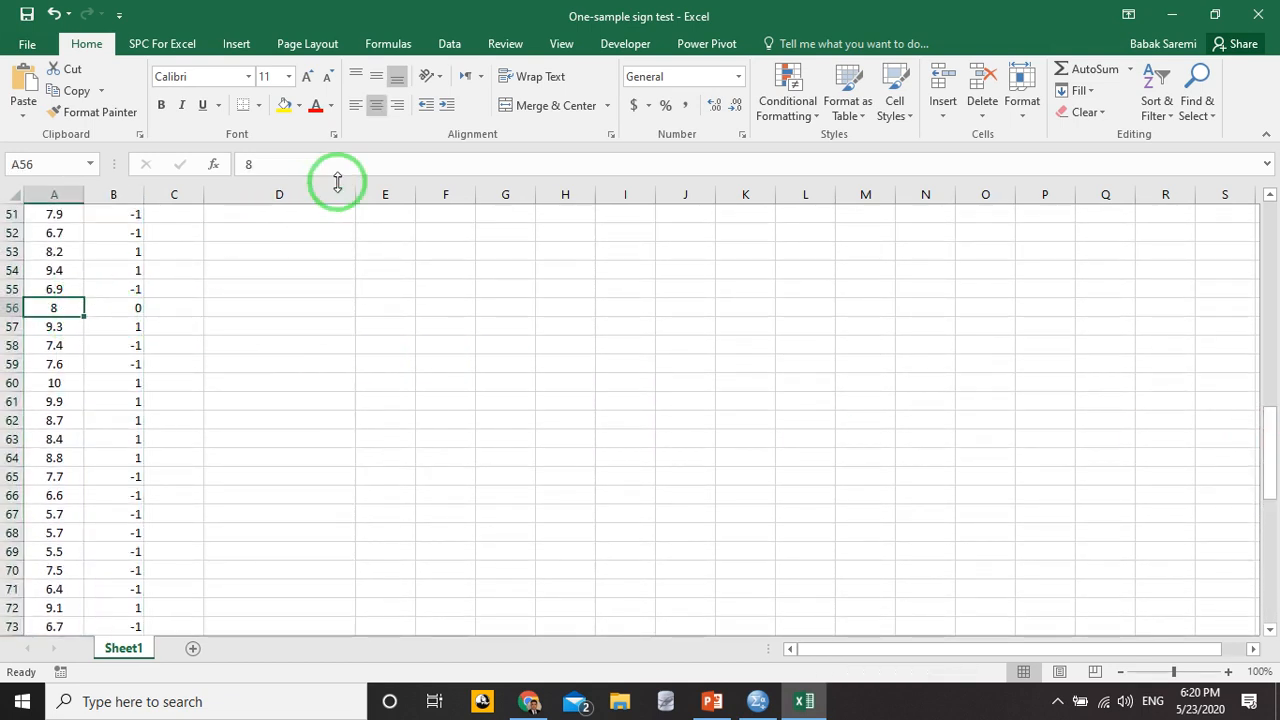
{"action": "left_click_drag", "start_coordinate": [1270, 470], "coordinate": [1259, 236]}
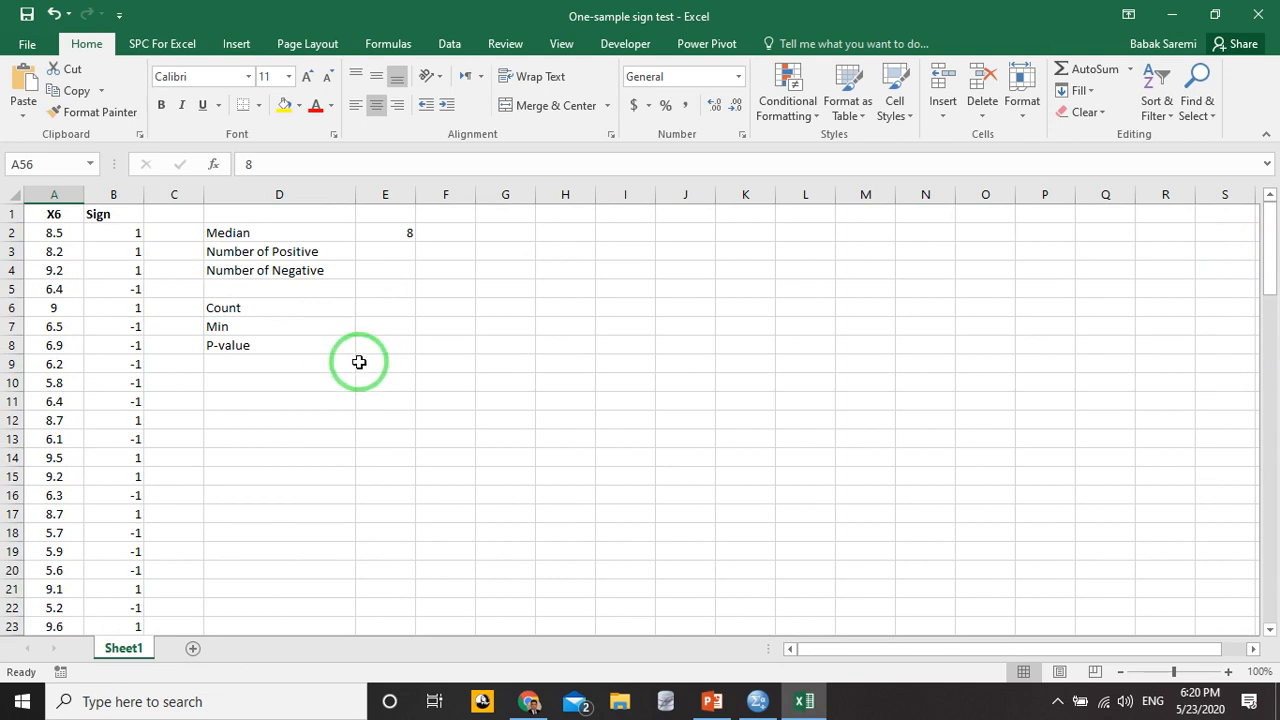
- Count the positive signs in cell E3 with =COUNTIF(B2:B101,"=1")
{"action": "left_click", "coordinate": [394, 254]}
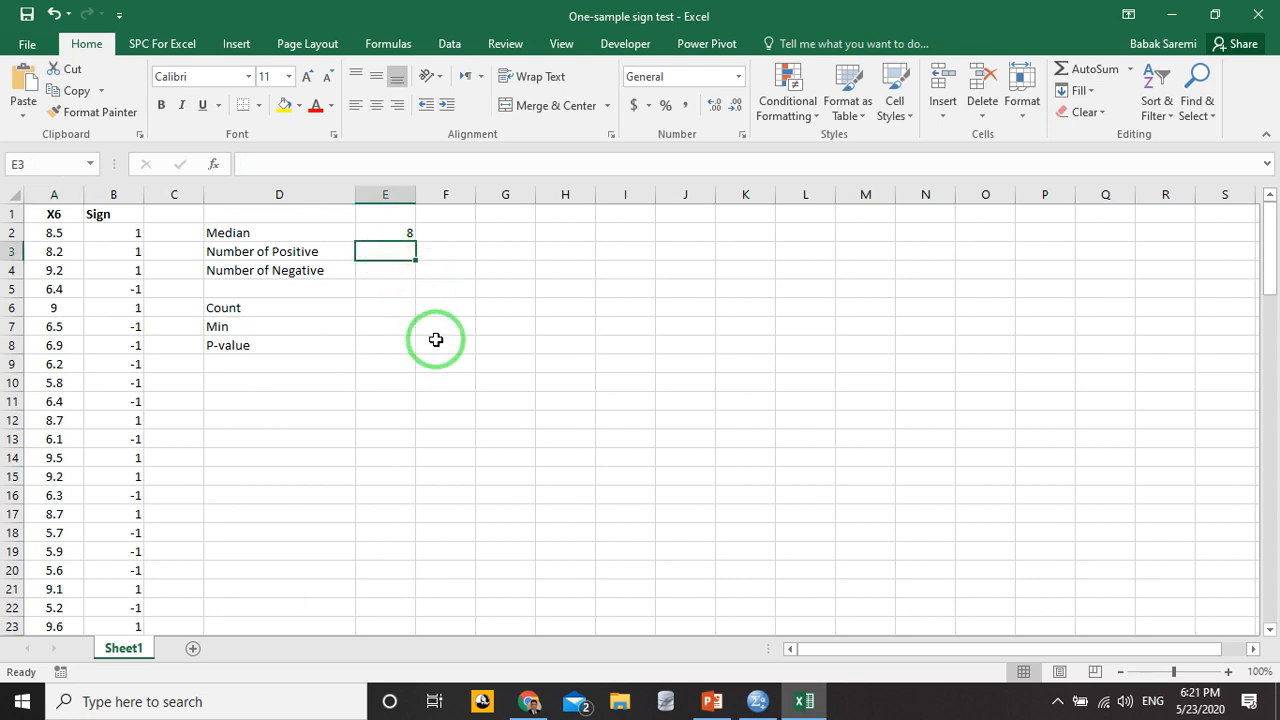
{"action": "type", "text": "="}
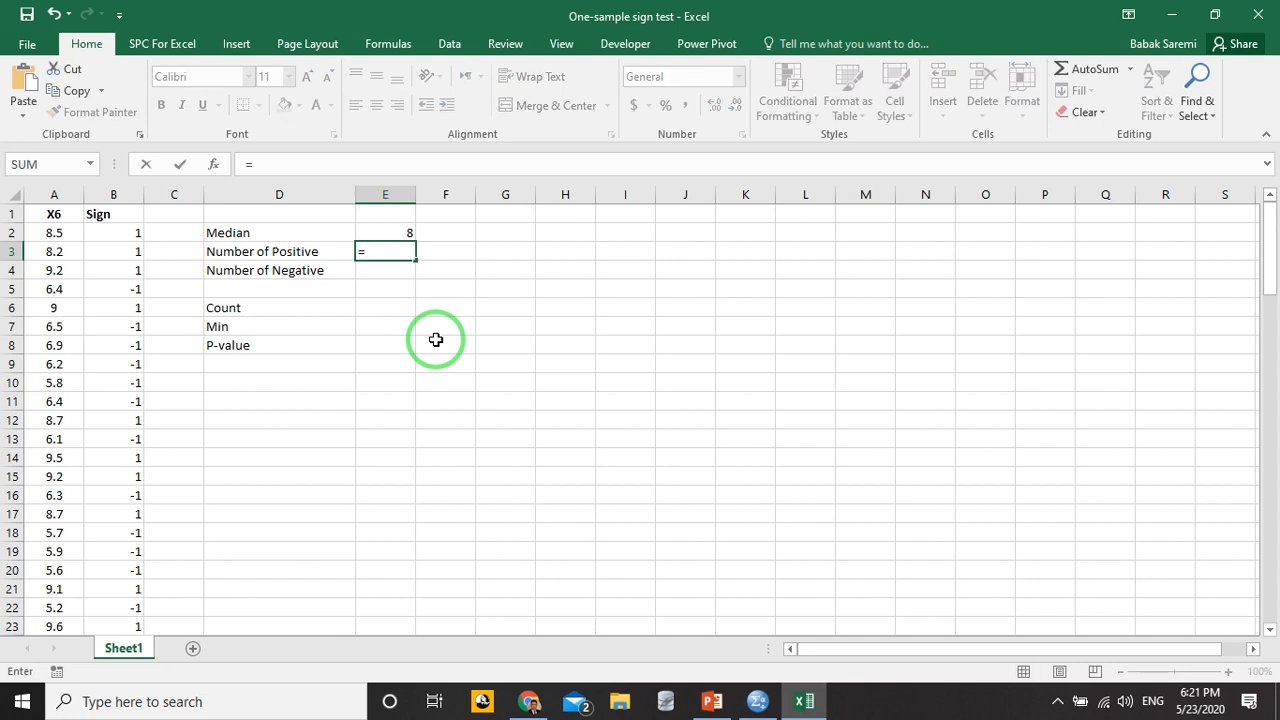
{"action": "type", "text": "count"}
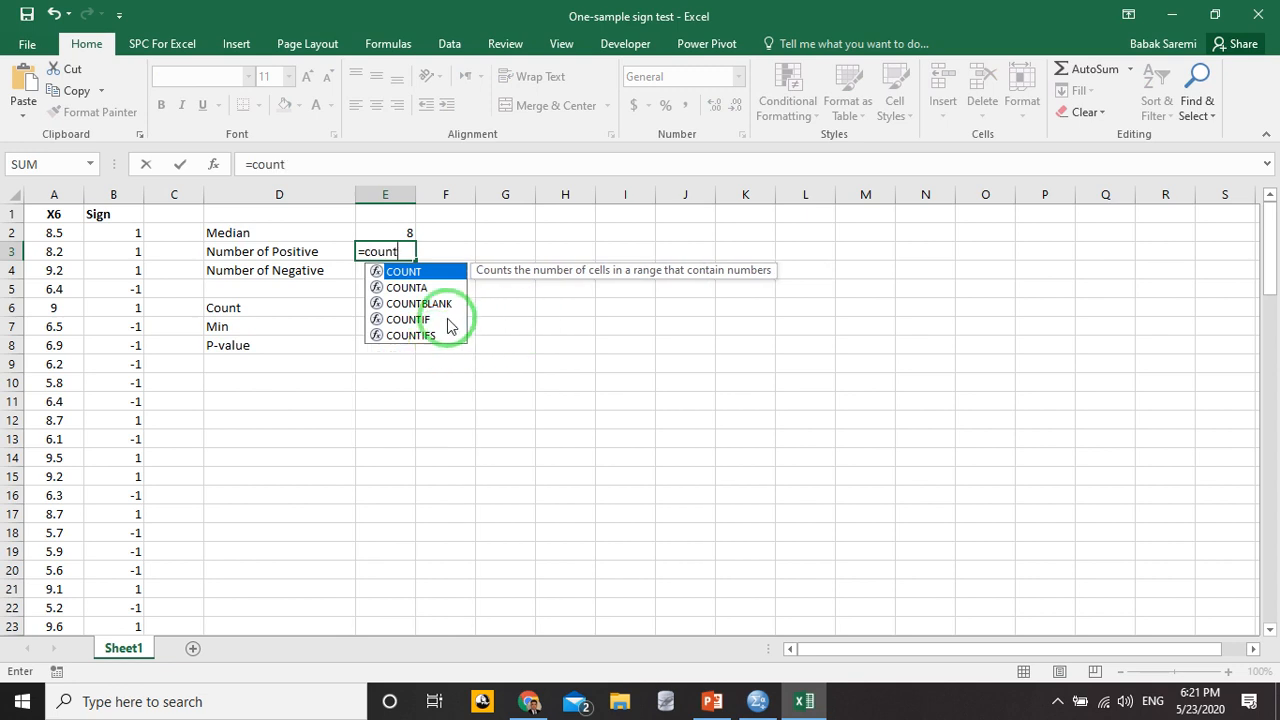
{"action": "double_click", "coordinate": [449, 320]}
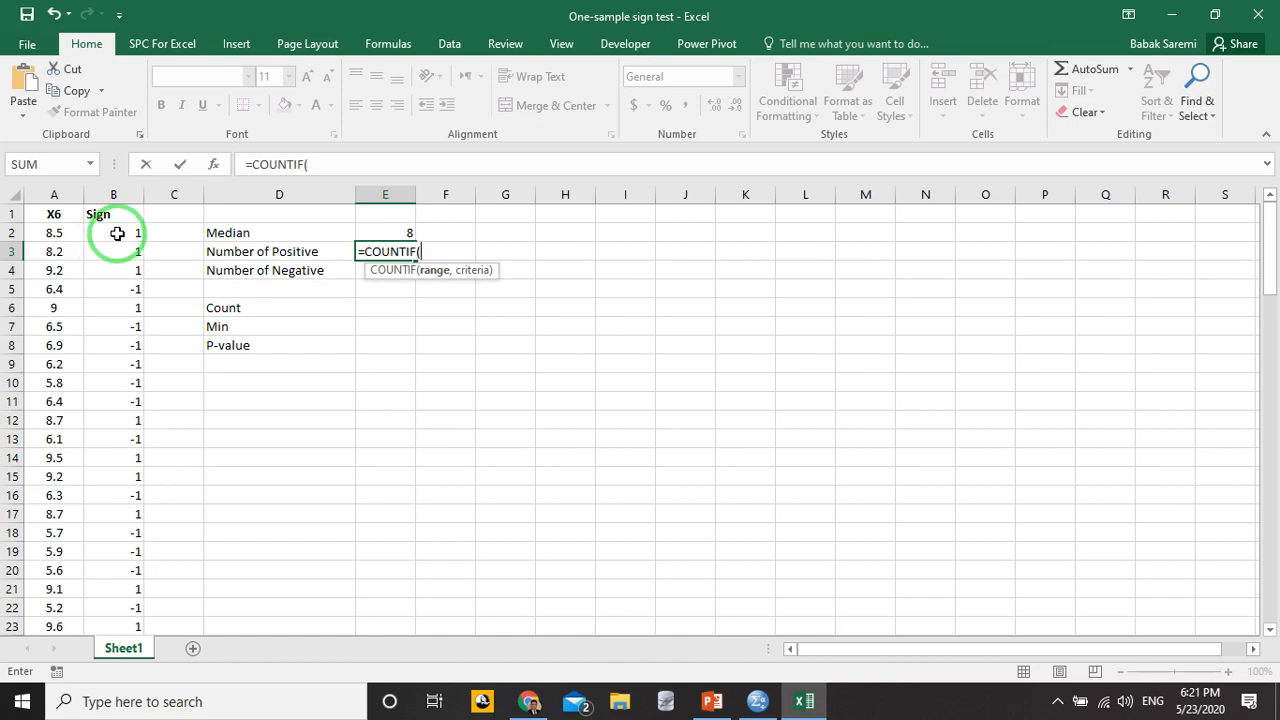
{"action": "left_click_drag", "start_coordinate": [114, 234], "coordinate": [131, 568]}
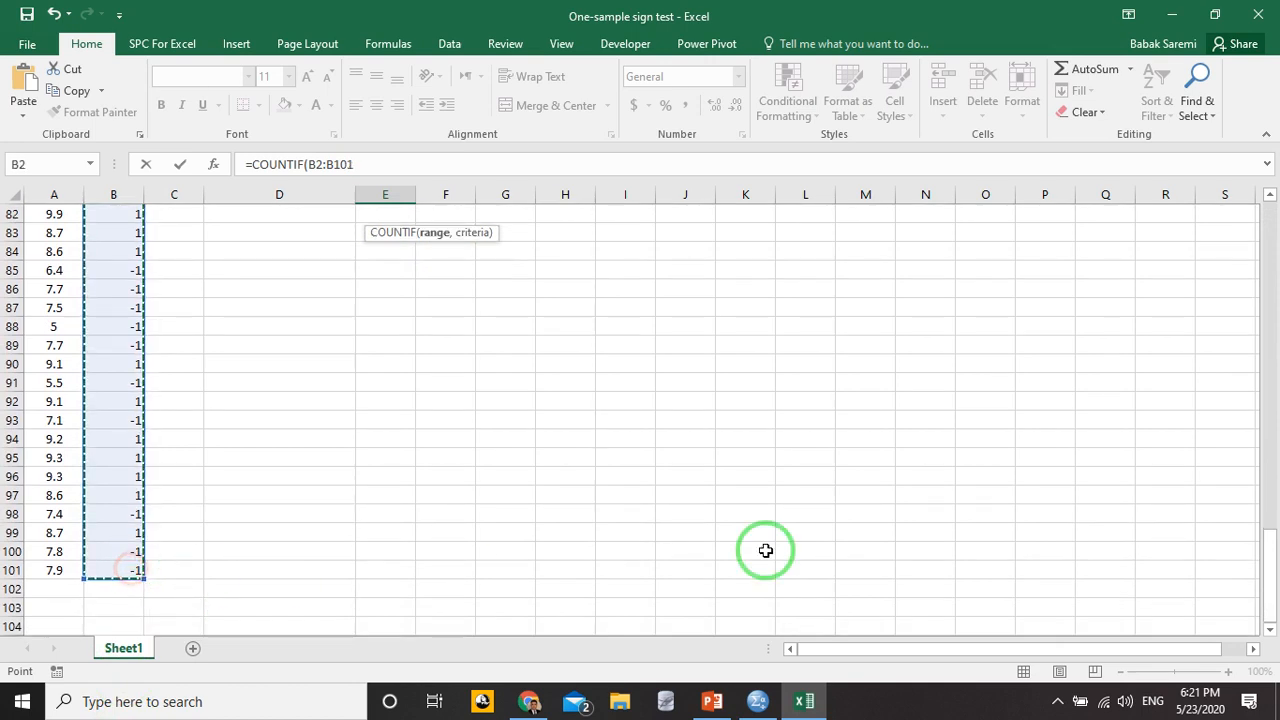
{"action": "left_click_drag", "start_coordinate": [1266, 591], "coordinate": [1271, 220]}
{"action": "type", "text": ",\"=1"}
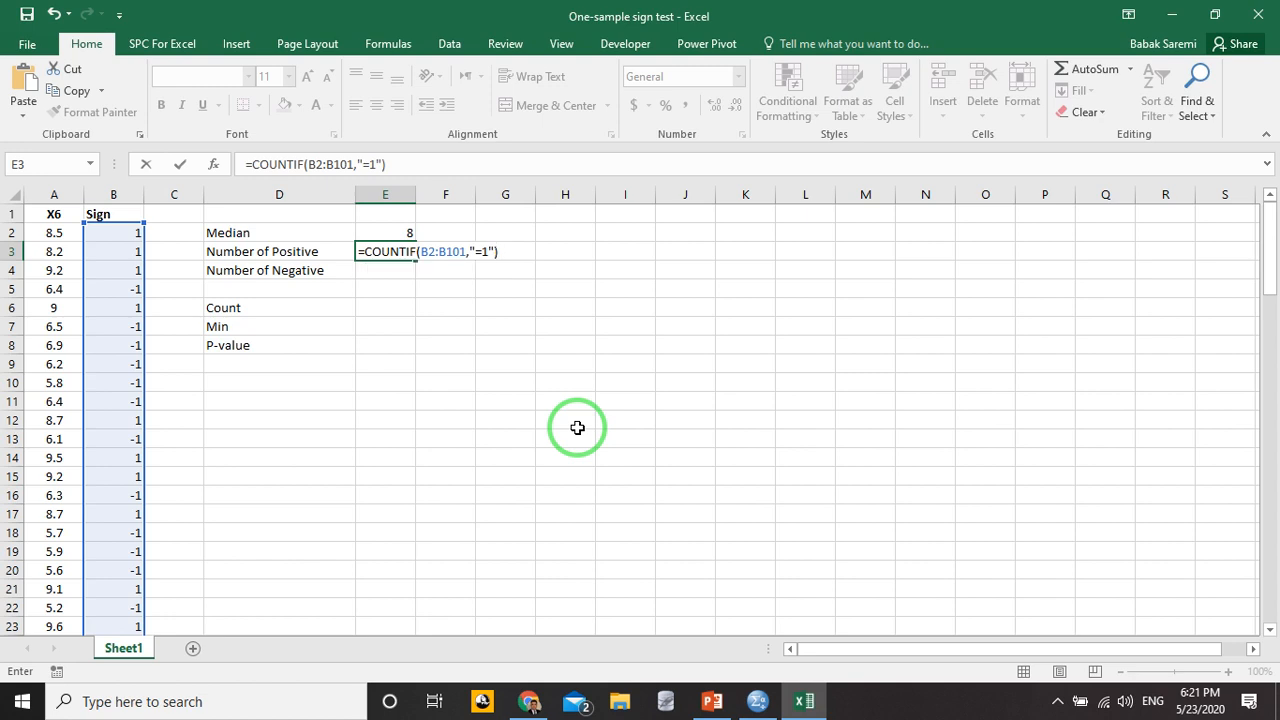
{"action": "key", "text": "Return"}
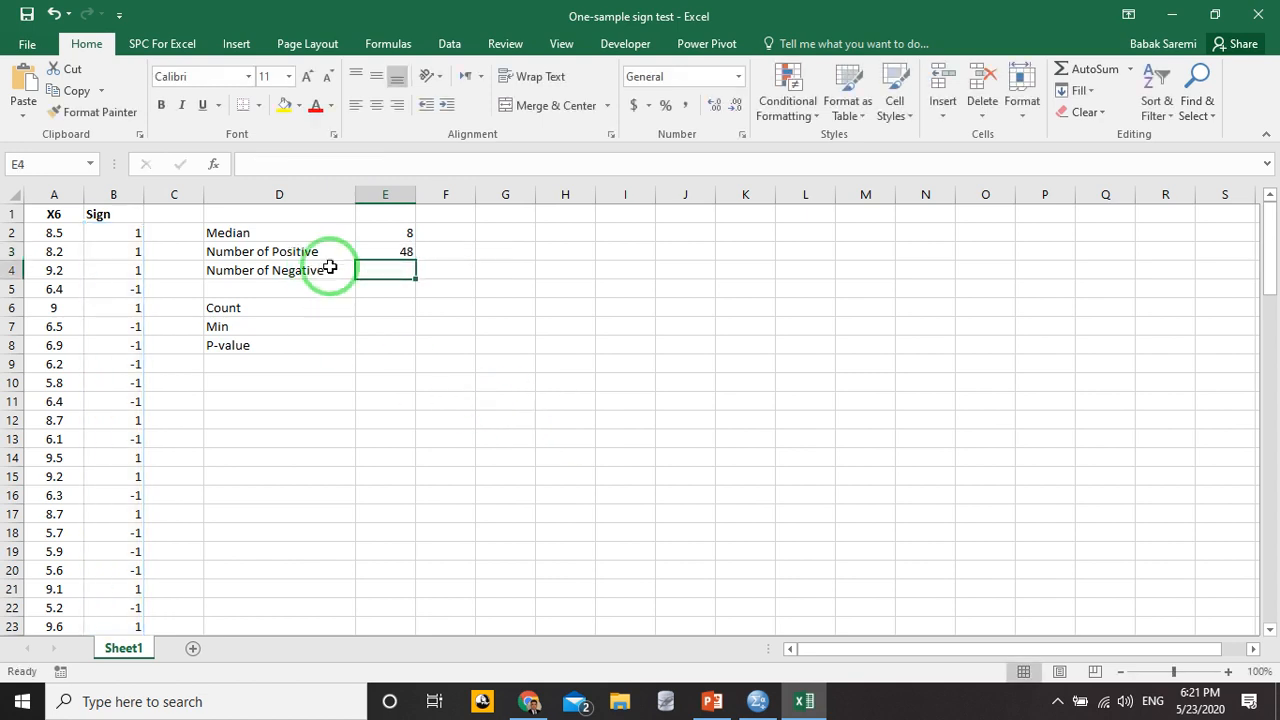
- Copy the full COUNTIF formula text from cell E3, the number of positive signs
{"action": "left_click", "coordinate": [381, 251]}
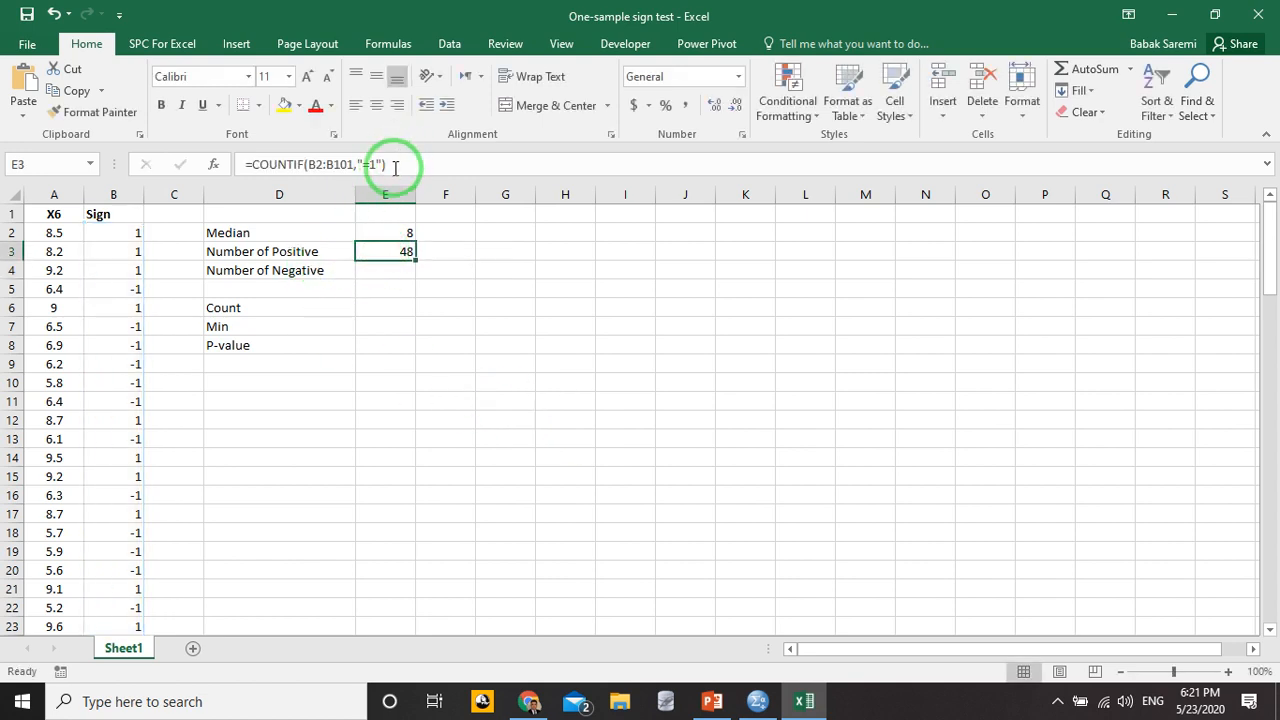
{"action": "left_click_drag", "start_coordinate": [392, 164], "coordinate": [245, 164]}
{"action": "right_click", "coordinate": [278, 168]}
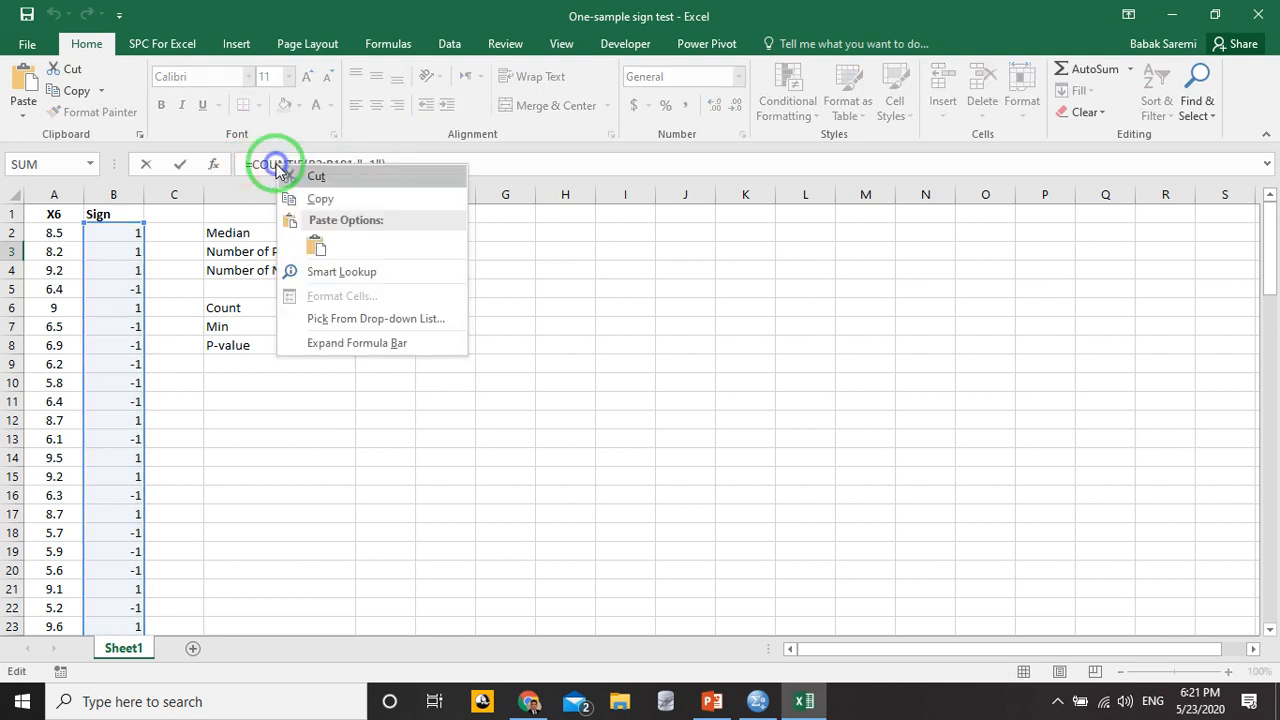
{"action": "left_click", "coordinate": [320, 198]}
{"action": "type", "text": "="}
{"action": "left_click", "coordinate": [325, 272]}
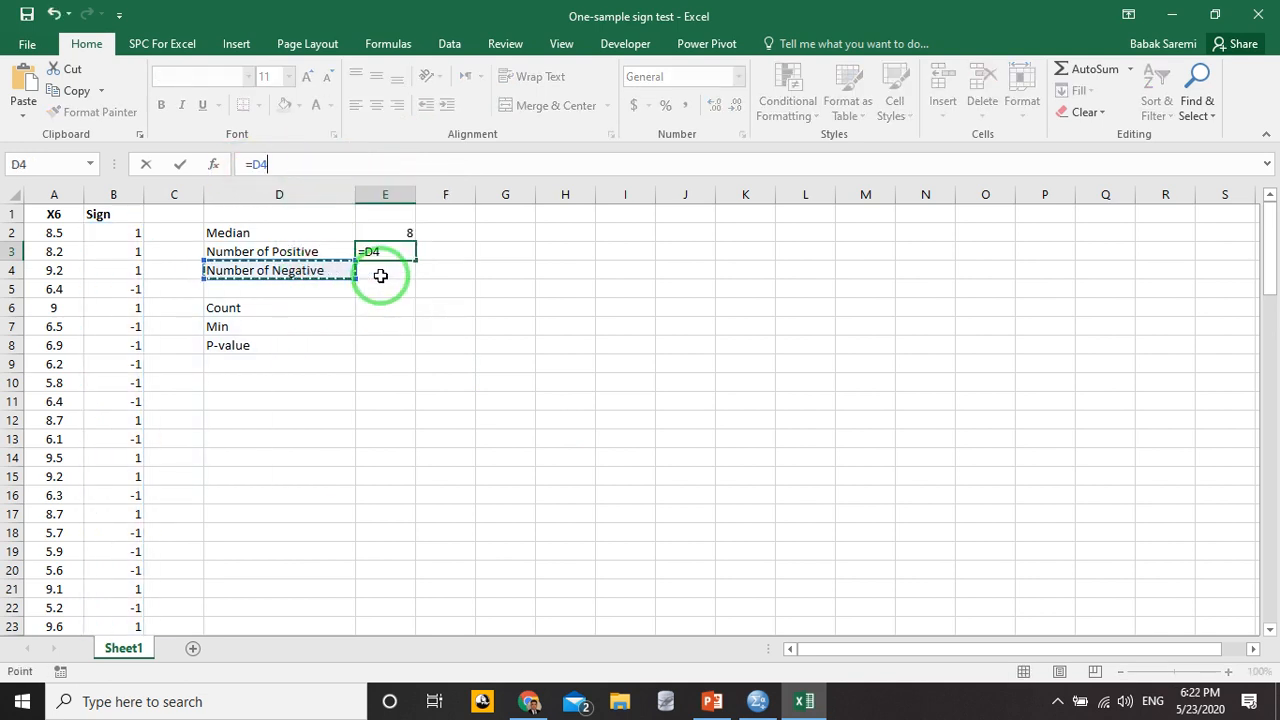
{"action": "left_click", "coordinate": [382, 272]}
{"action": "left_click_drag", "start_coordinate": [266, 164], "coordinate": [245, 161]}
{"action": "key", "text": "ctrl+v"}
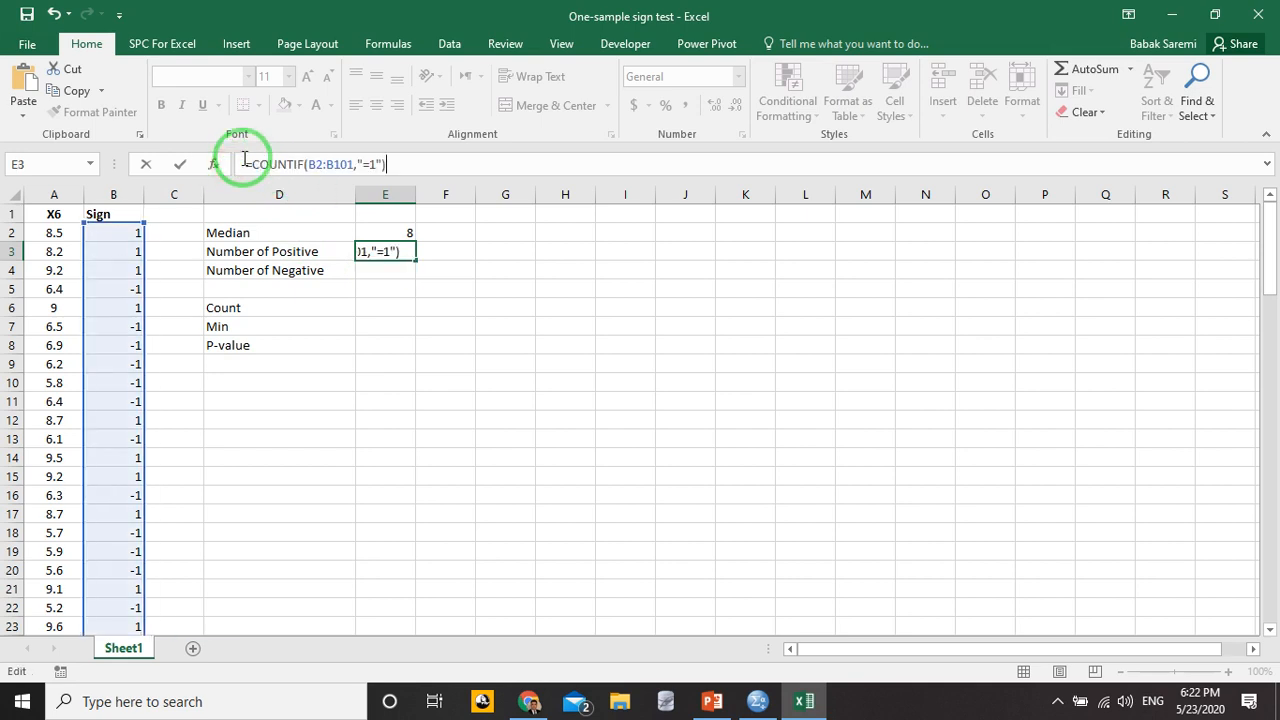
{"action": "left_click", "coordinate": [368, 165]}
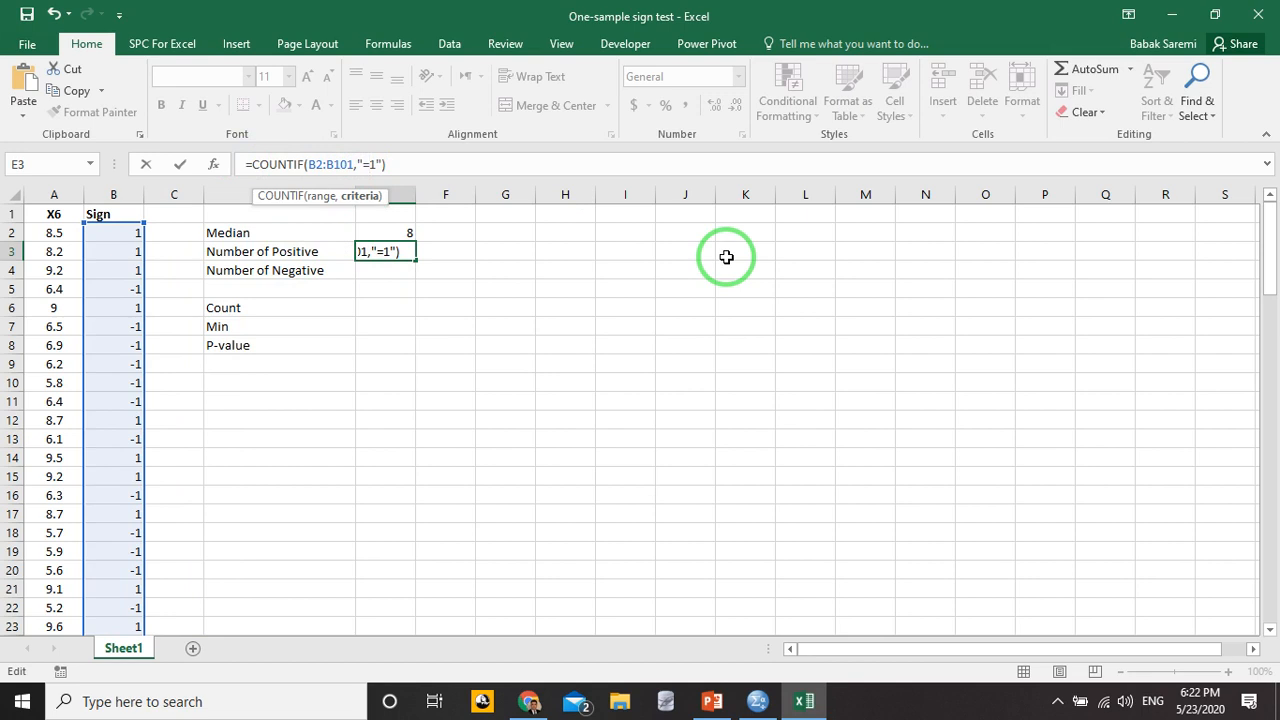
{"action": "type", "text": "-"}
{"action": "key", "text": "Return"}
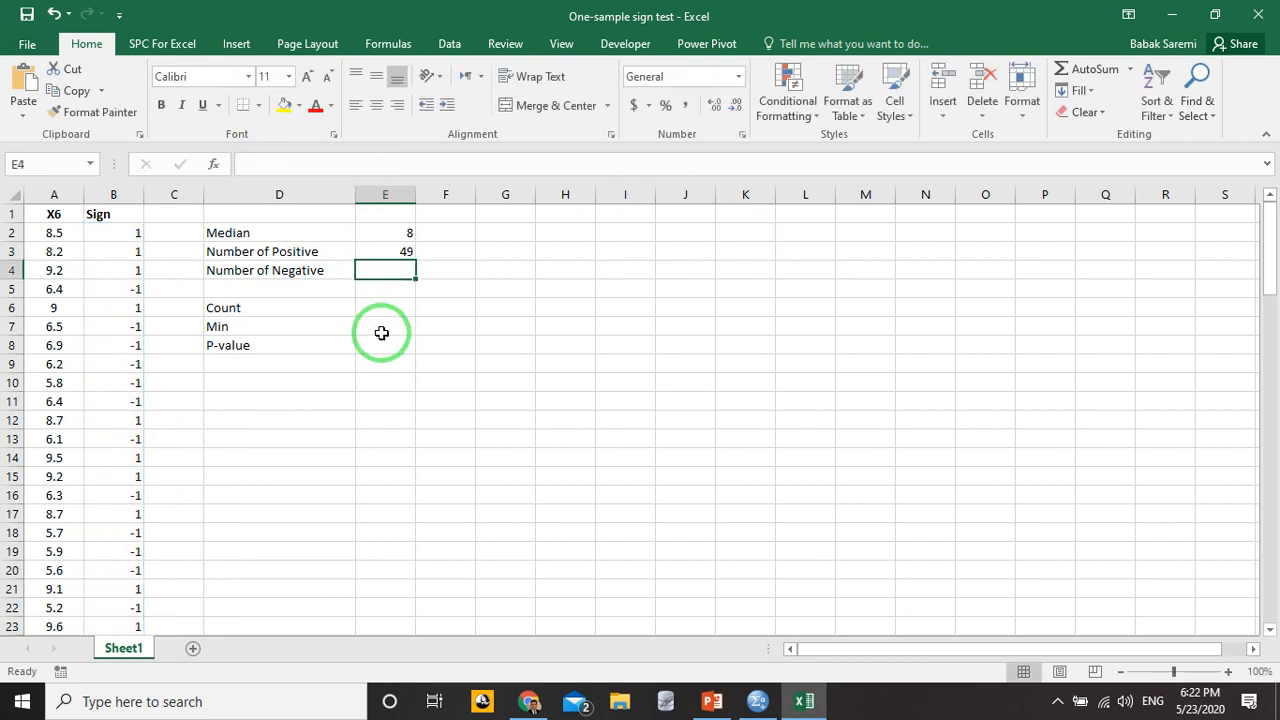
{"action": "left_click", "coordinate": [53, 14]}
- Paste the copied formula into cell E4 and adapt it to =COUNTIF(B2:B101,"=-1") to count the negative signs
{"action": "left_click", "coordinate": [337, 271]}
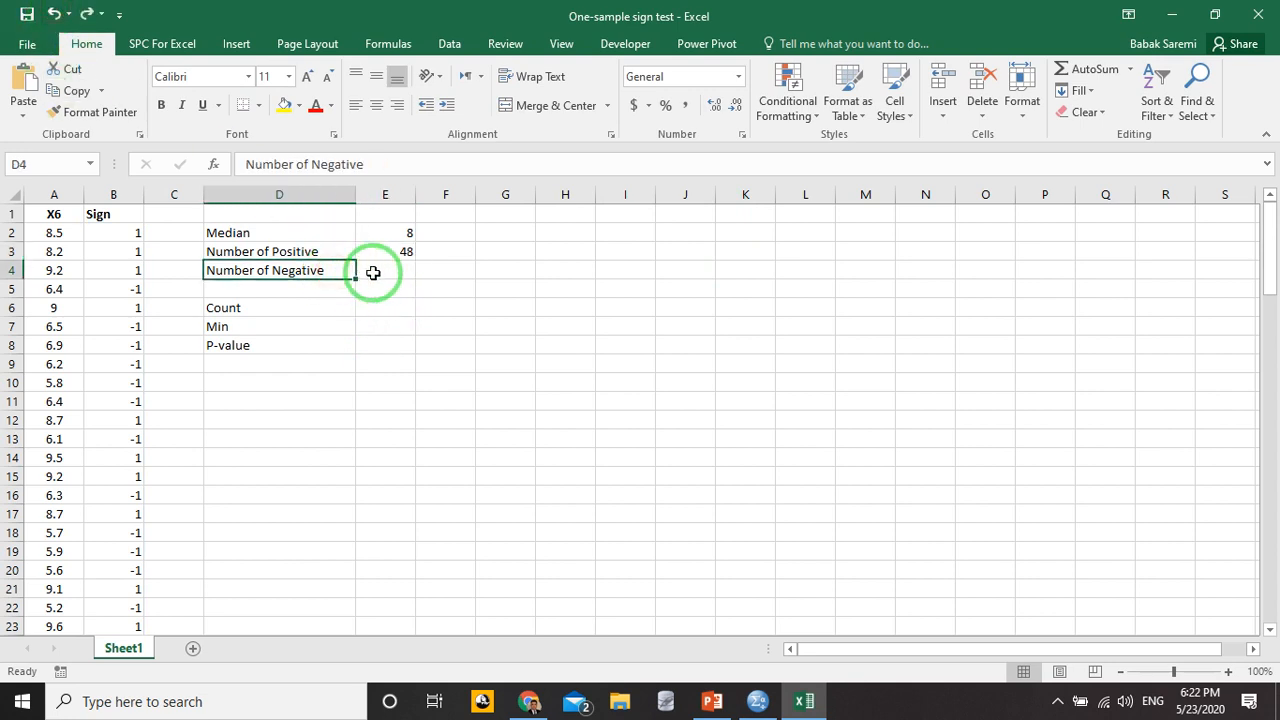
{"action": "left_click", "coordinate": [372, 272]}
{"action": "left_click", "coordinate": [314, 163]}
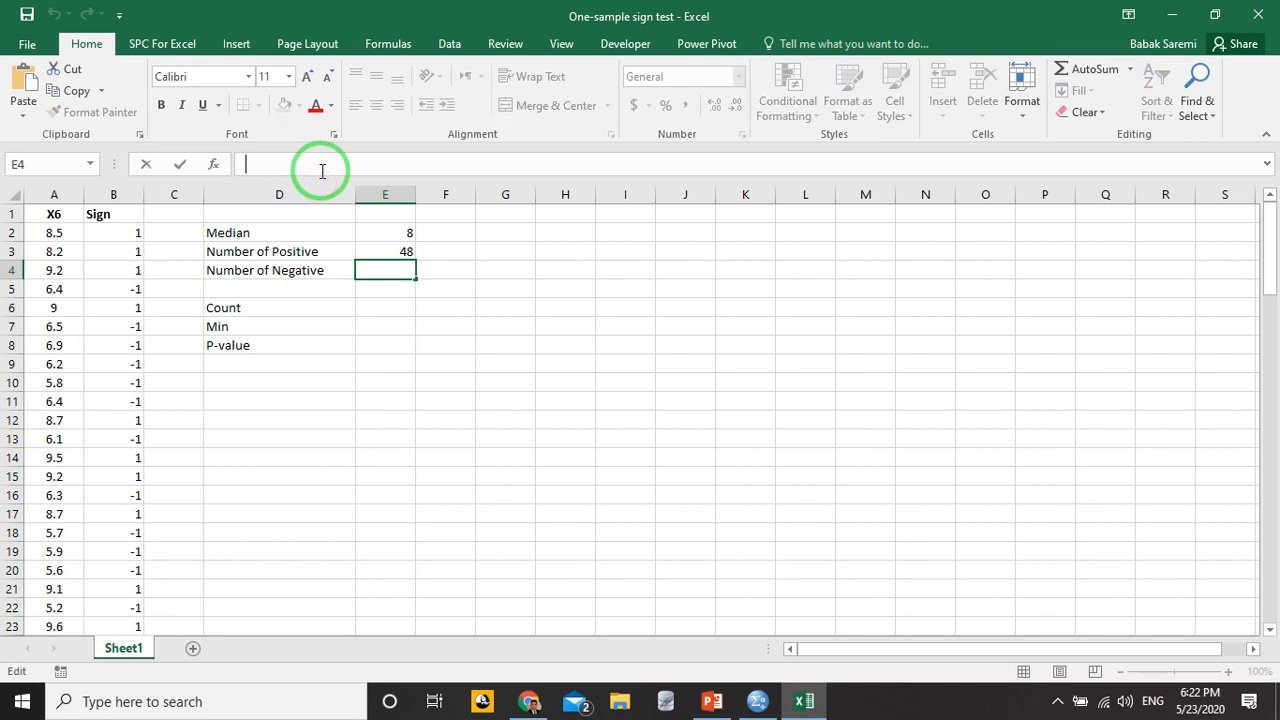
{"action": "key", "text": "ctrl+v"}
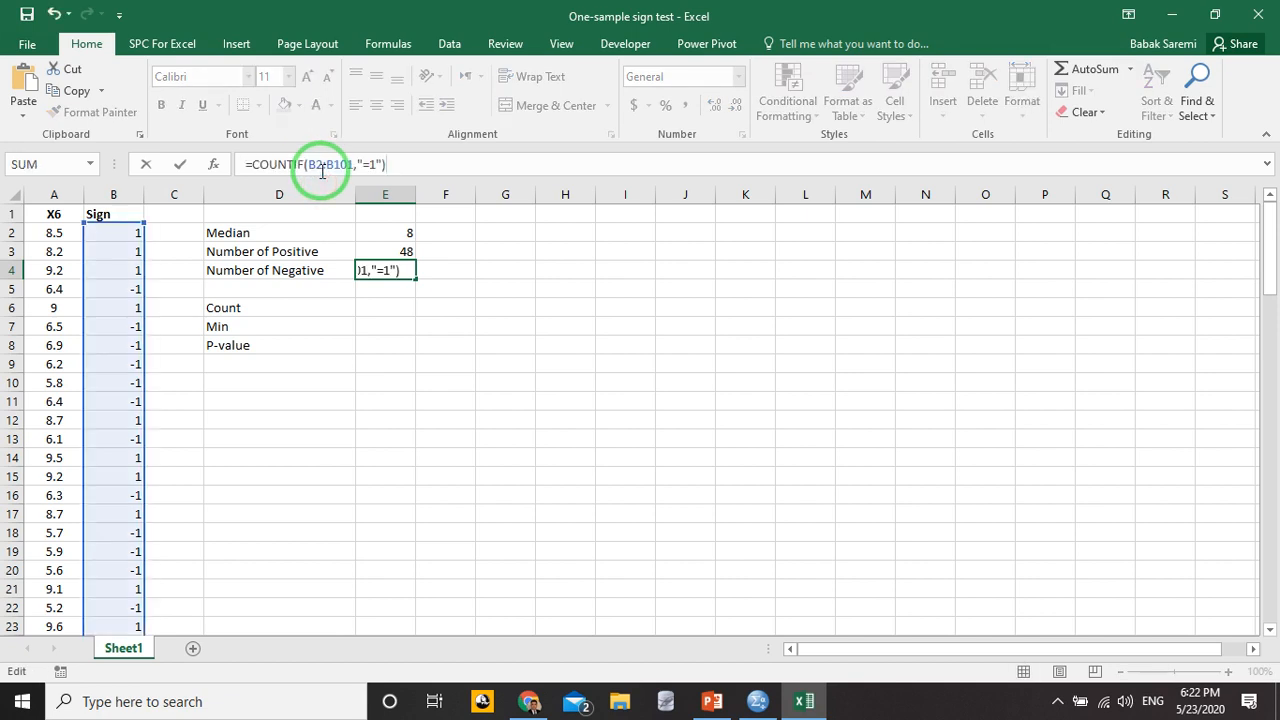
{"action": "left_click", "coordinate": [366, 164]}
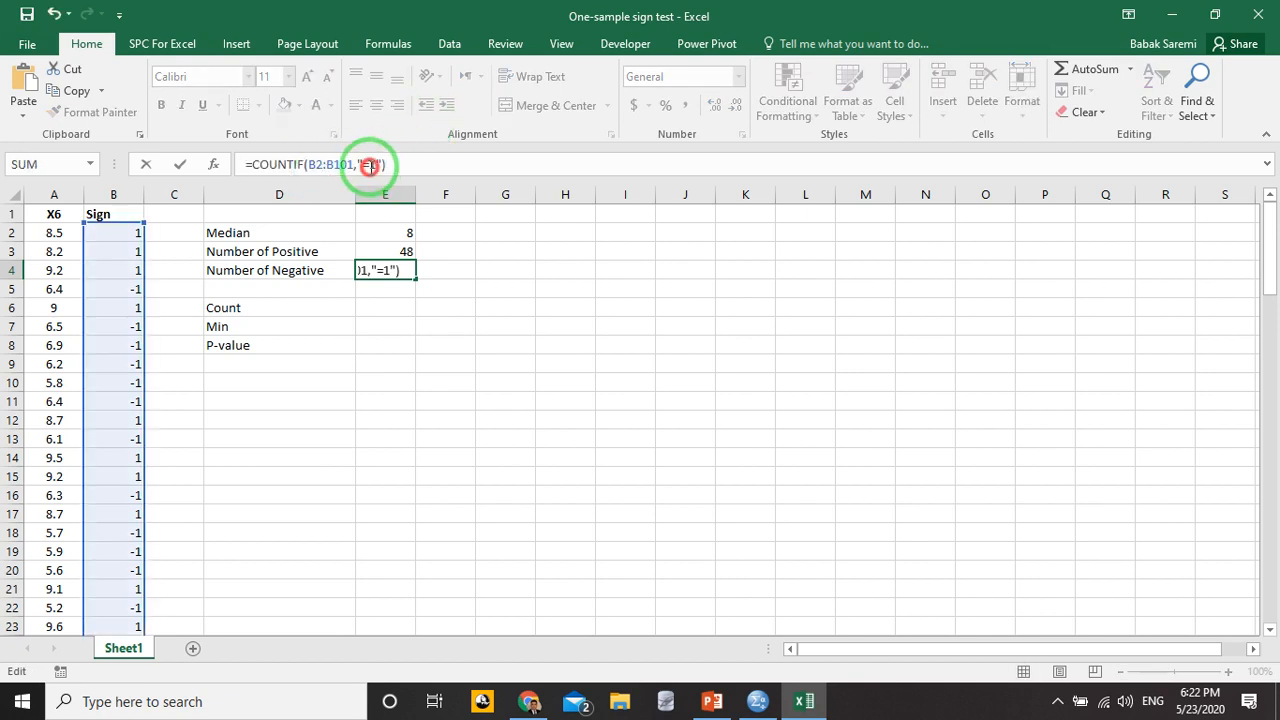
{"action": "type", "text": "-"}
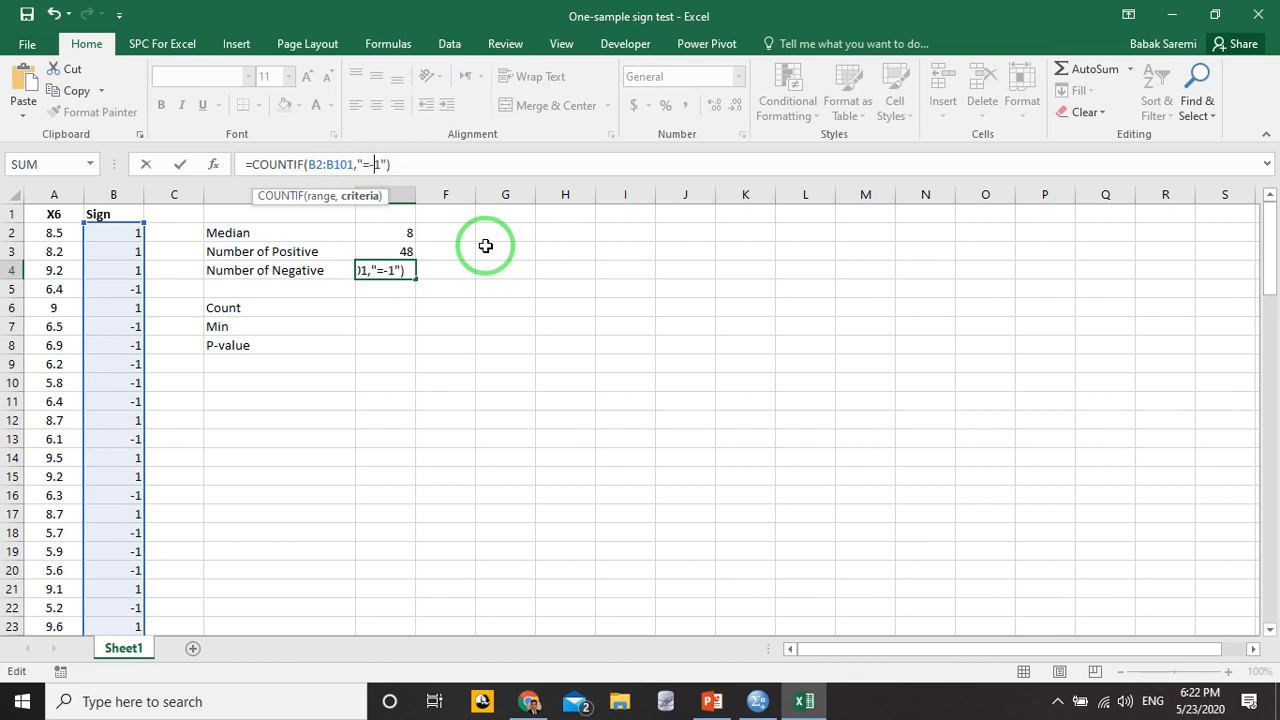
{"action": "key", "text": "Return"}
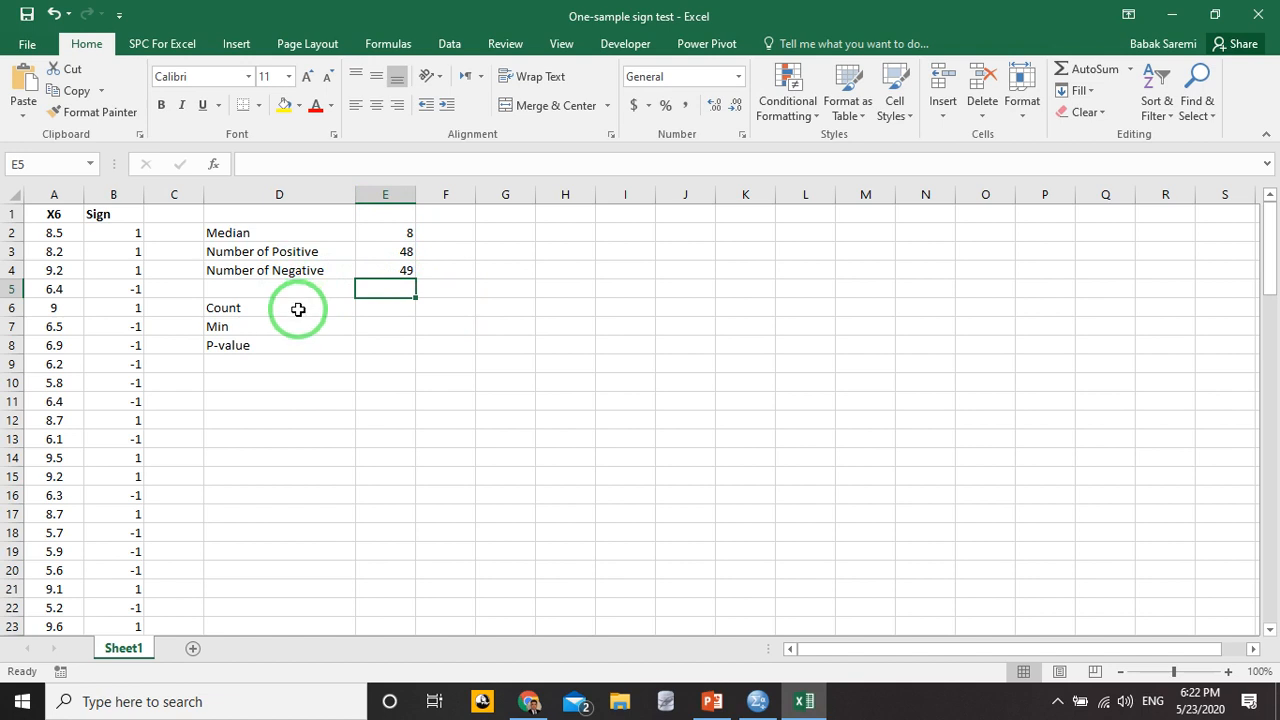
- Calculate the total count of positive and negative signs in cell E6 with =E3+E4
{"action": "left_click", "coordinate": [368, 309]}
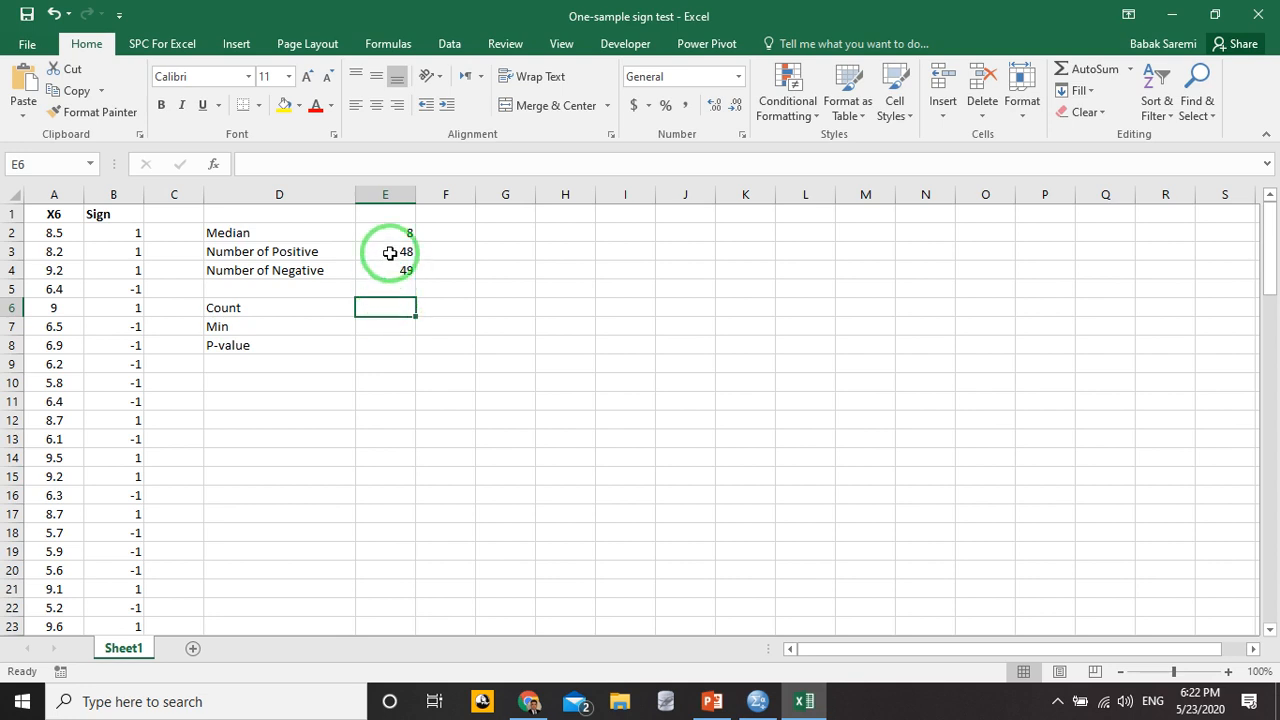
{"action": "type", "text": "="}
{"action": "left_click", "coordinate": [390, 253]}
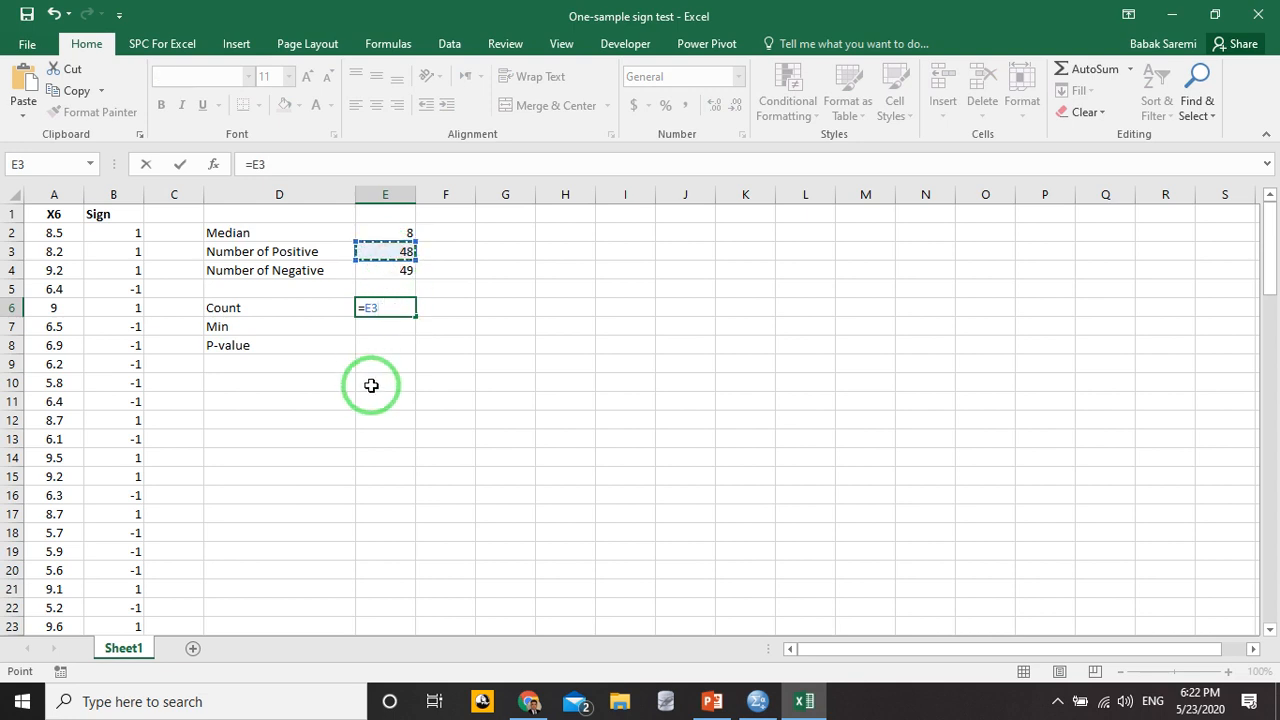
{"action": "type", "text": "+"}
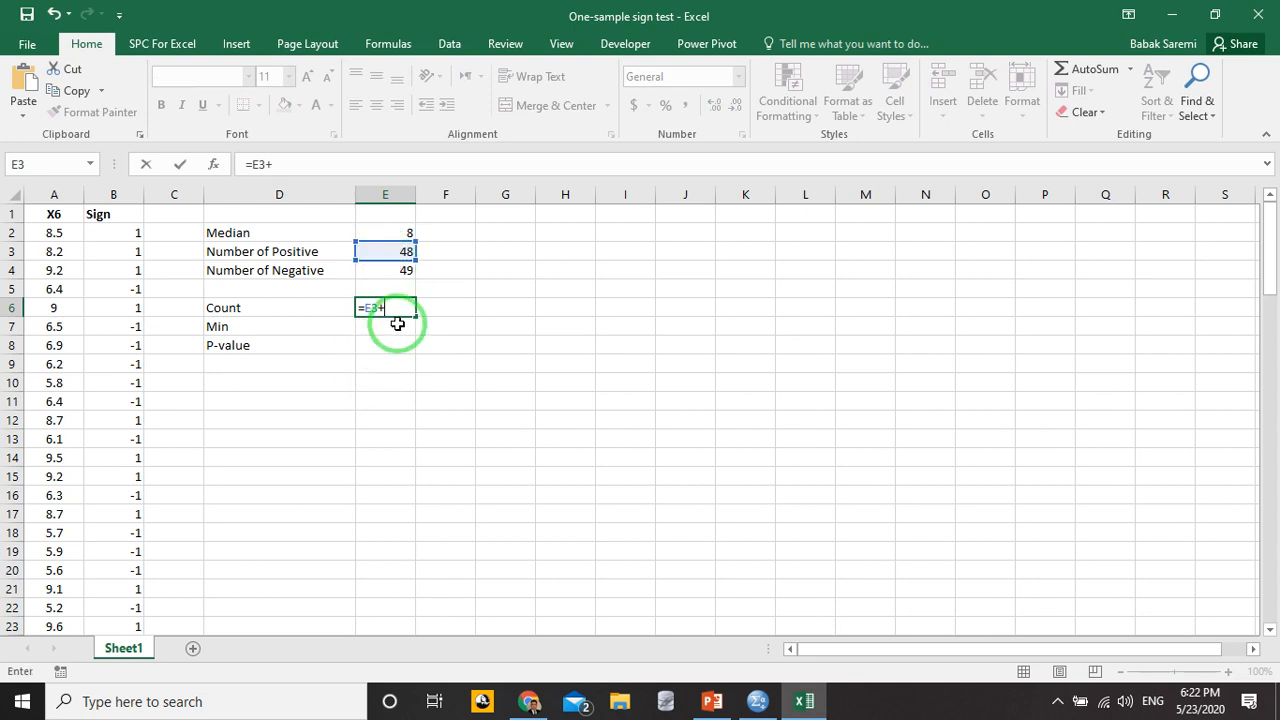
{"action": "left_click", "coordinate": [384, 277]}
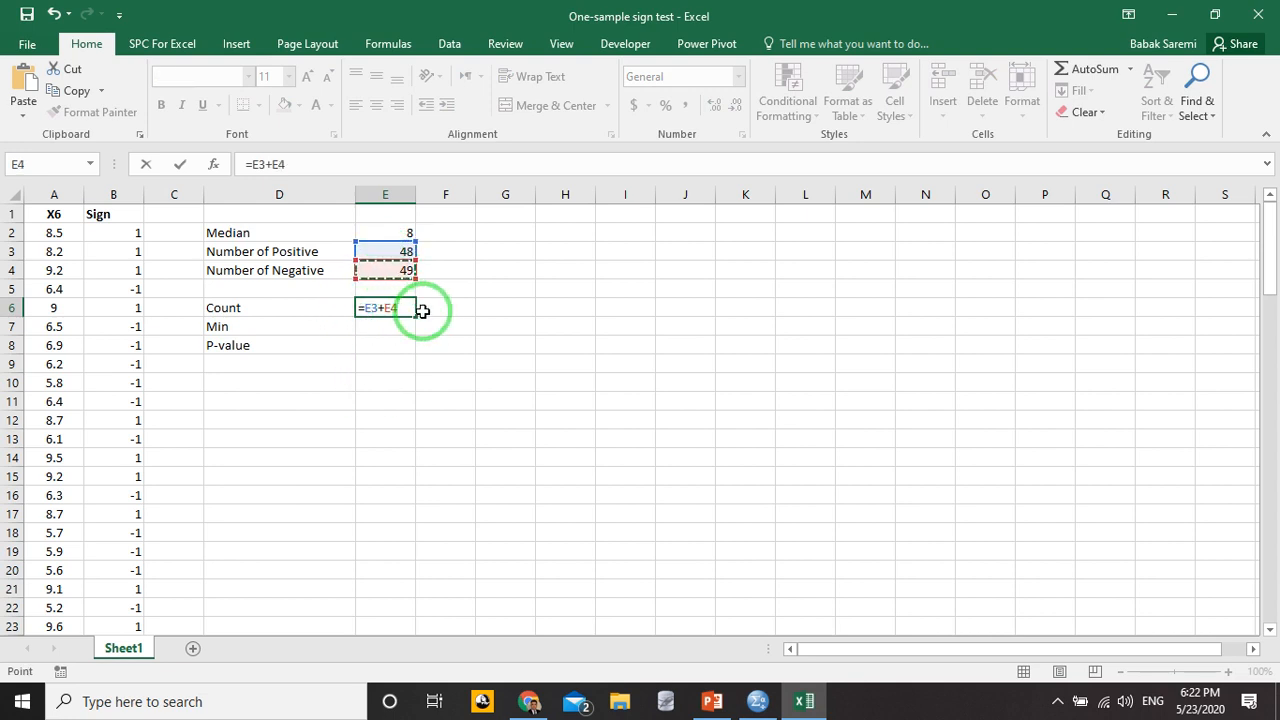
{"action": "key", "text": "Return"}
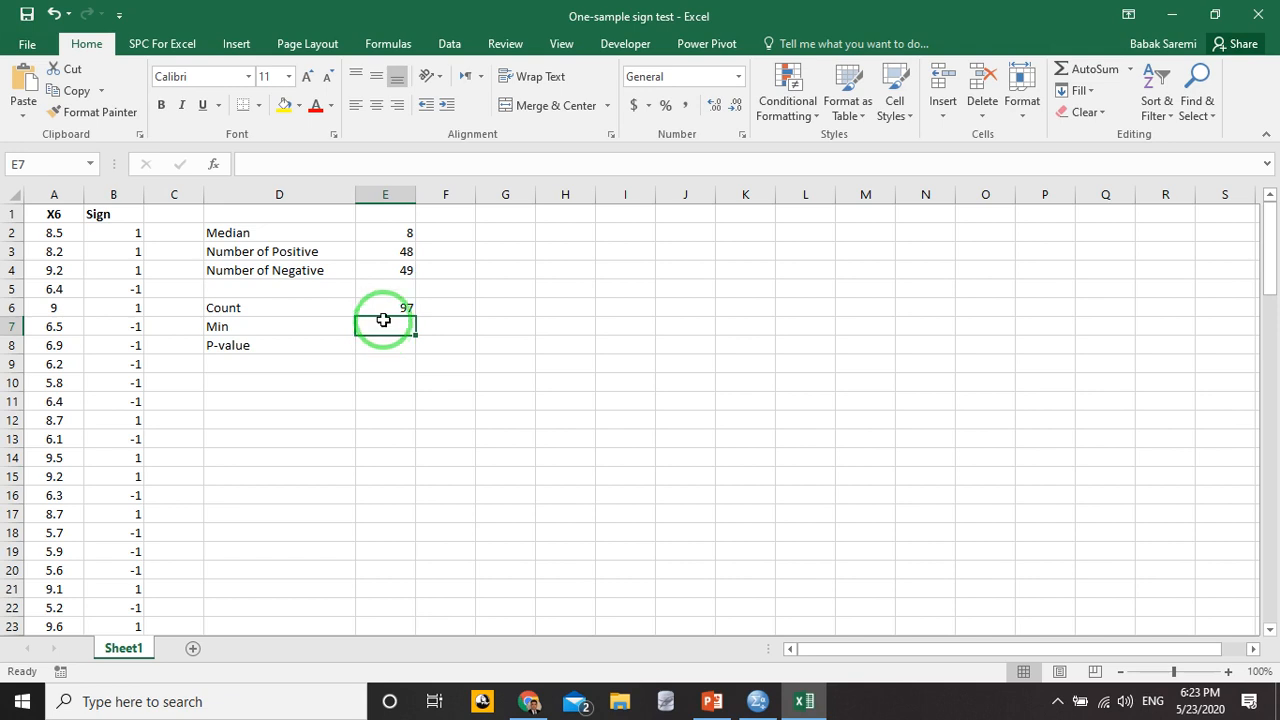
- Find the smaller of the two sign counts in cell E7 with =MIN(E3:E4)
{"action": "double_click", "coordinate": [383, 320]}
{"action": "type", "text": "=min"}
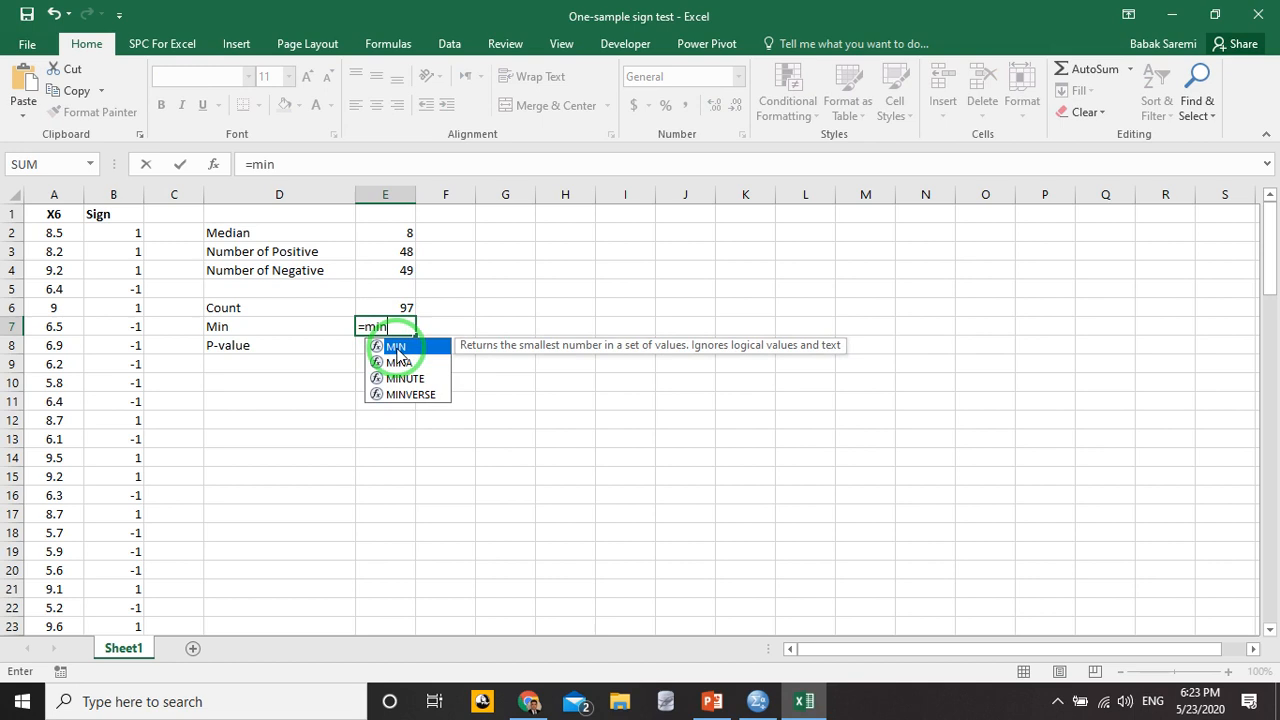
{"action": "double_click", "coordinate": [396, 346]}
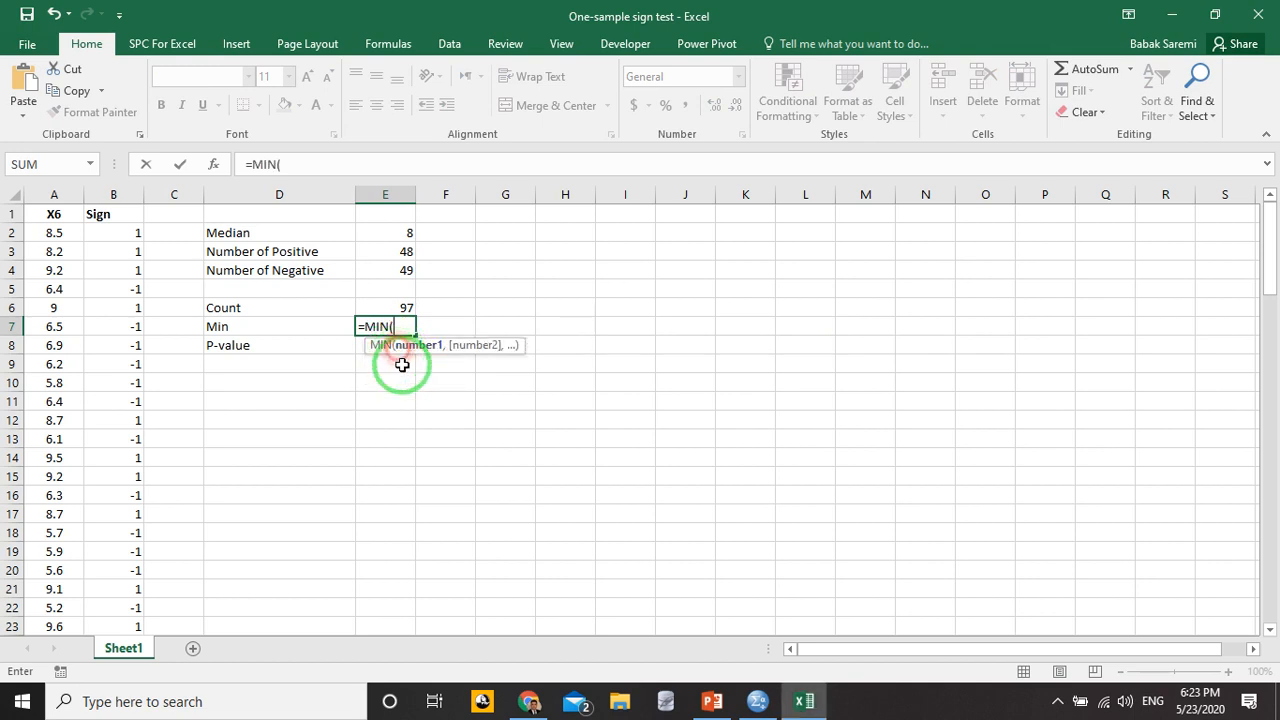
{"action": "mouse_move", "coordinate": [405, 255]}
{"action": "left_mouse_down"}
{"action": "mouse_move", "coordinate": [392, 249]}
{"action": "mouse_move", "coordinate": [400, 277]}
{"action": "left_mouse_up"}
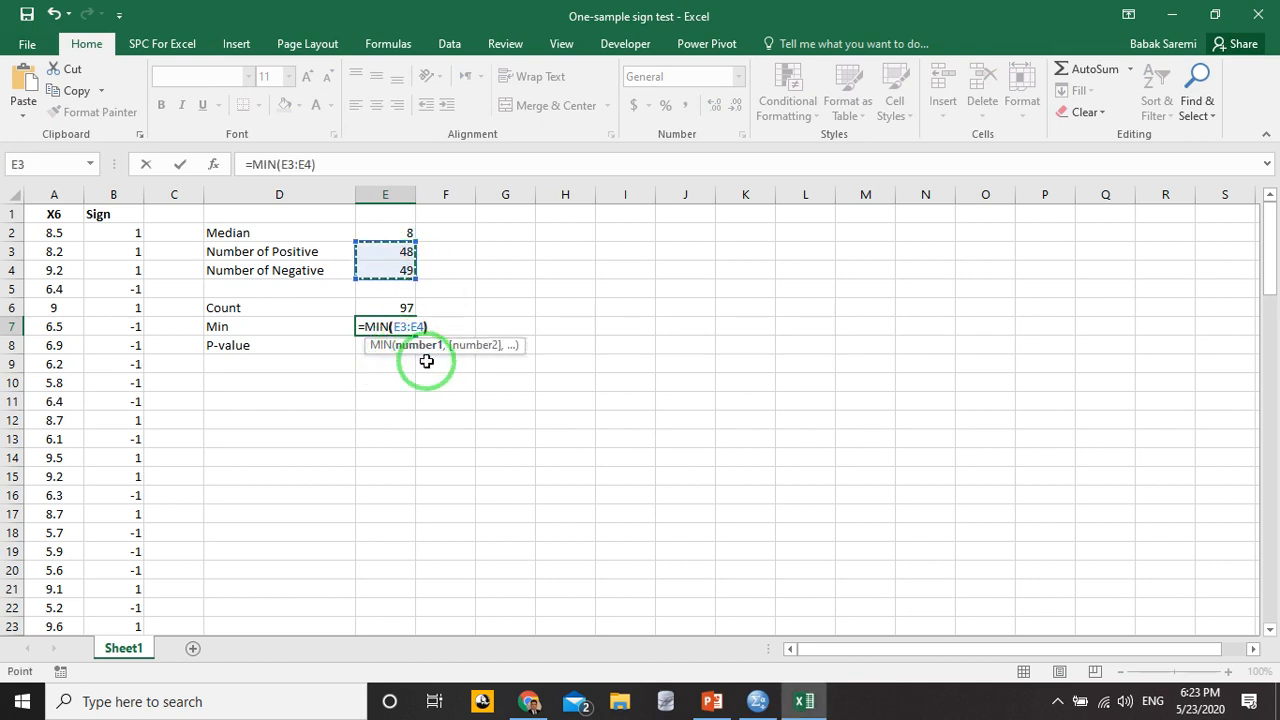
{"action": "key", "text": "Return"}
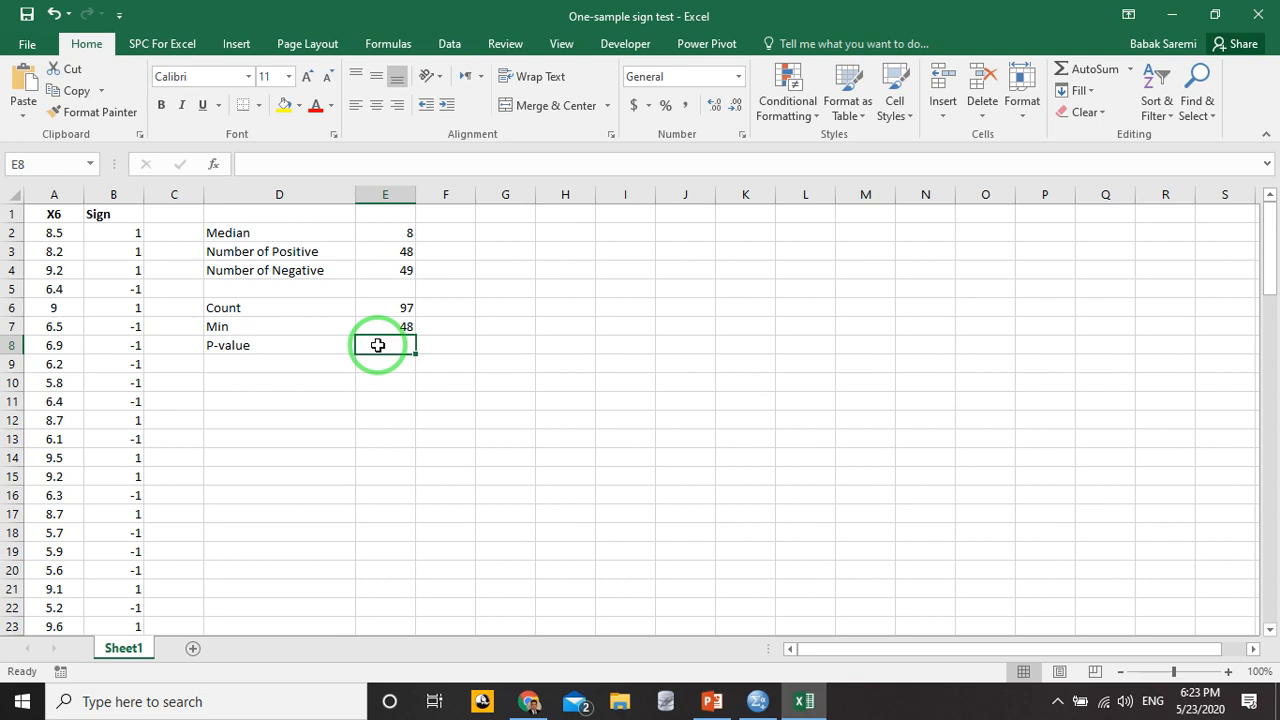
- Calculate the cumulative binomial probability for the P-value in cell E8 with =BINOM.DIST(E7,E6,0.5,TRUE)
{"action": "type", "text": "="}
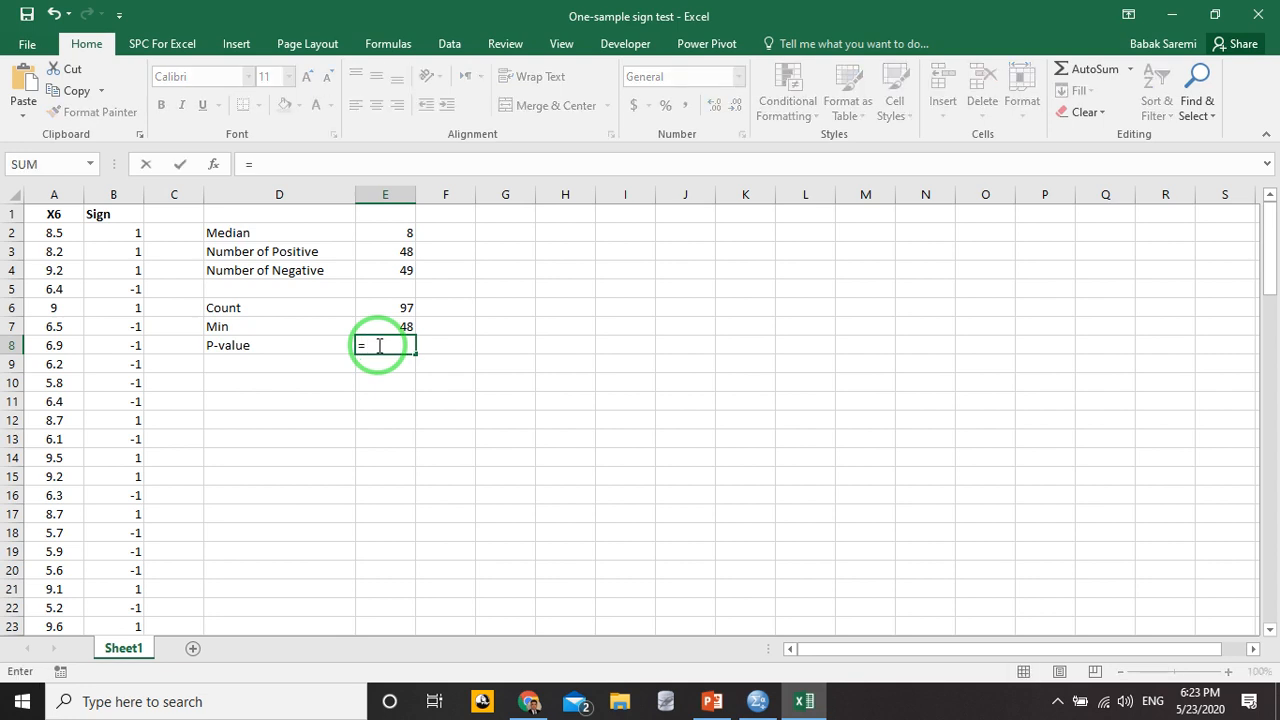
{"action": "type", "text": "bin"}
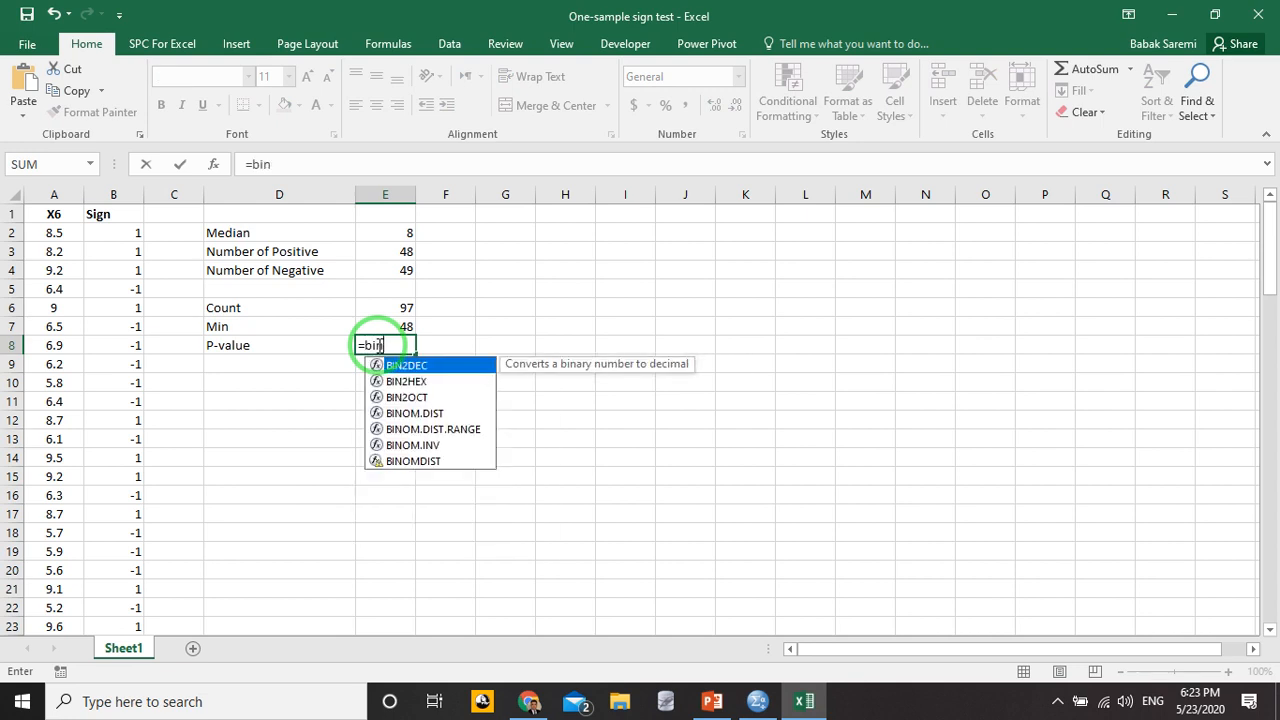
{"action": "double_click", "coordinate": [422, 412]}
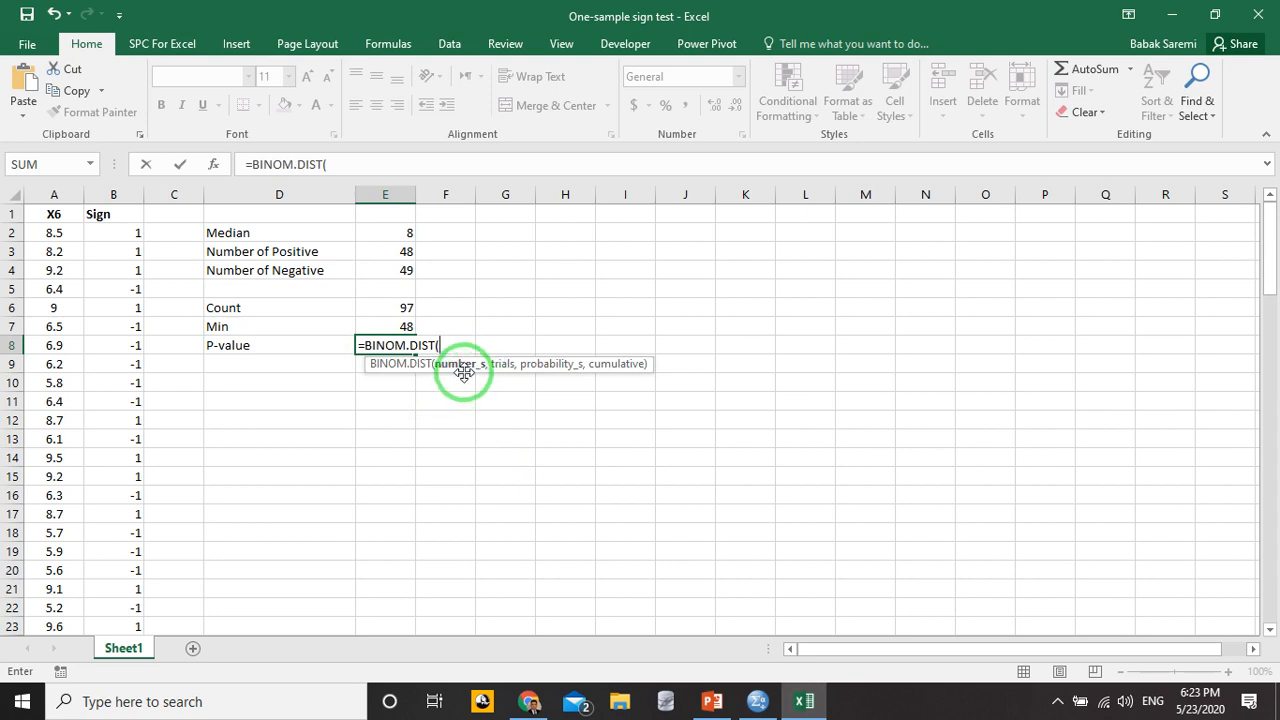
{"action": "left_click", "coordinate": [397, 326]}
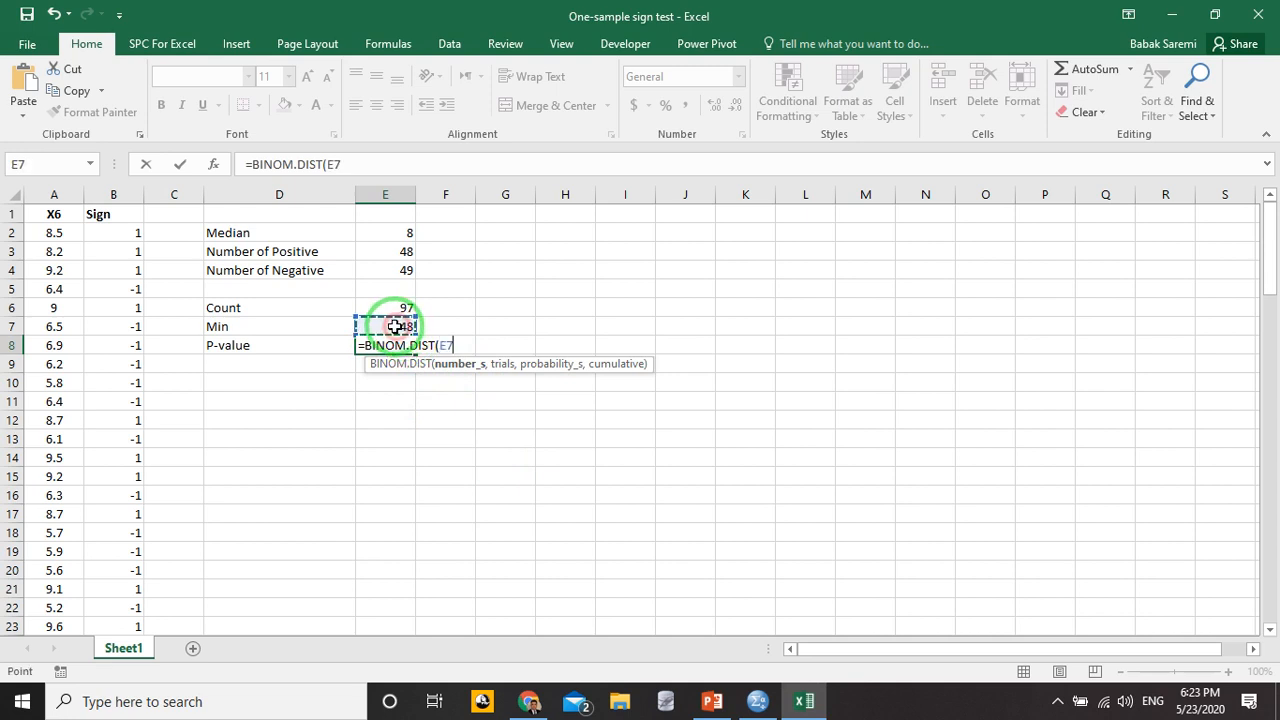
{"action": "type", "text": ","}
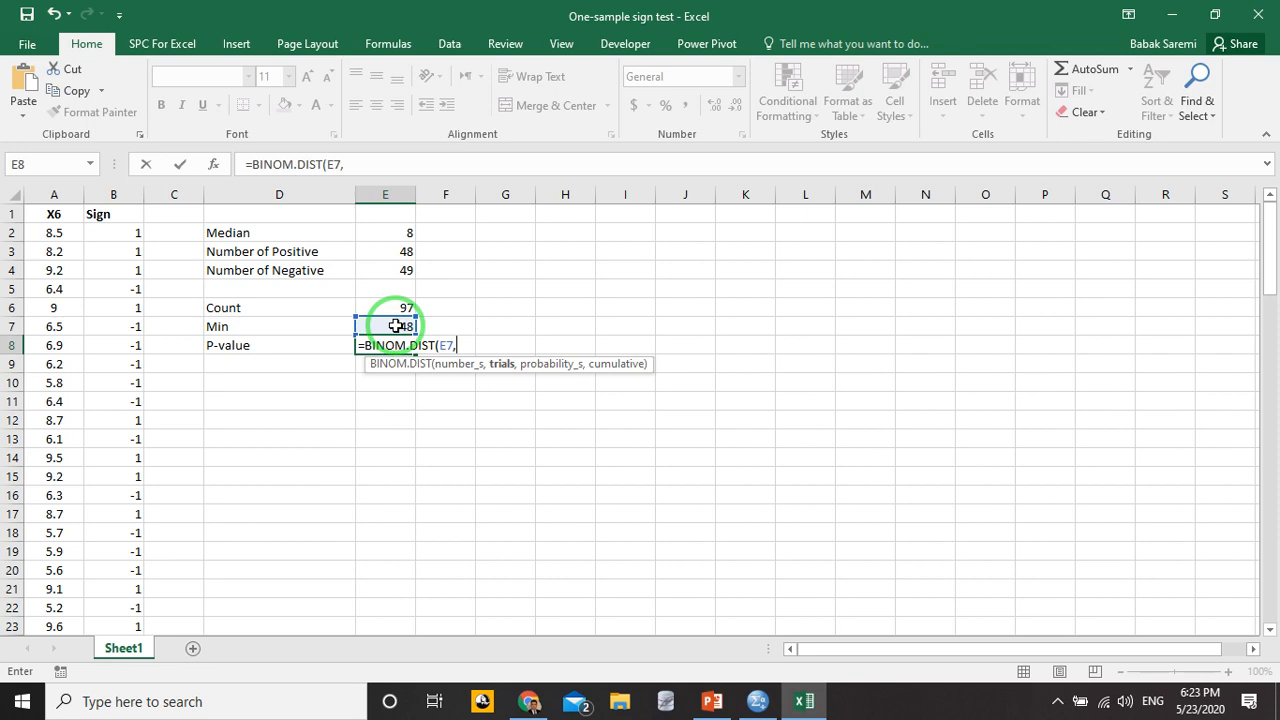
{"action": "left_click", "coordinate": [381, 315]}
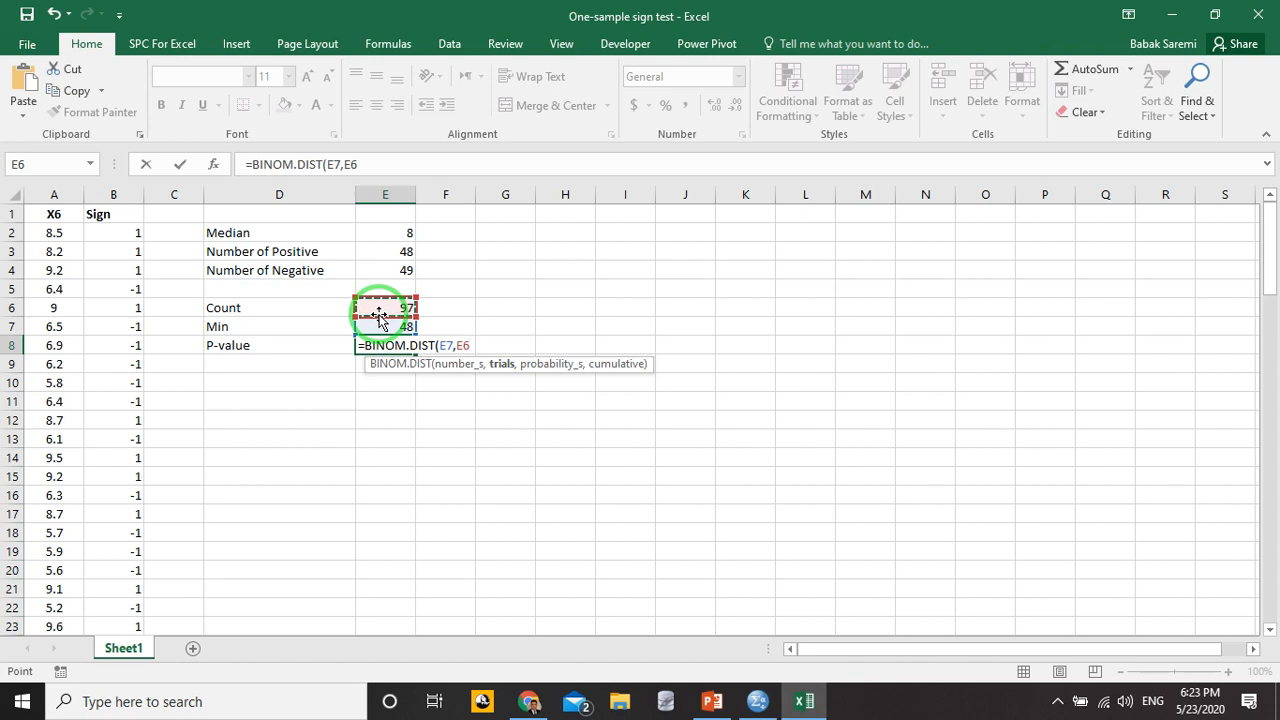
{"action": "type", "text": ","}
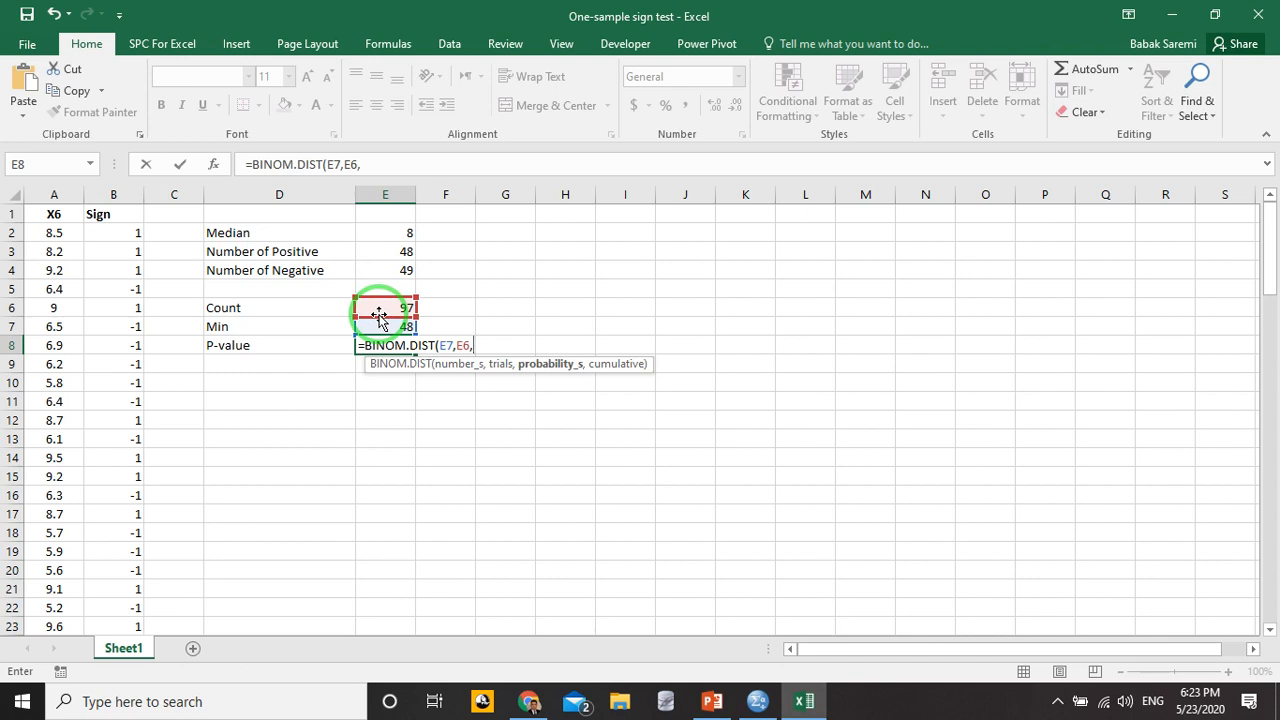
{"action": "type", "text": "0.5"}
{"action": "type", "text": ","}
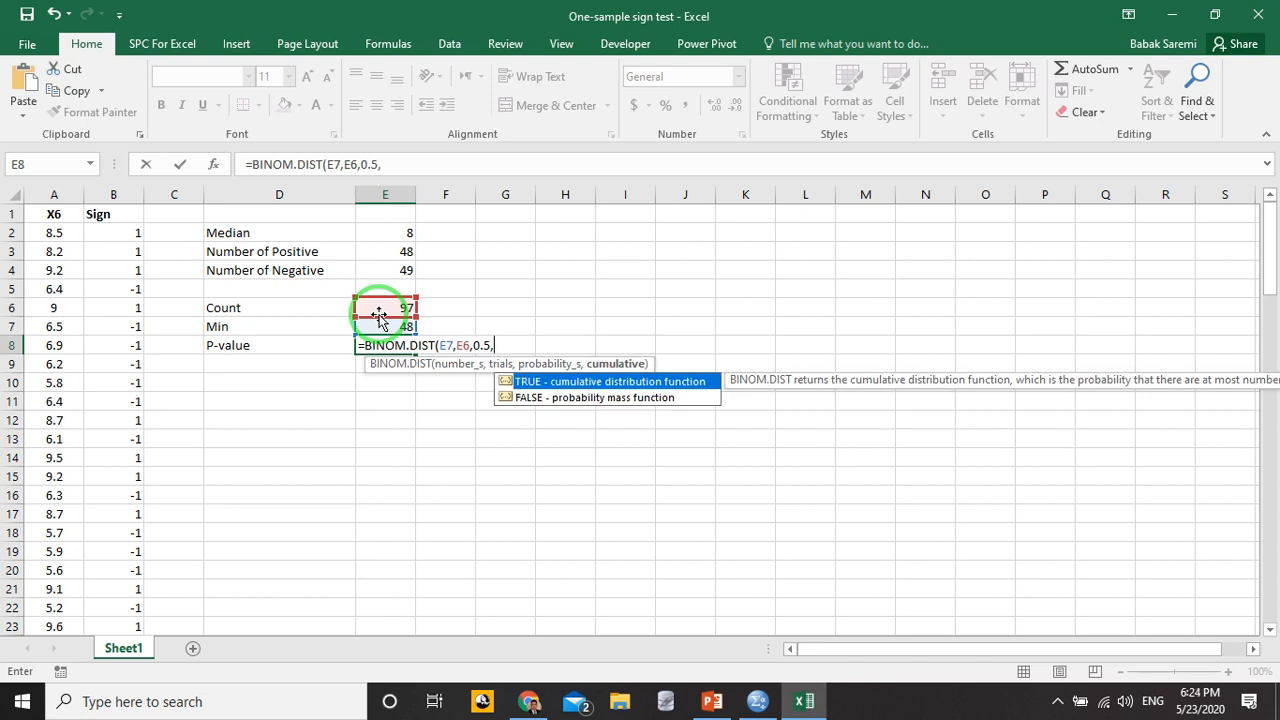
{"action": "double_click", "coordinate": [603, 384]}
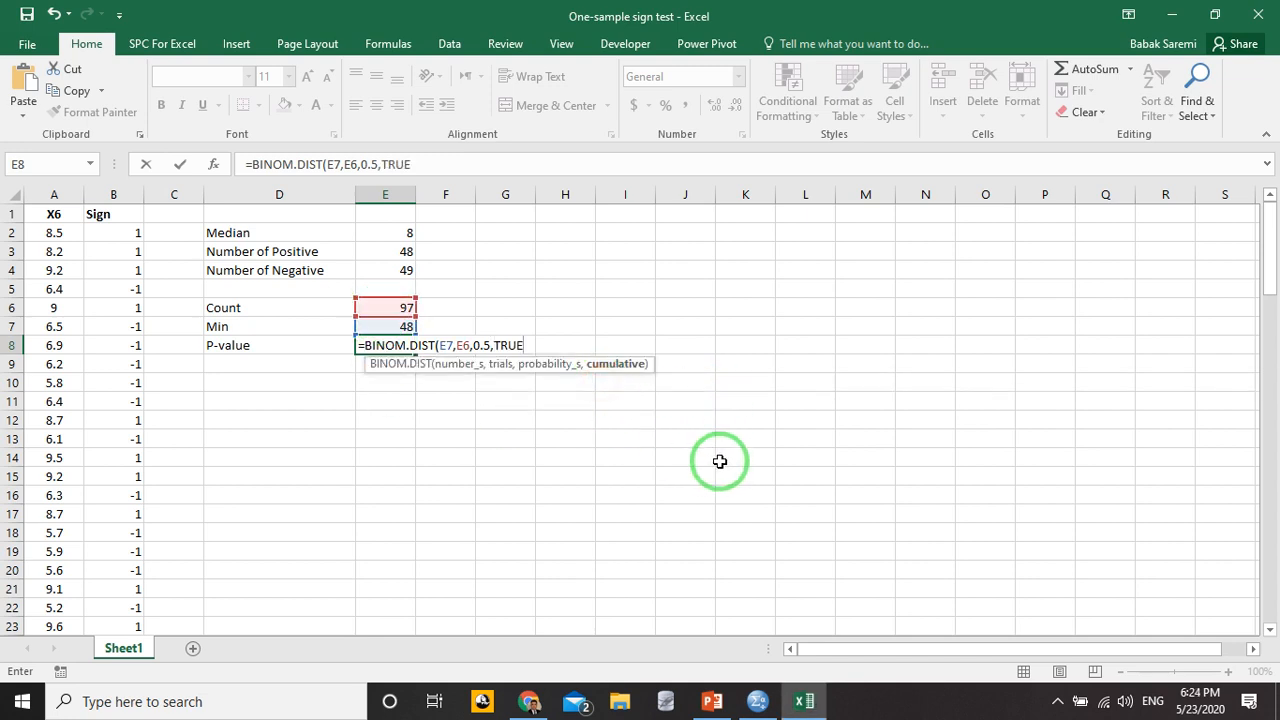
{"action": "key", "text": "Return"}
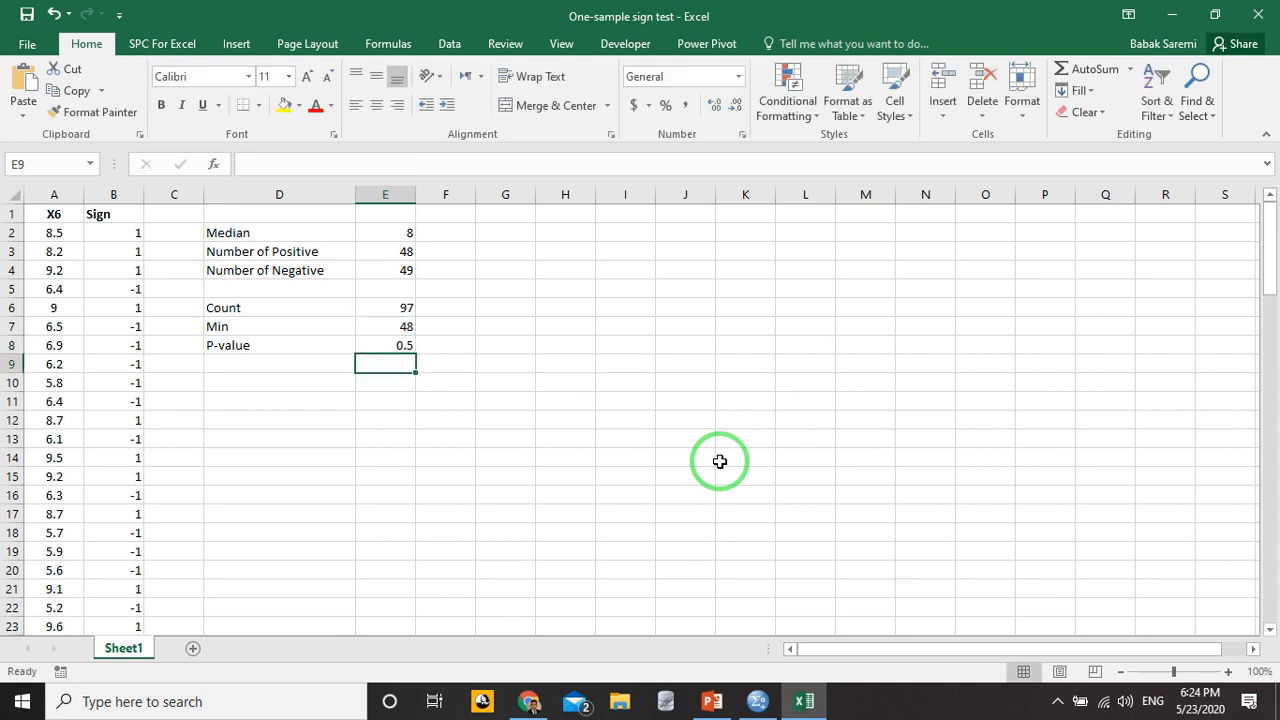
- Make the P-value in cell E8 two-sided by extending its formula to =BINOM.DIST(E7,E6,0.5,TRUE)*2
{"action": "left_click", "coordinate": [400, 342]}
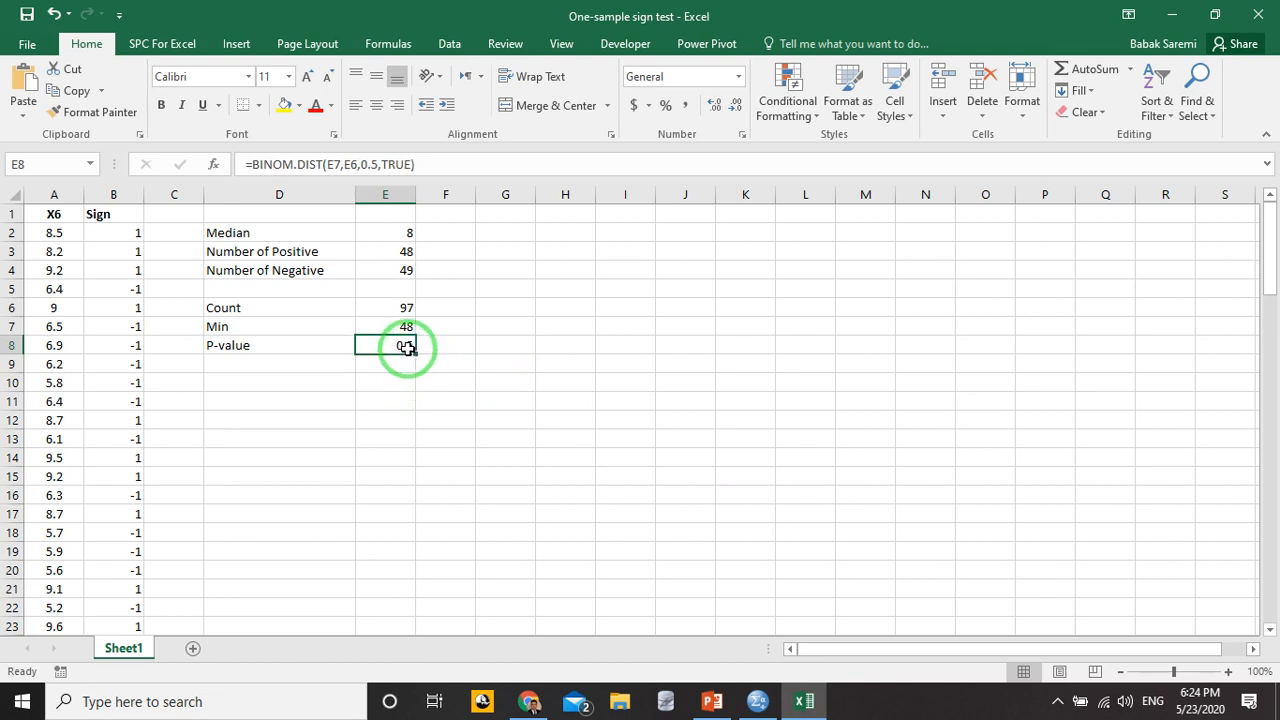
{"action": "left_click", "coordinate": [436, 165]}
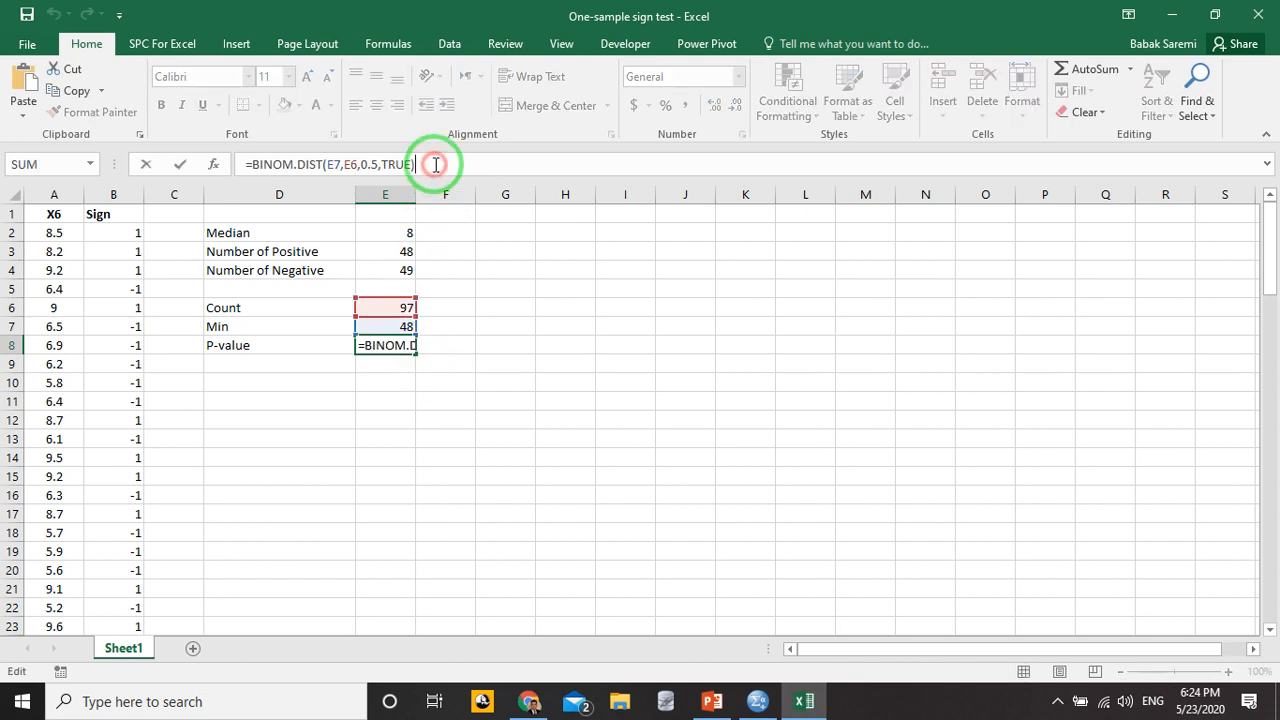
{"action": "left_click", "coordinate": [436, 165]}
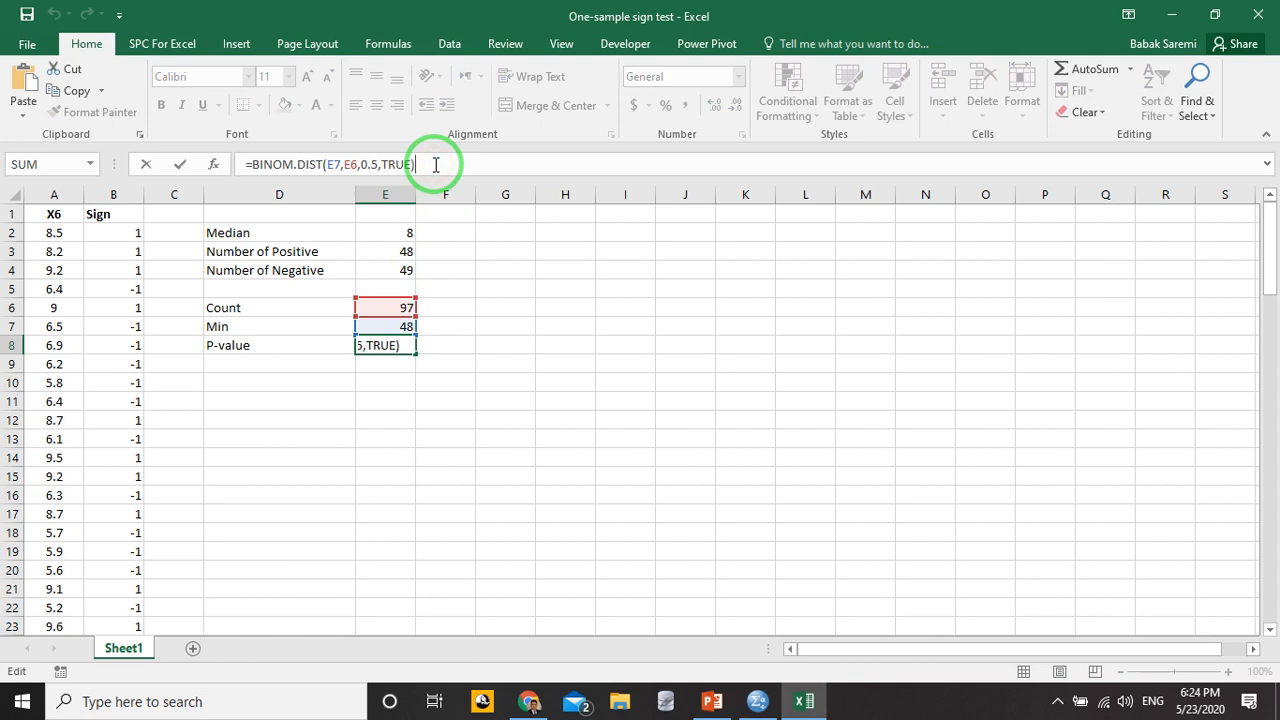
{"action": "type", "text": "*2"}
{"action": "key", "text": "Return"}
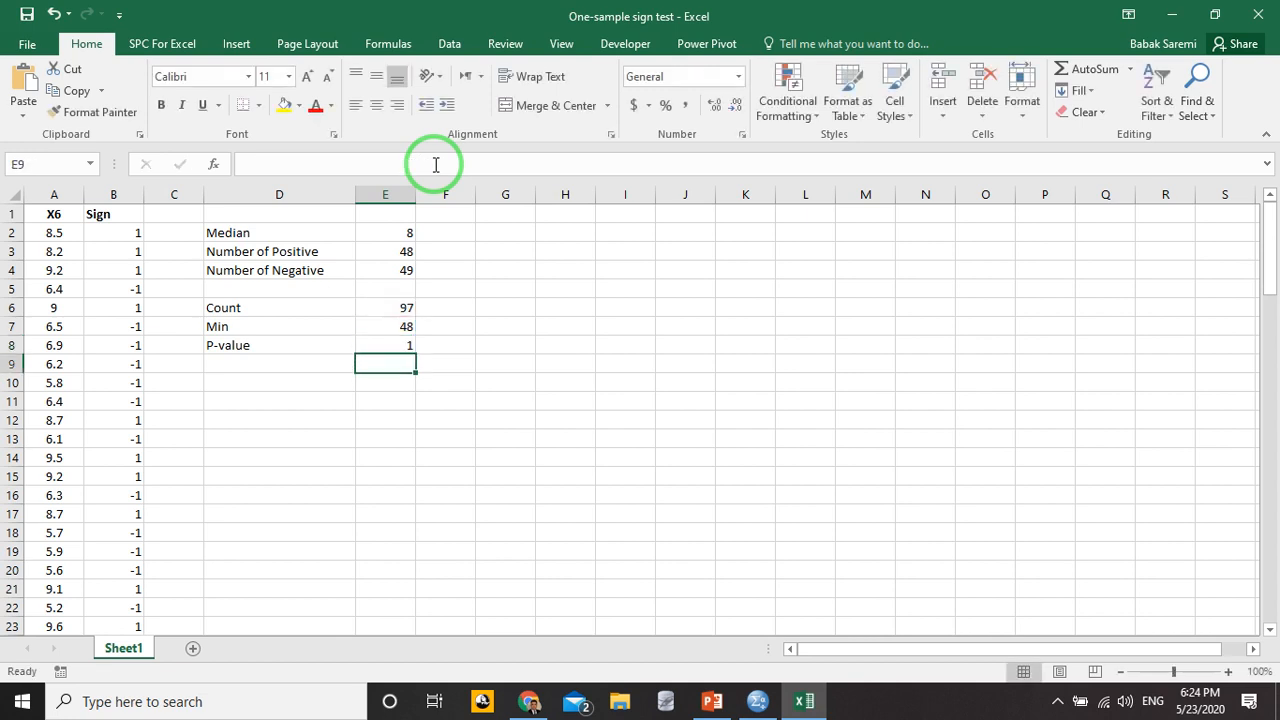
- Remove the doubling from the P-value formula in cell E8 so that it reads =BINOM.DIST(E7,E6,0.5,TRUE)
{"action": "left_click", "coordinate": [398, 345]}
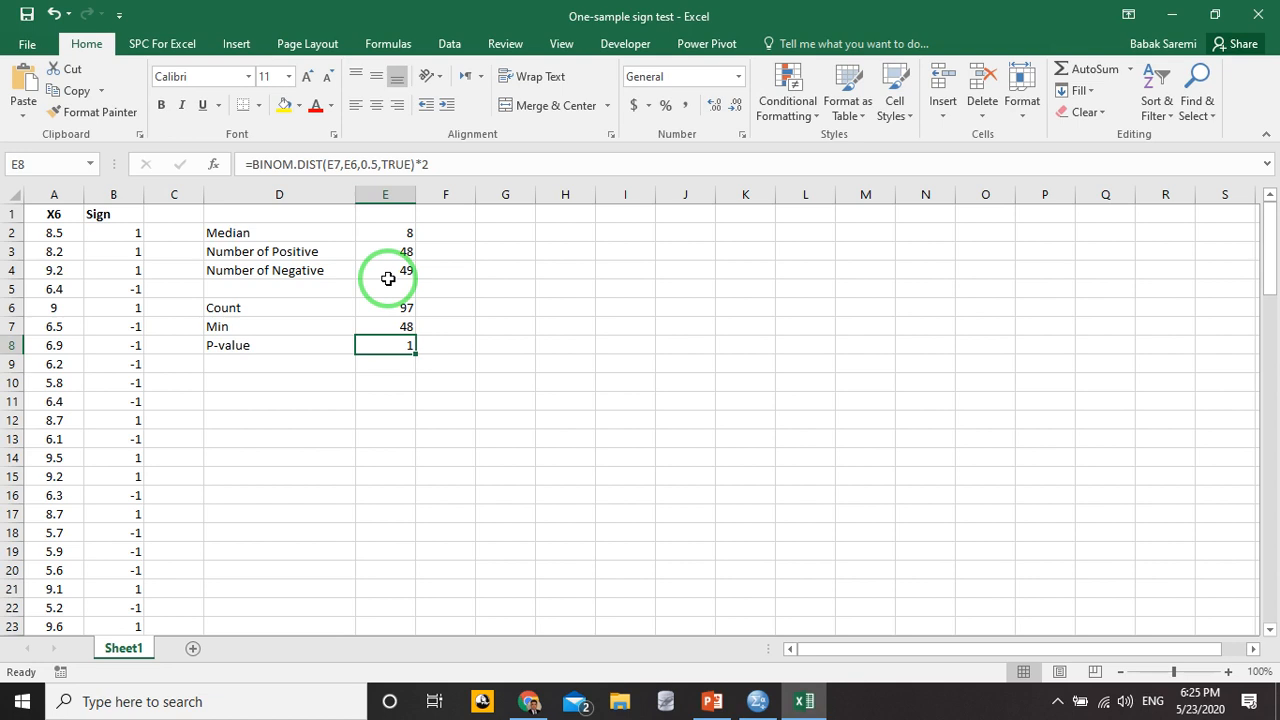
{"action": "left_click", "coordinate": [424, 164]}
{"action": "left_click_drag", "start_coordinate": [420, 164], "coordinate": [428, 166]}
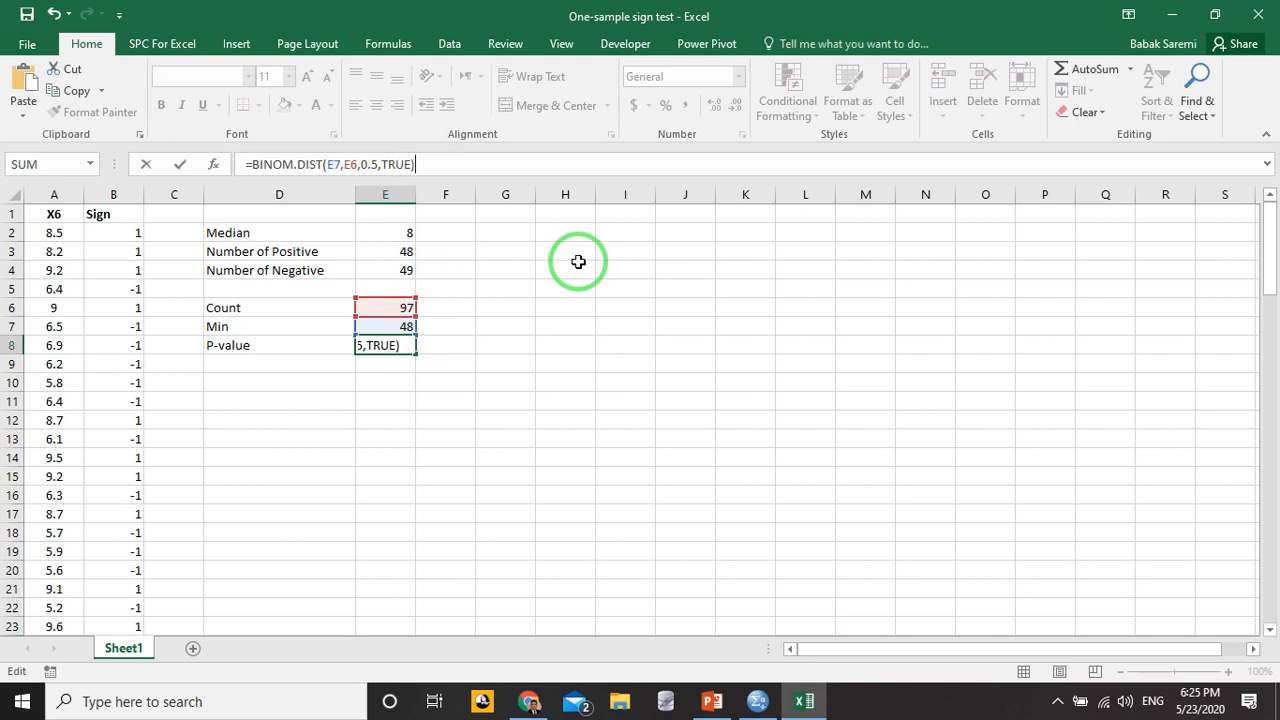
{"action": "key", "text": "Return"}
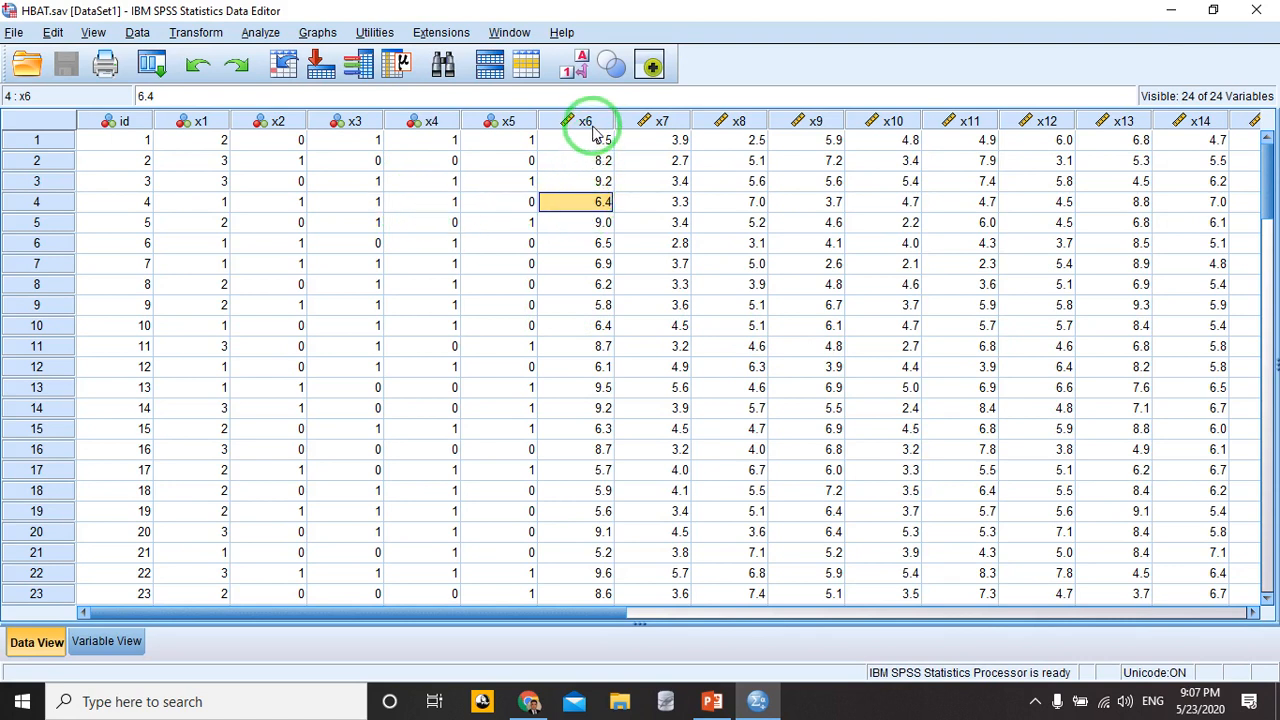
- In SPSS, set up a one-sample nonparametric test on the HBAT data with X6 - Product Quality as the only test field
{"action": "left_click", "coordinate": [262, 33]}
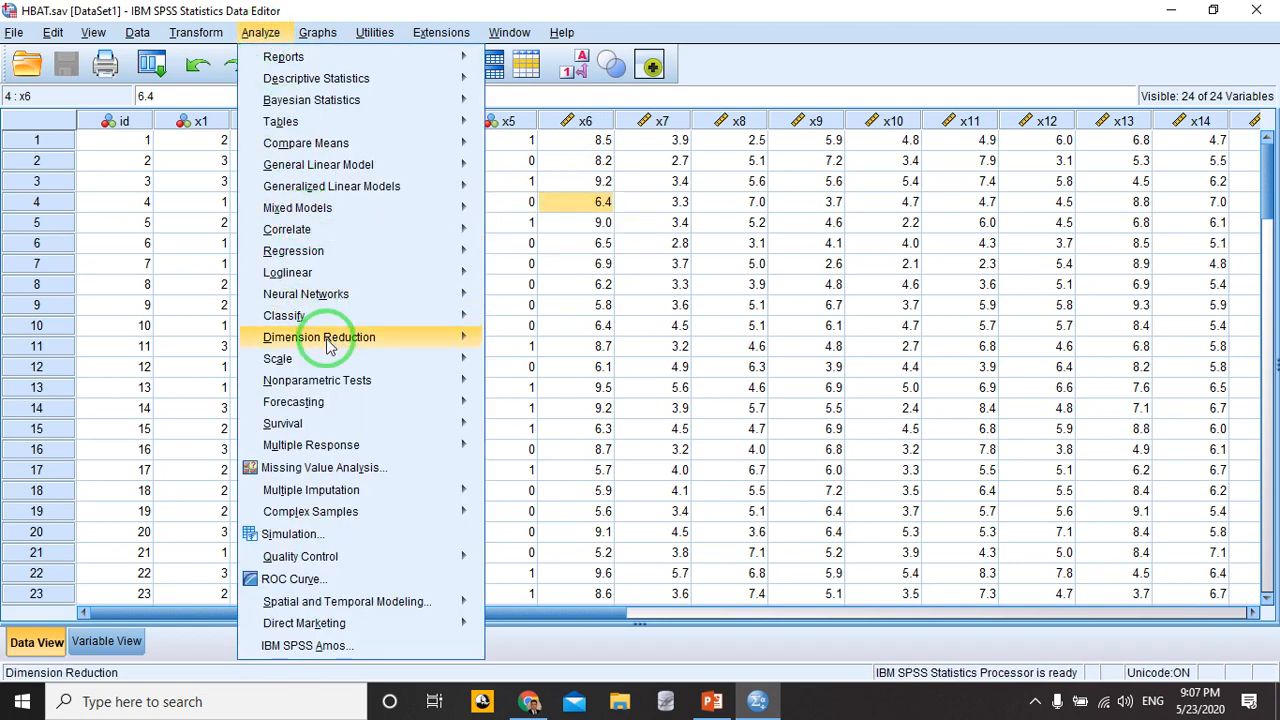
{"action": "mouse_move", "coordinate": [340, 381]}
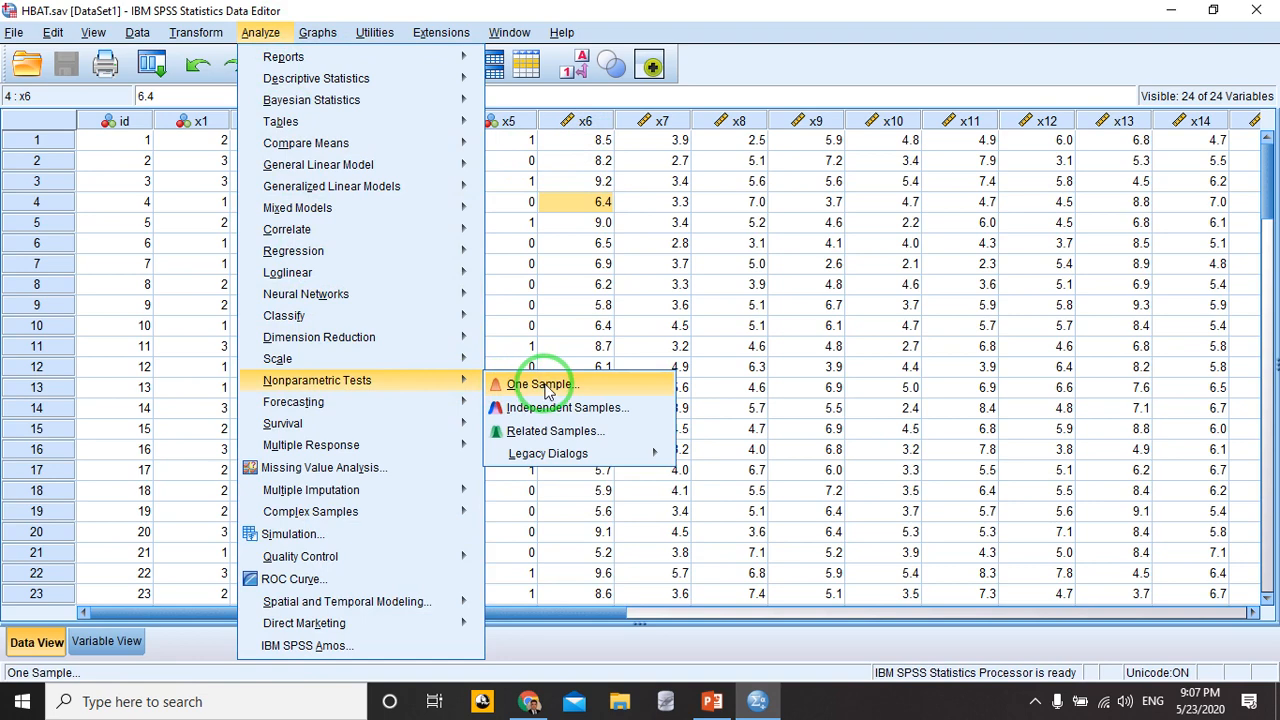
{"action": "left_click", "coordinate": [547, 390]}
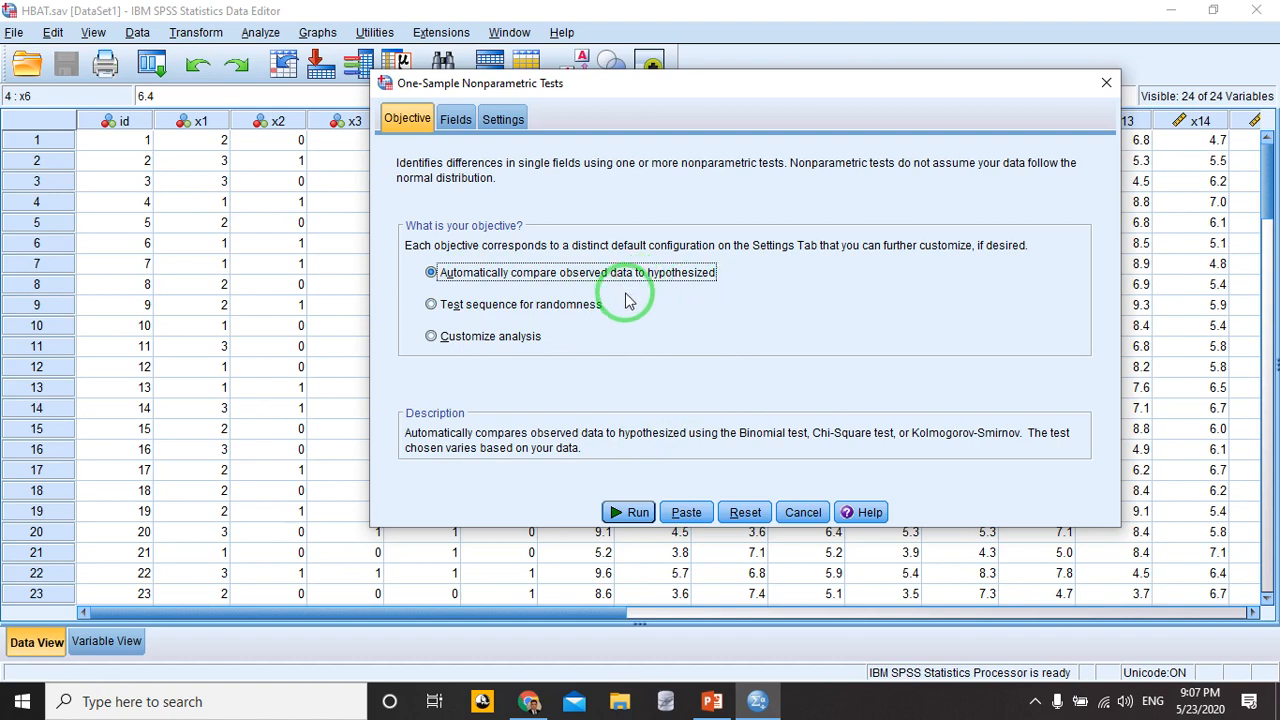
{"action": "left_click", "coordinate": [455, 119]}
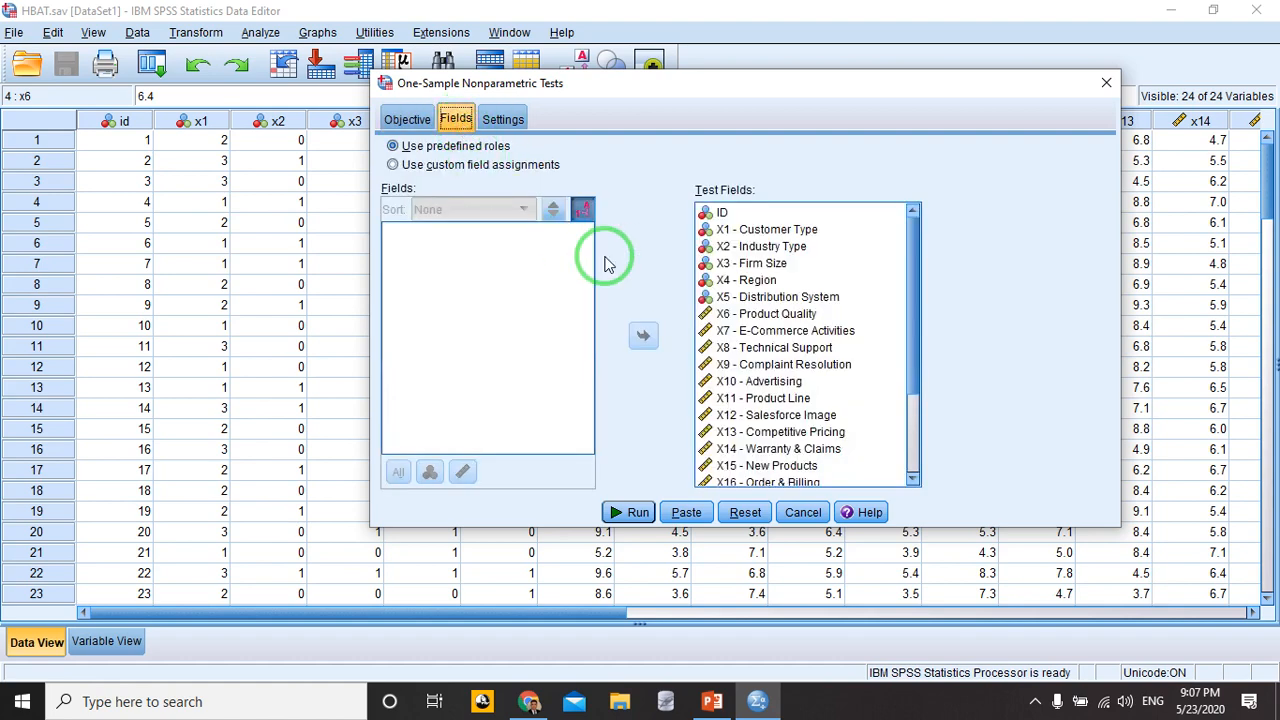
{"action": "left_click", "coordinate": [764, 213]}
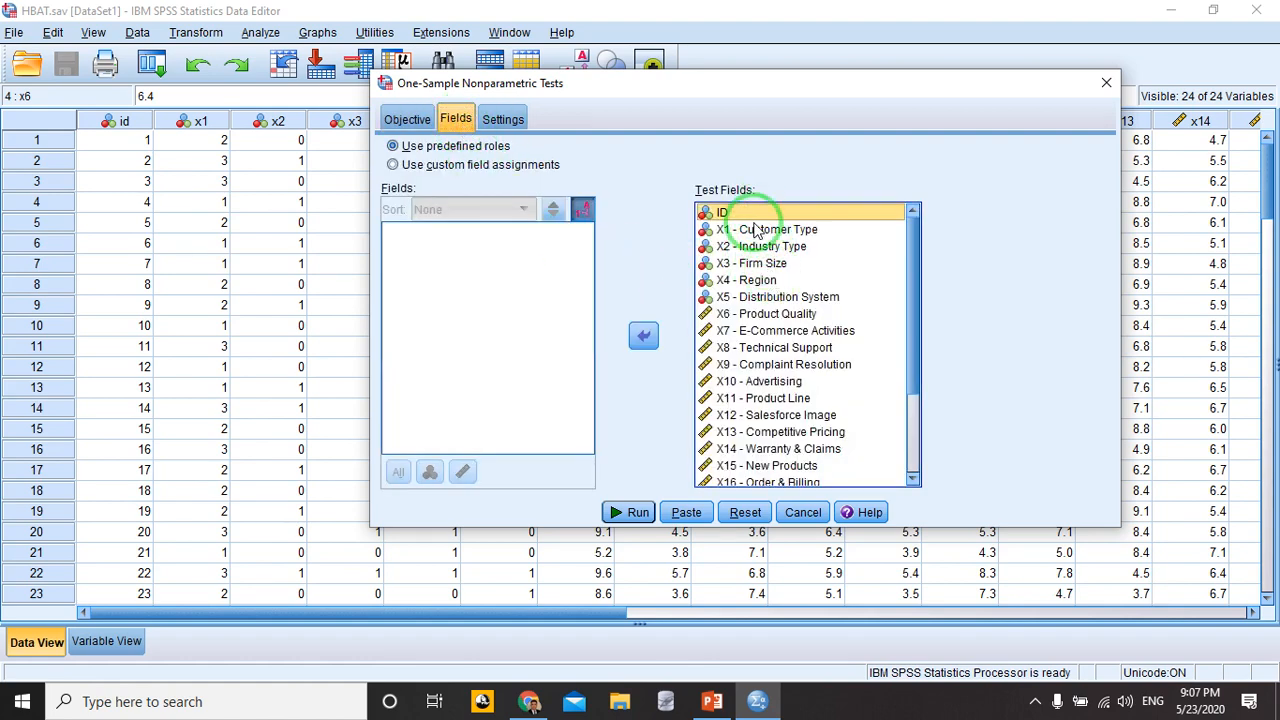
{"action": "left_click_drag", "start_coordinate": [914, 360], "coordinate": [903, 458]}
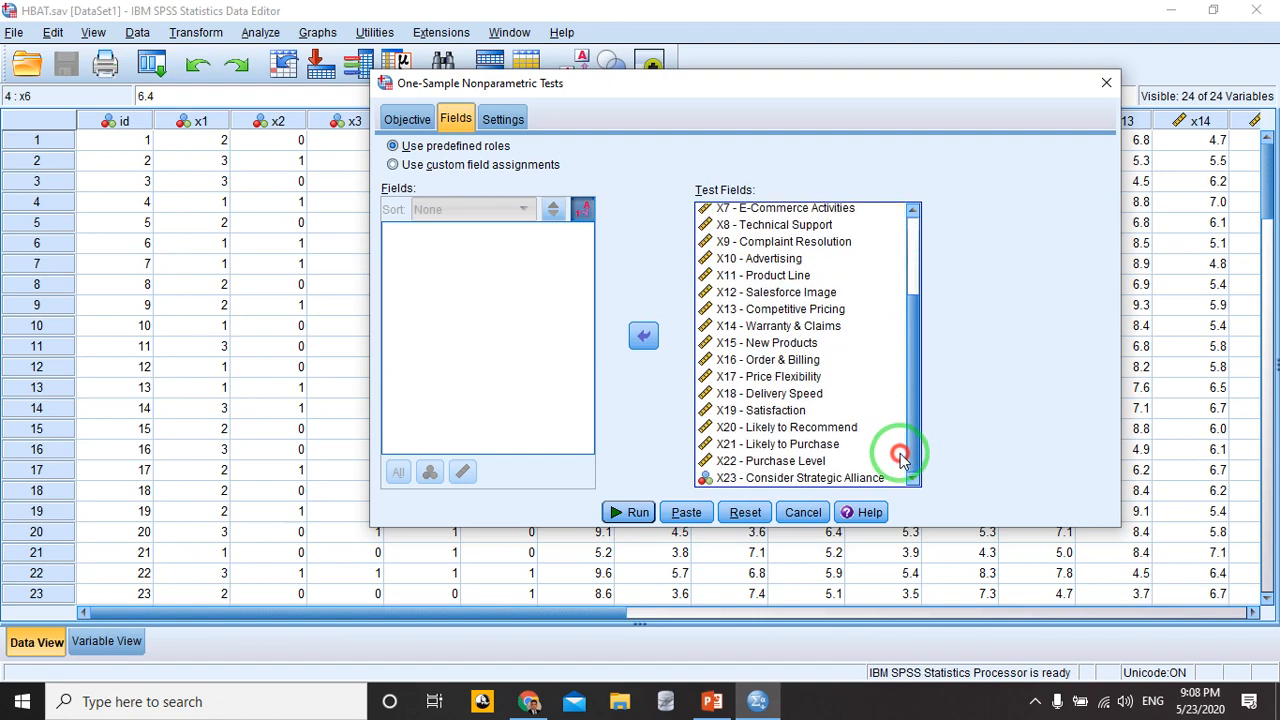
{"action": "left_click", "coordinate": [737, 478], "text": "shift"}
{"action": "left_click", "coordinate": [643, 336]}
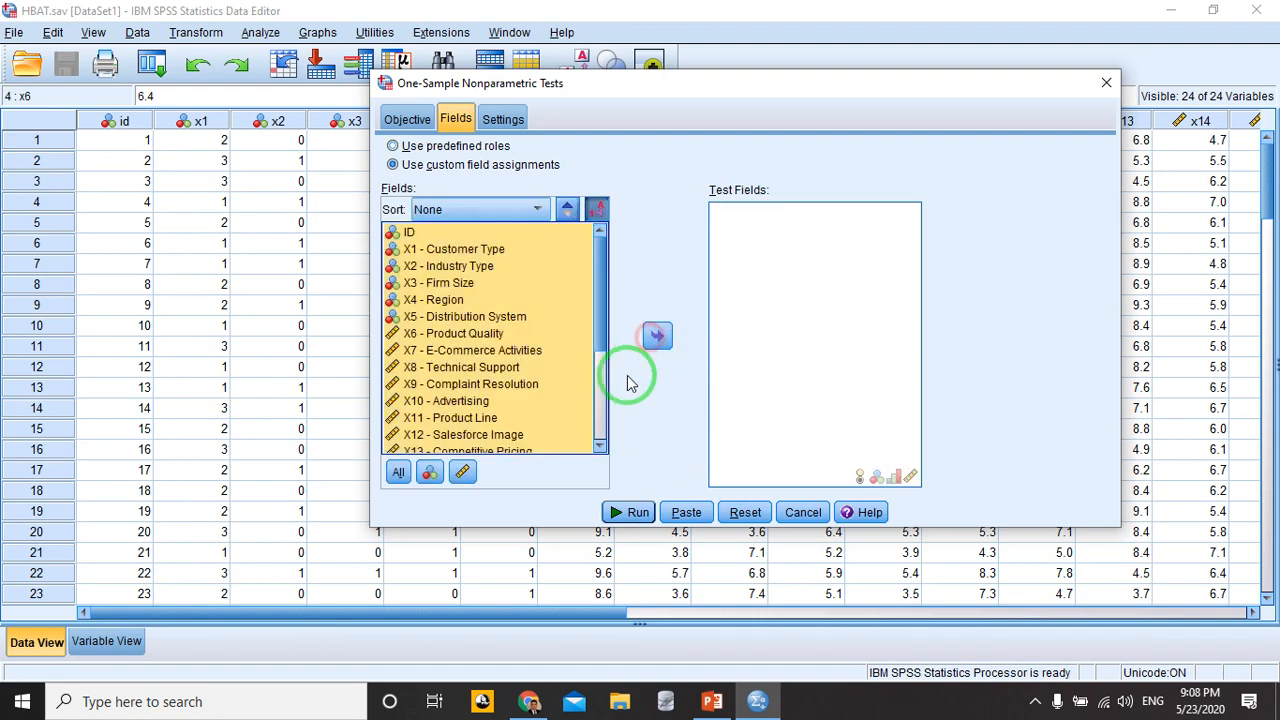
{"action": "left_click", "coordinate": [478, 334]}
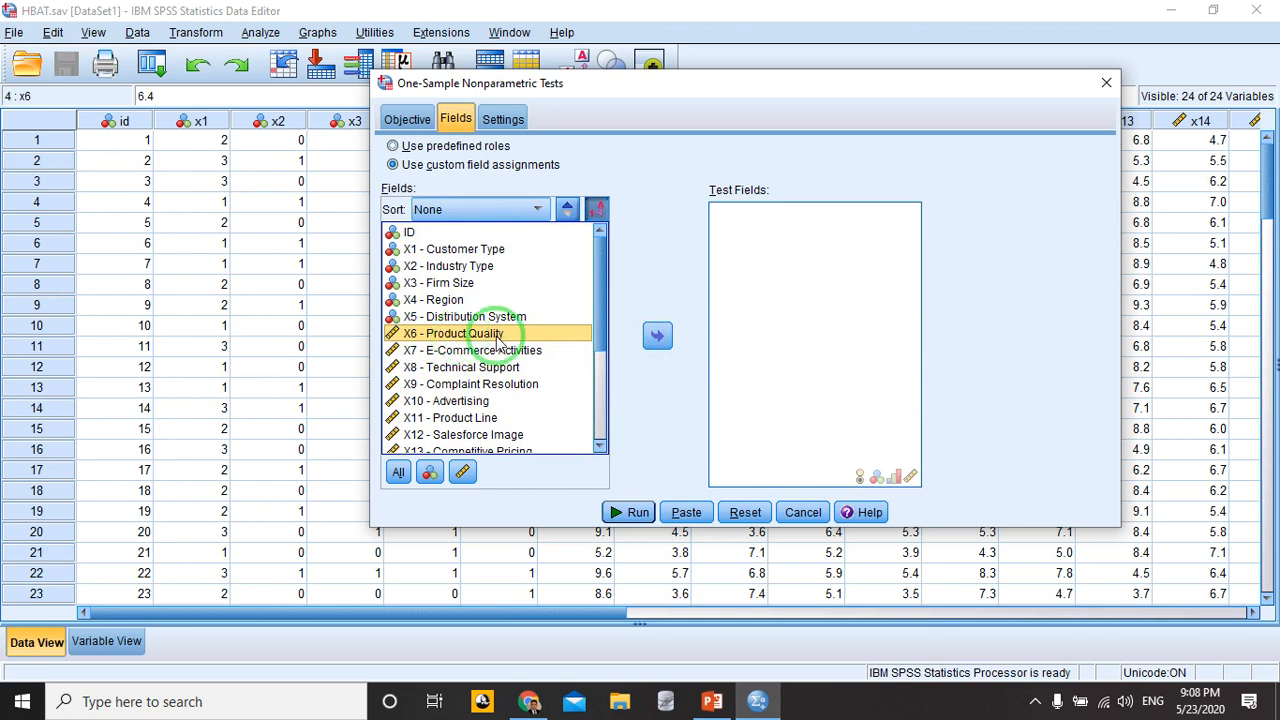
{"action": "left_click", "coordinate": [657, 336]}
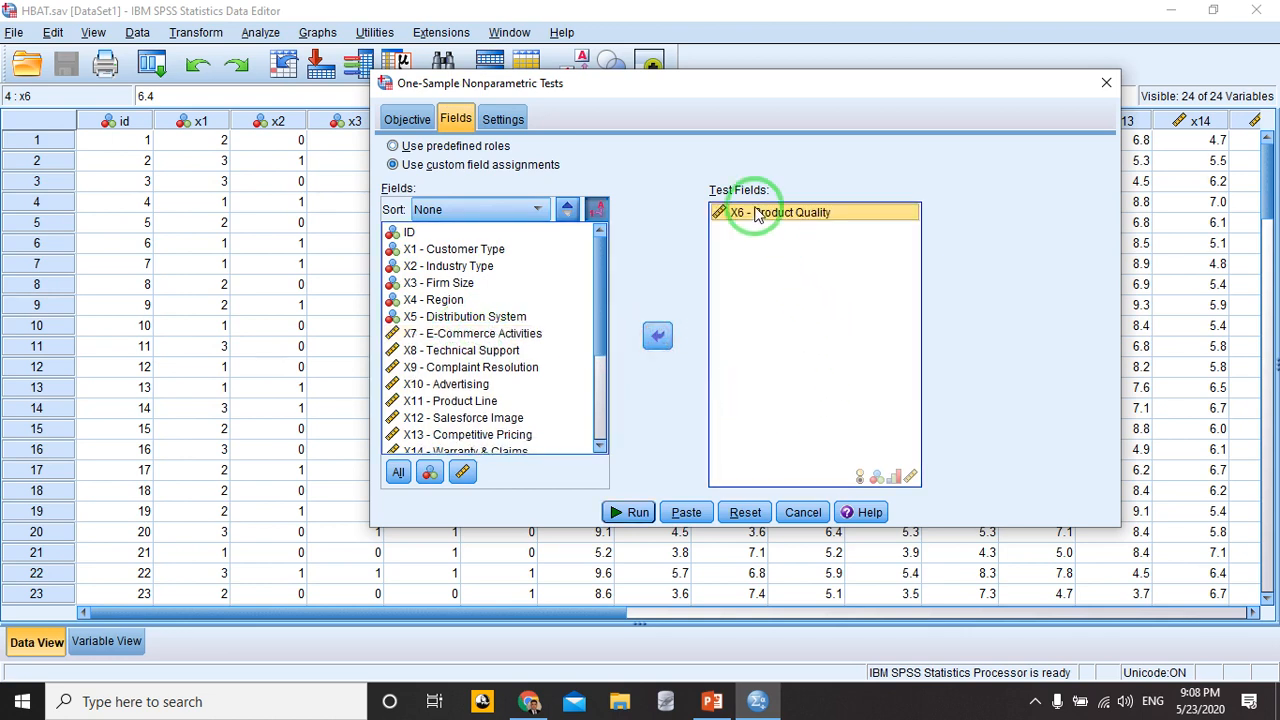
- Customize the tests to compare the median using the Wilcoxon signed-rank test with a hypothesized median of 9, and run the analysis
{"action": "left_click", "coordinate": [503, 121]}
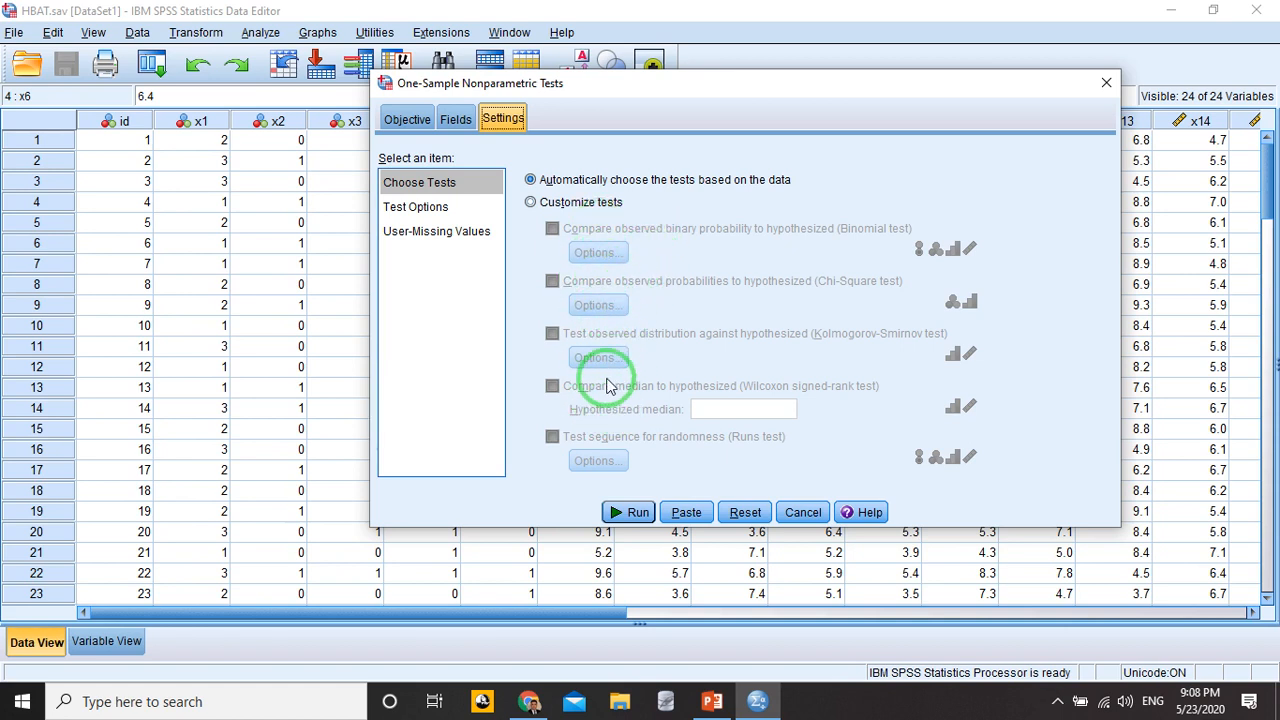
{"action": "left_click", "coordinate": [531, 202]}
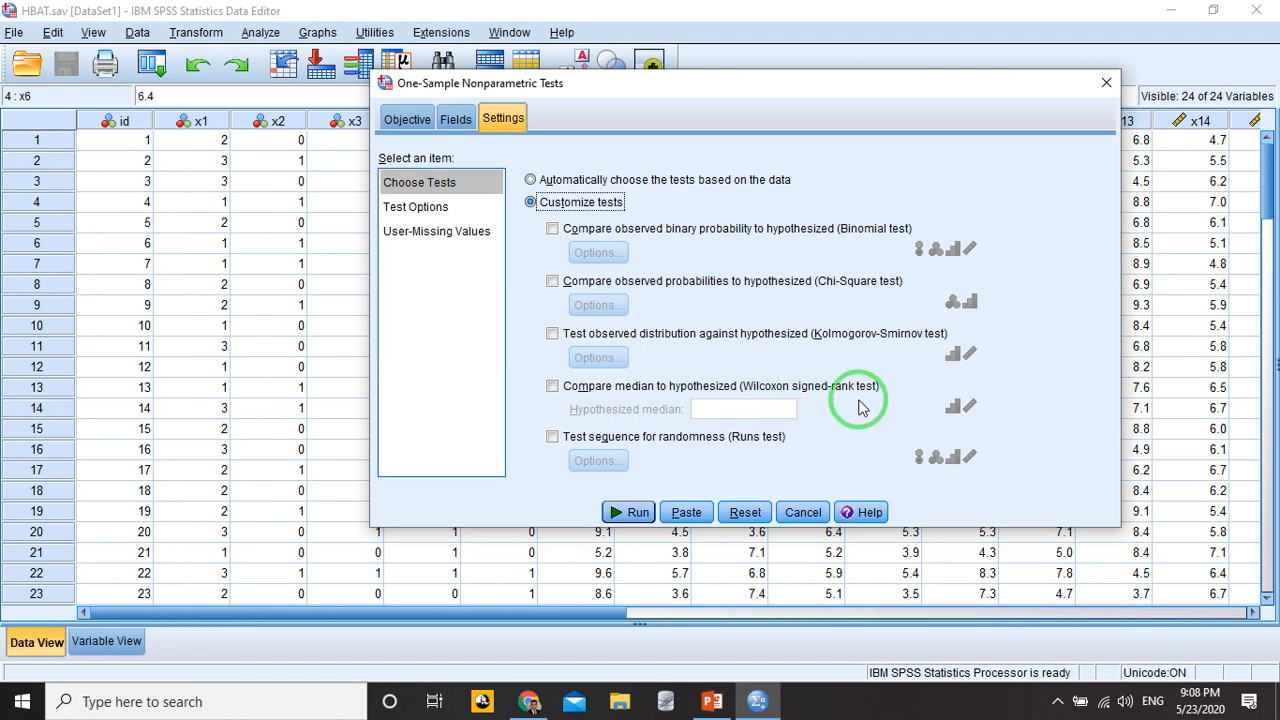
{"action": "left_click", "coordinate": [555, 389]}
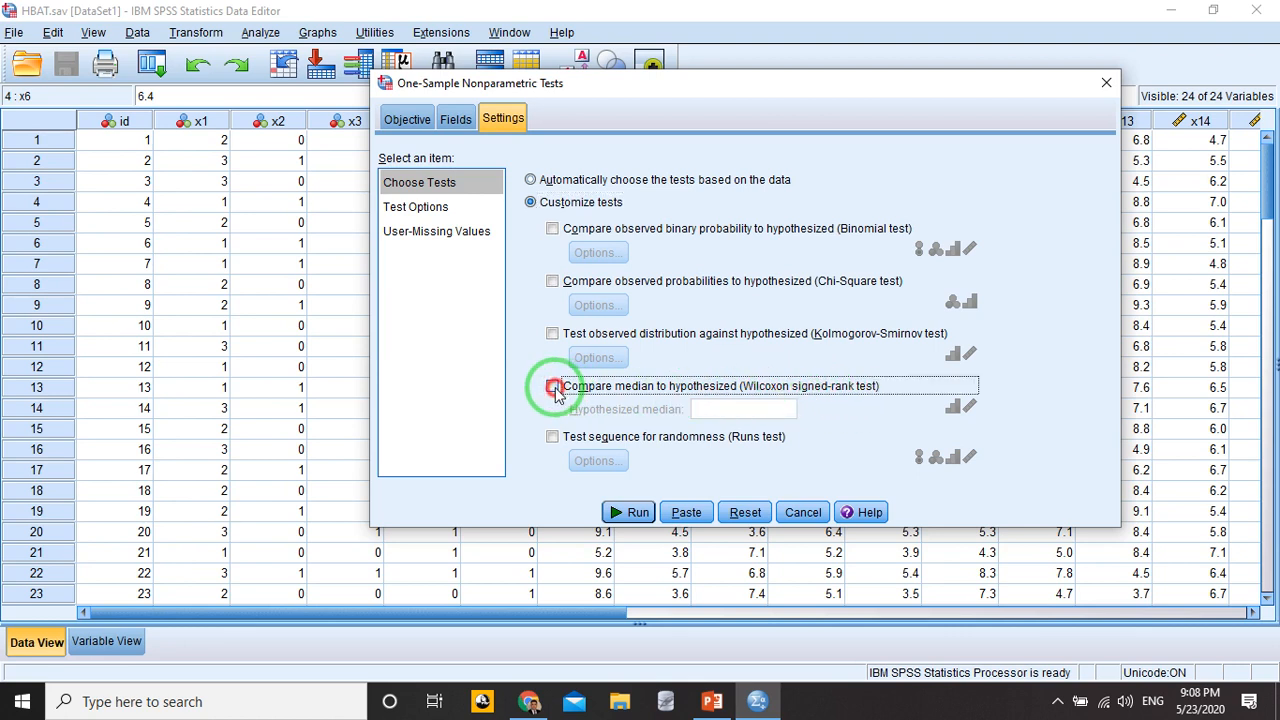
{"action": "left_click", "coordinate": [717, 408]}
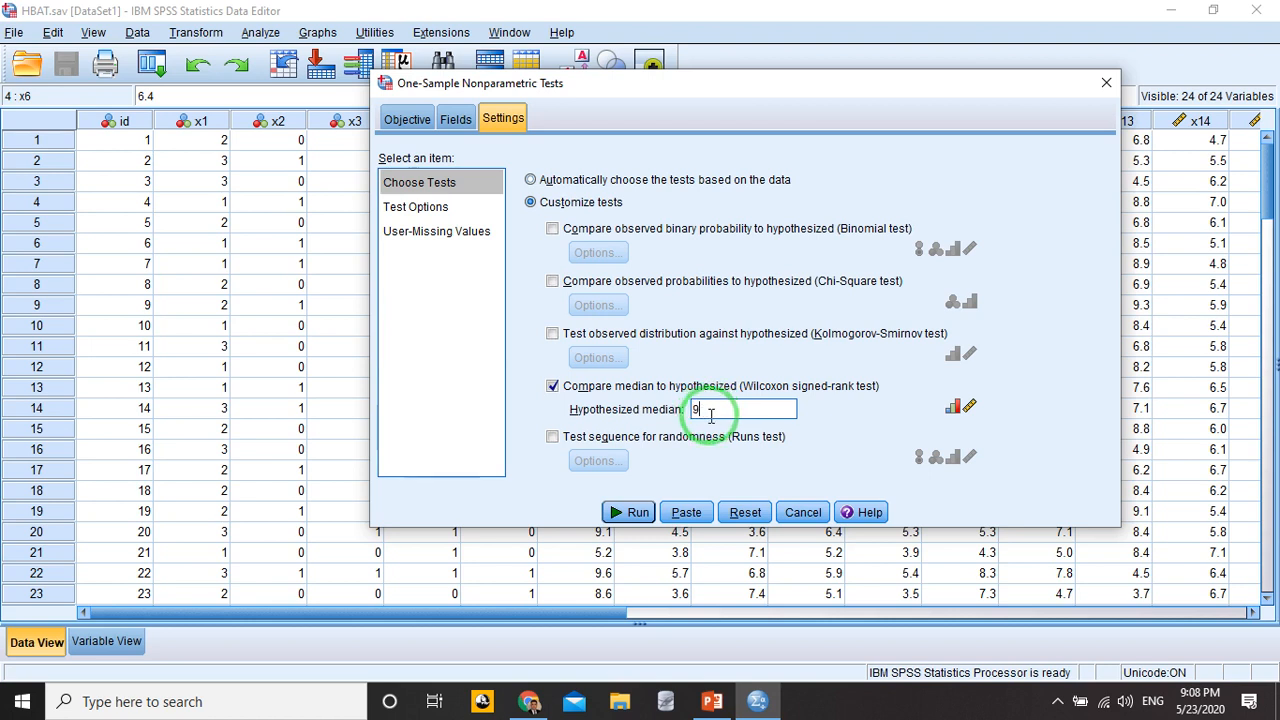
{"action": "left_click", "coordinate": [636, 512]}
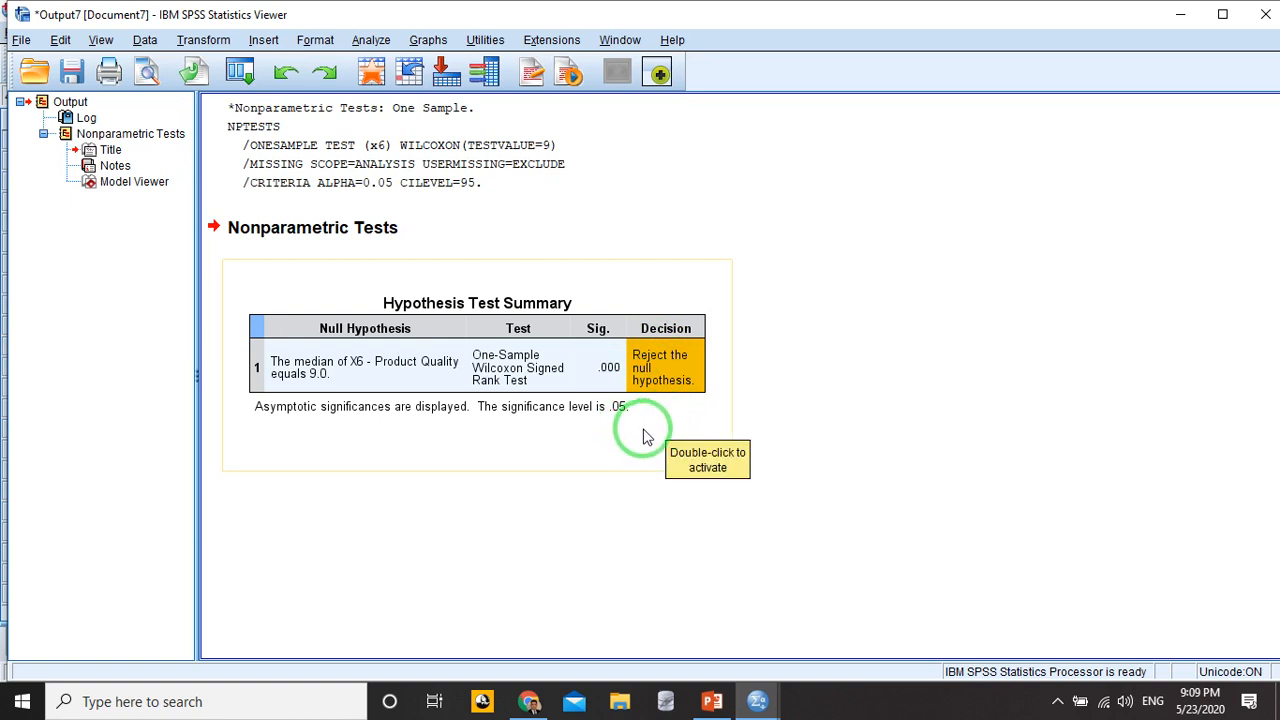
- Examine the detailed Wilcoxon signed-rank results in the Model Viewer and close the output without saving it
{"action": "left_click", "coordinate": [648, 384]}
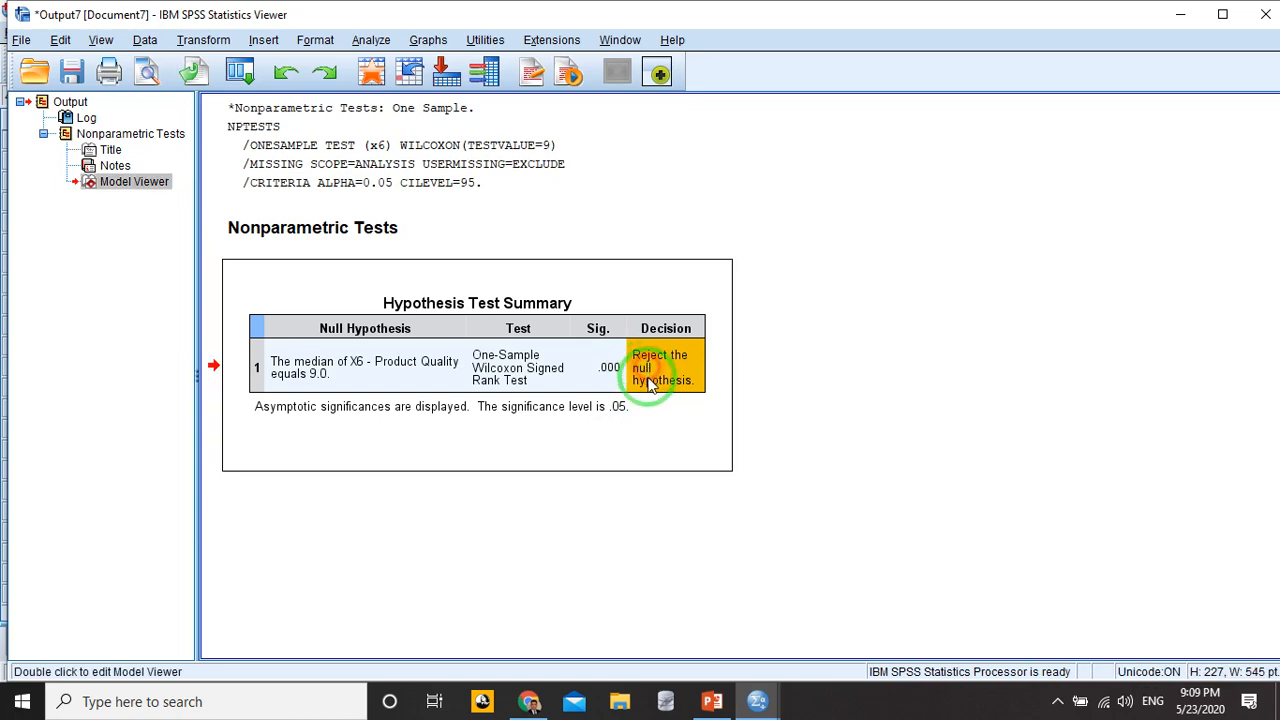
{"action": "double_click", "coordinate": [648, 384]}
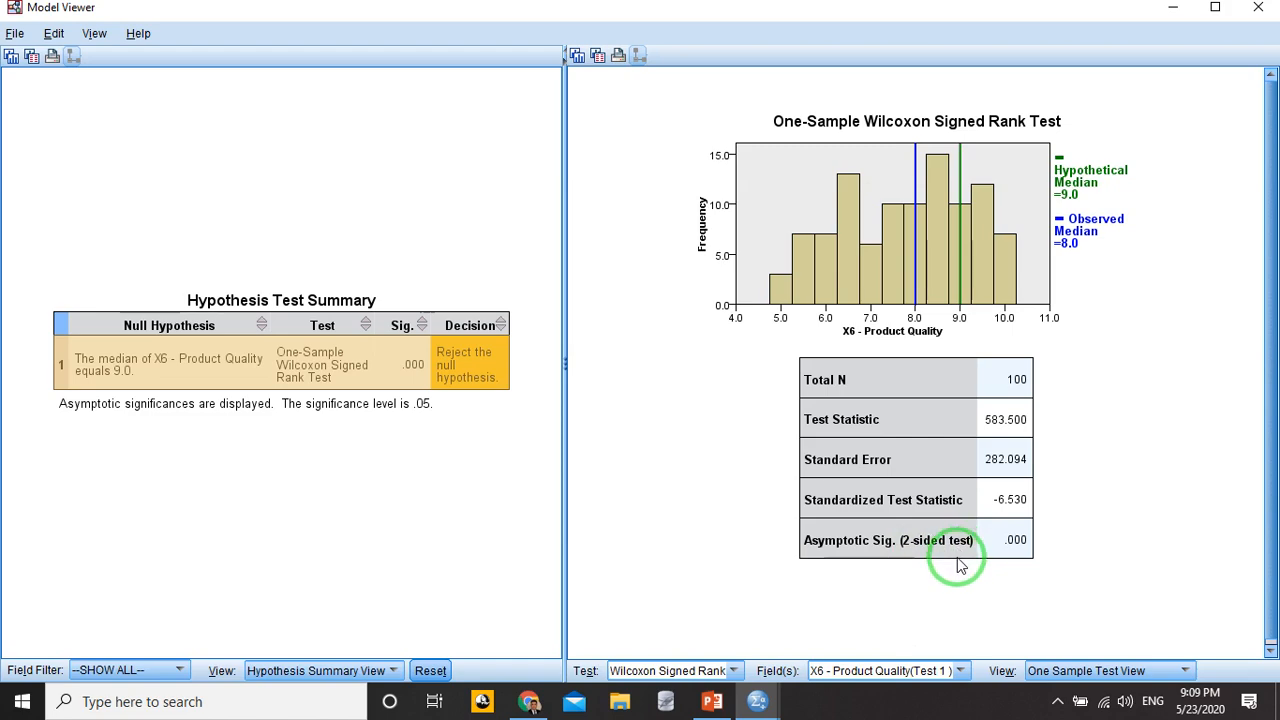
{"action": "left_click", "coordinate": [1259, 10]}
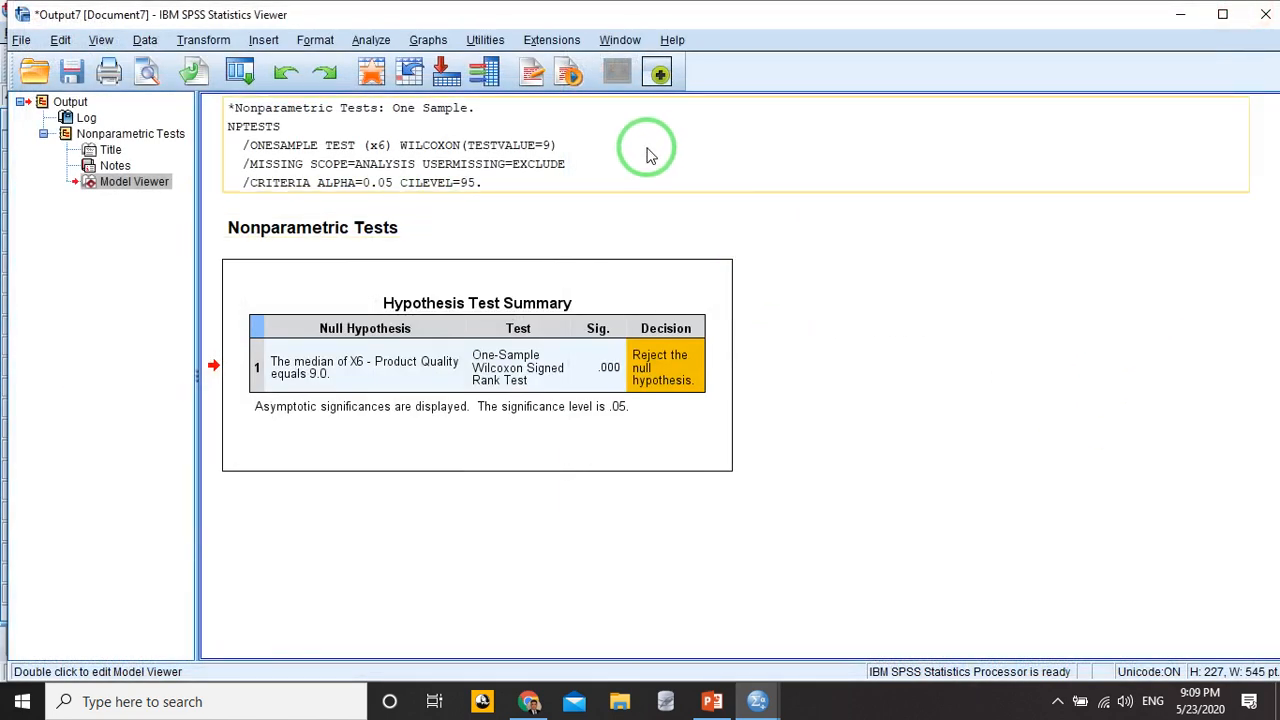
{"action": "left_click", "coordinate": [1265, 12]}
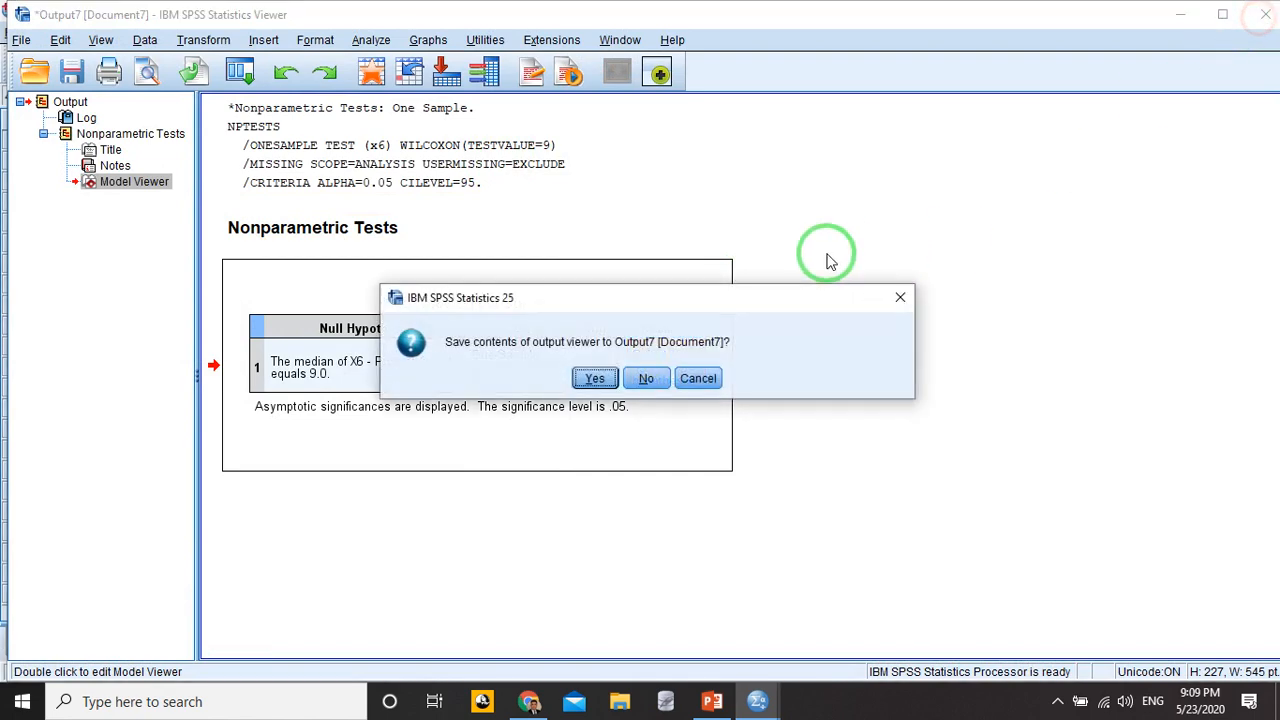
{"action": "left_click", "coordinate": [645, 380]}
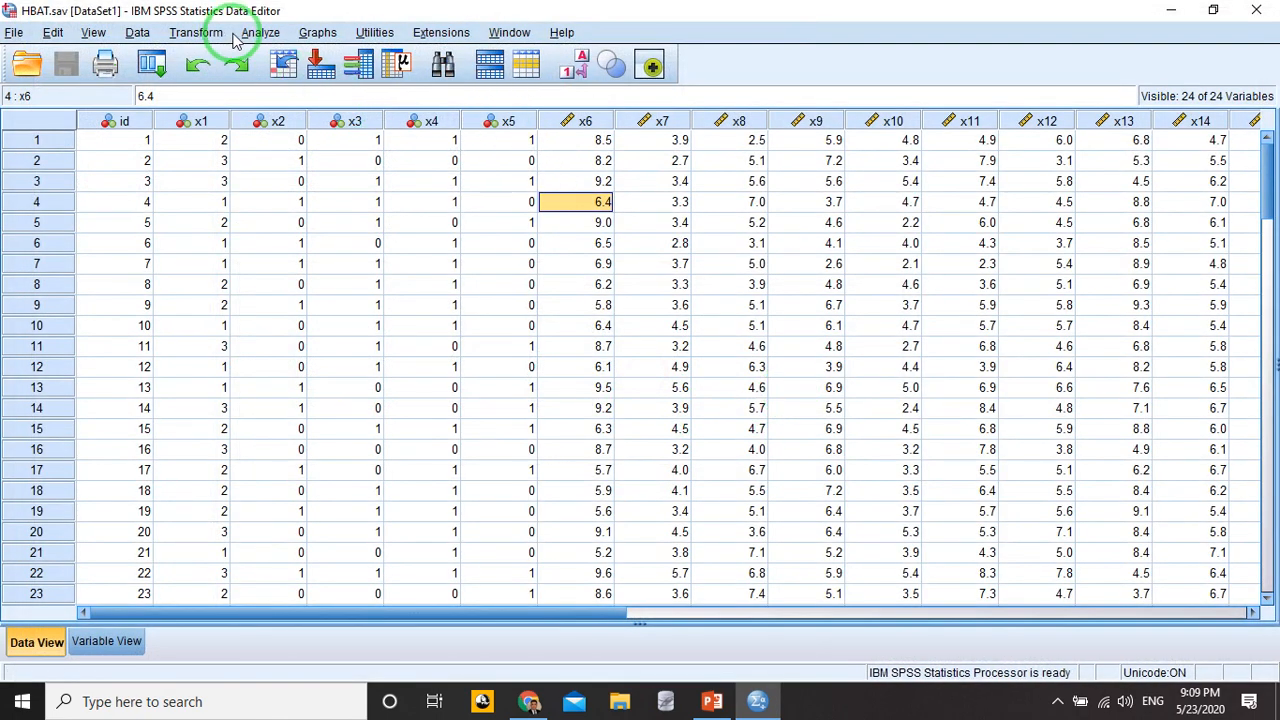
- Set up an independent-samples nonparametric test with X6 - Product Quality as the test field and X4 - Region as the grouping variable
{"action": "left_click", "coordinate": [250, 34]}
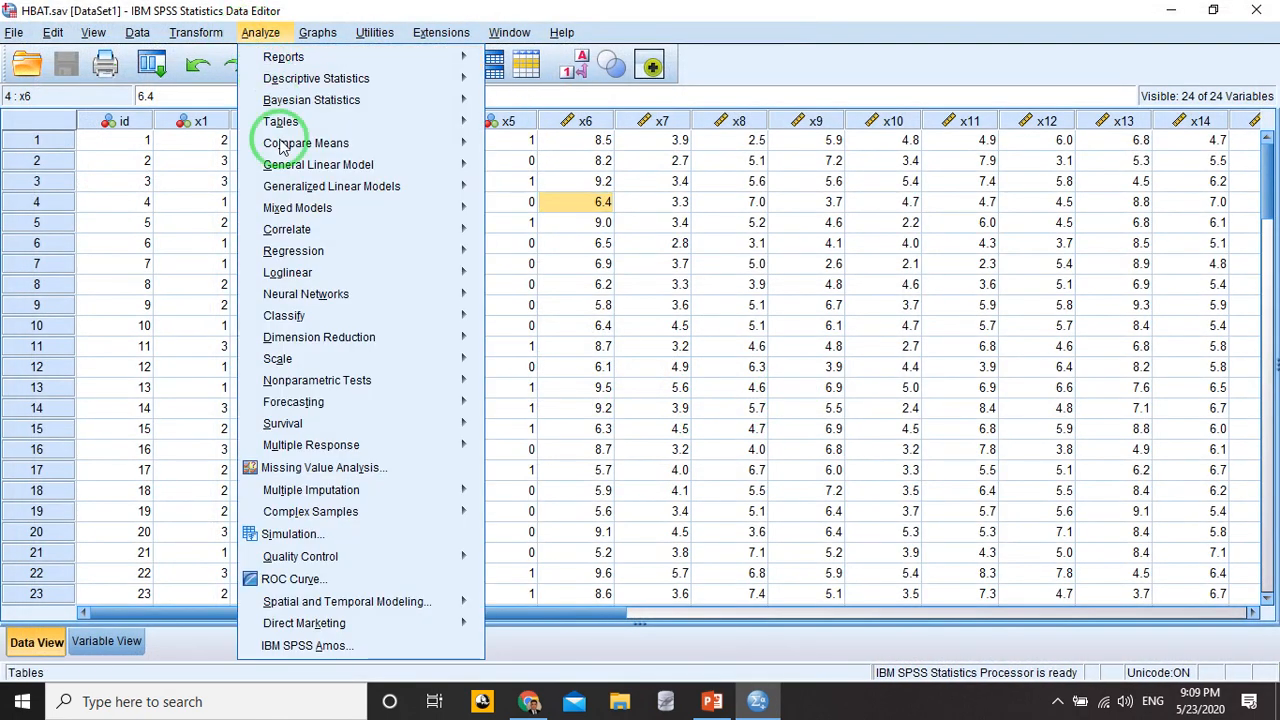
{"action": "left_click", "coordinate": [350, 445]}
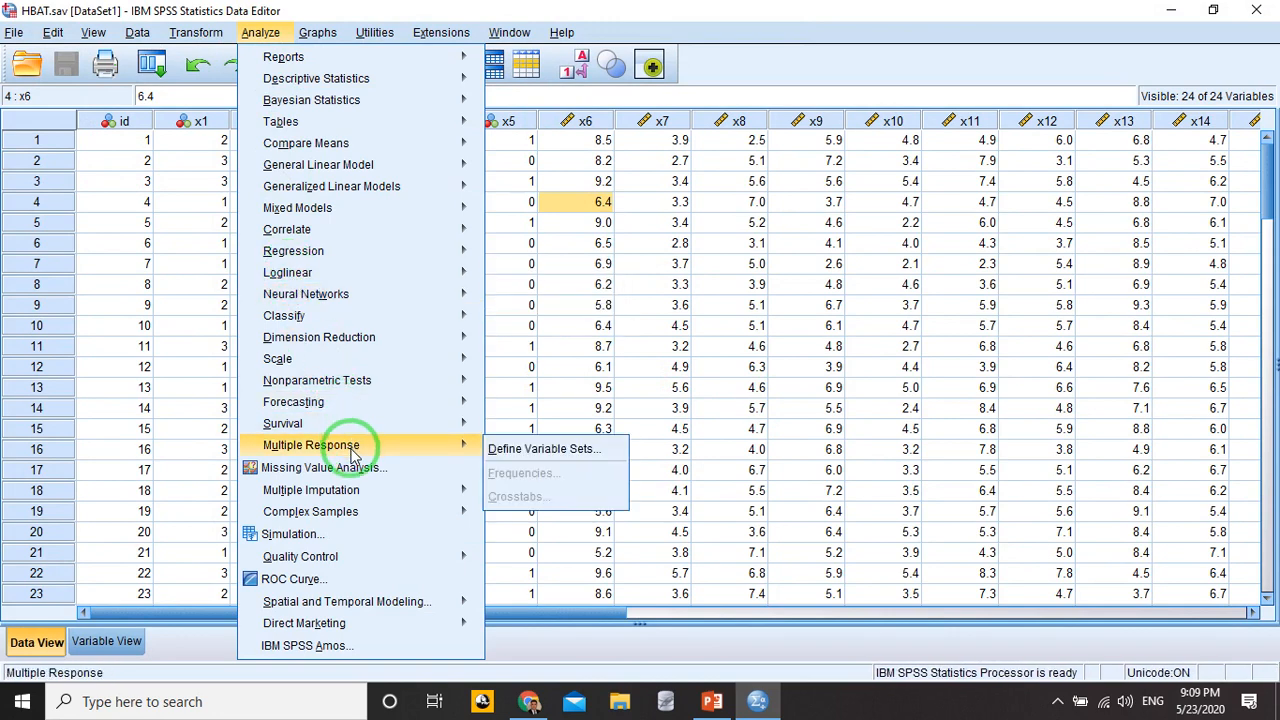
{"action": "mouse_move", "coordinate": [367, 513]}
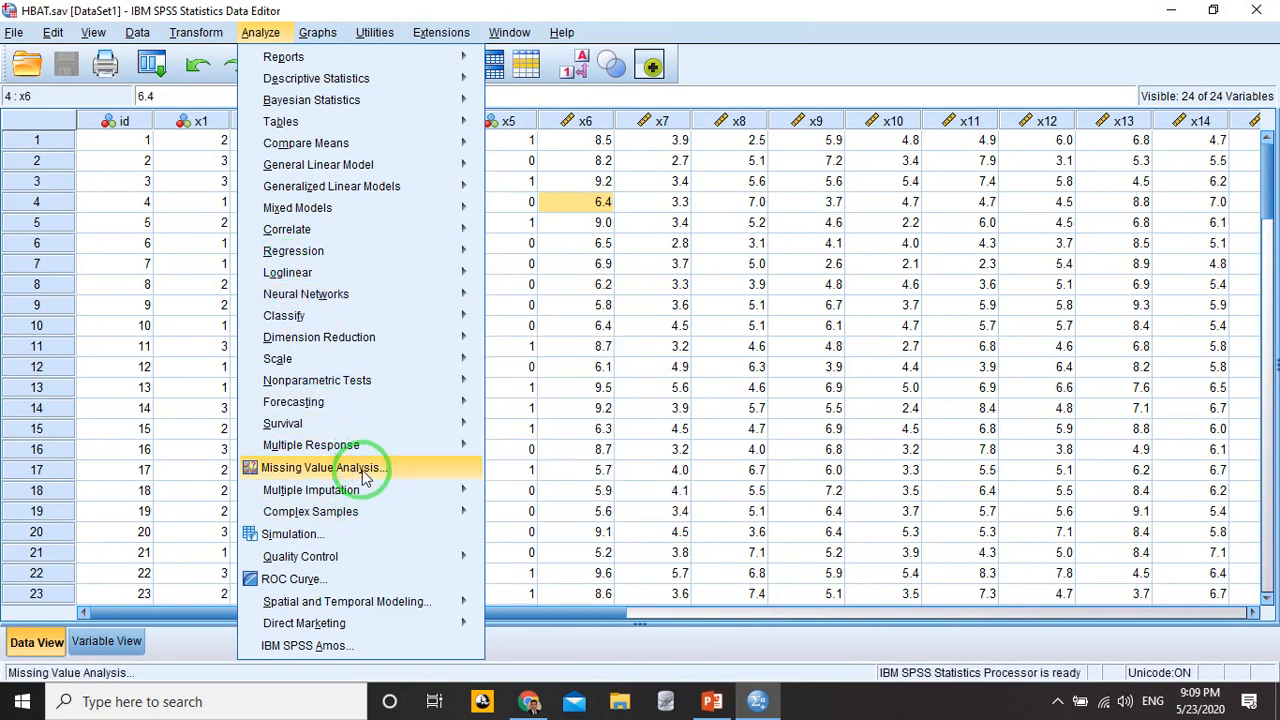
{"action": "mouse_move", "coordinate": [390, 381]}
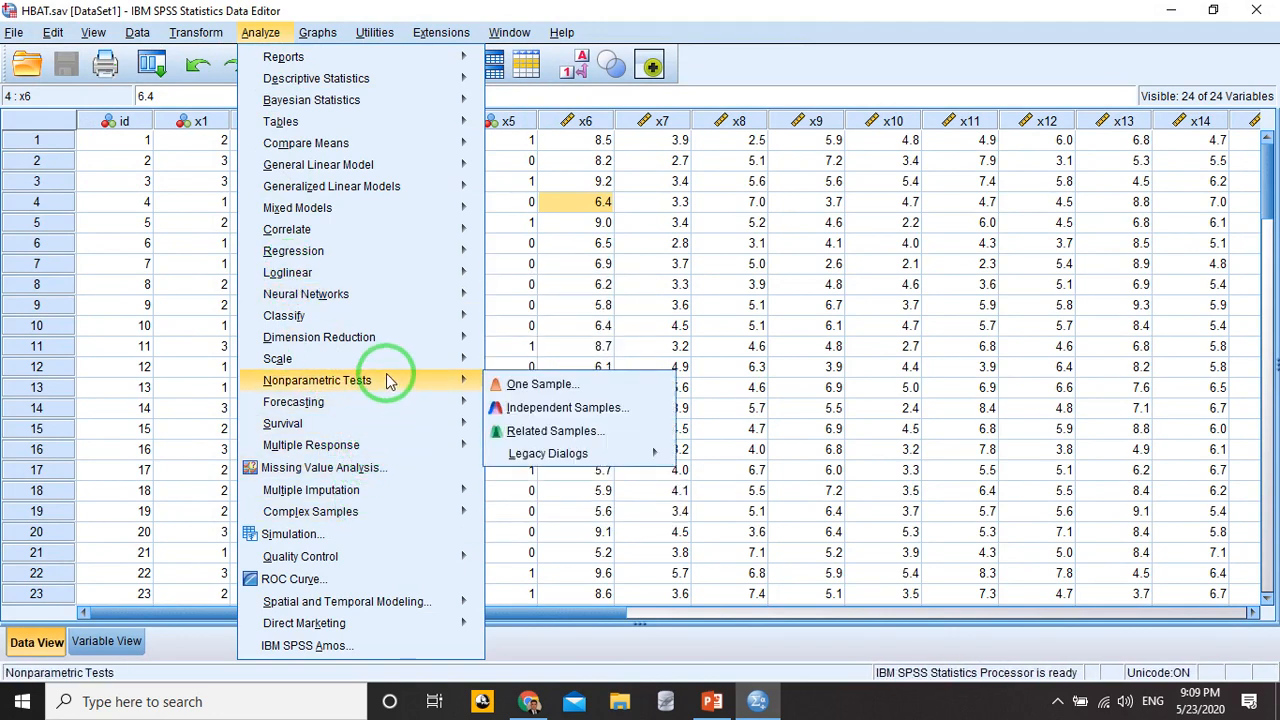
{"action": "left_click", "coordinate": [568, 407]}
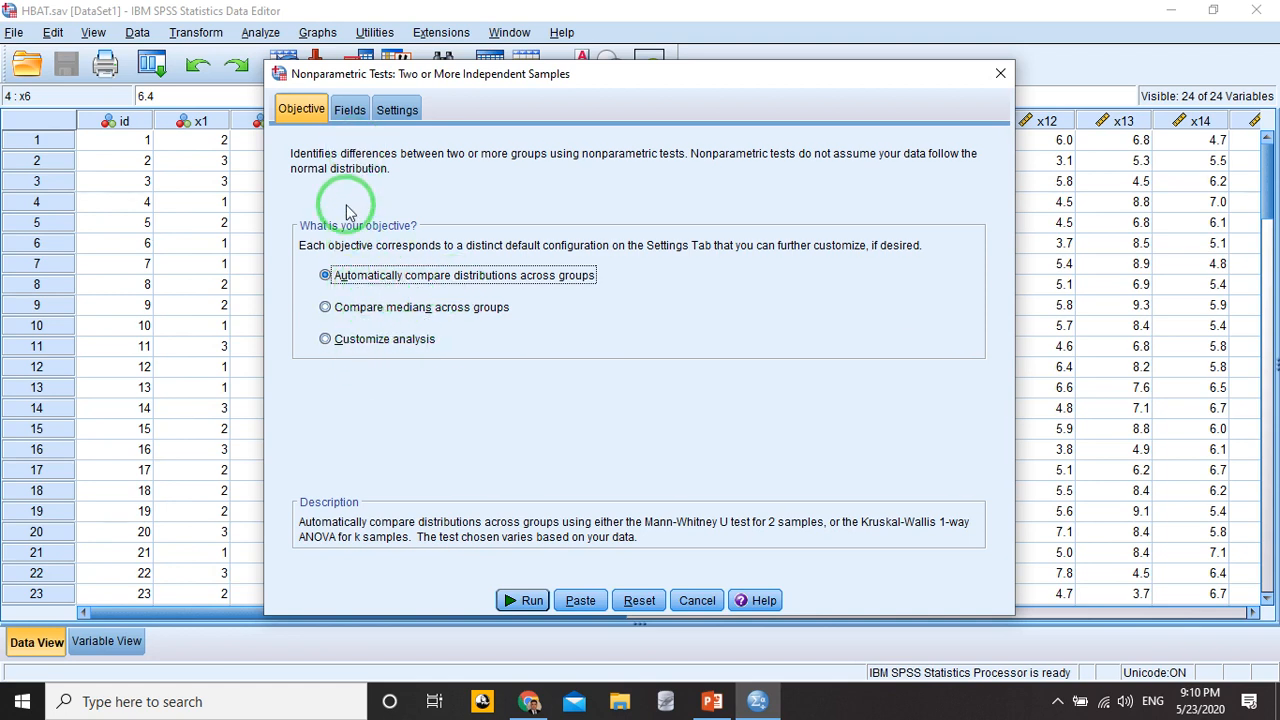
{"action": "left_click", "coordinate": [350, 112]}
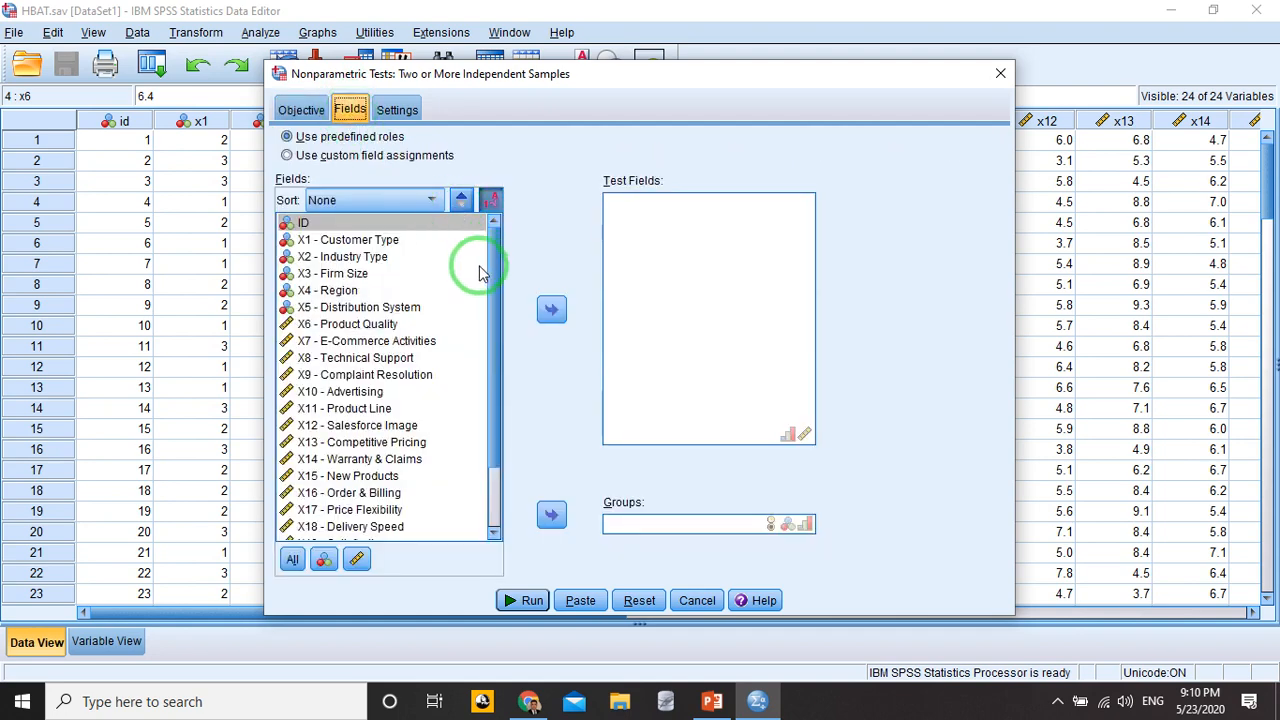
{"action": "left_click", "coordinate": [350, 324]}
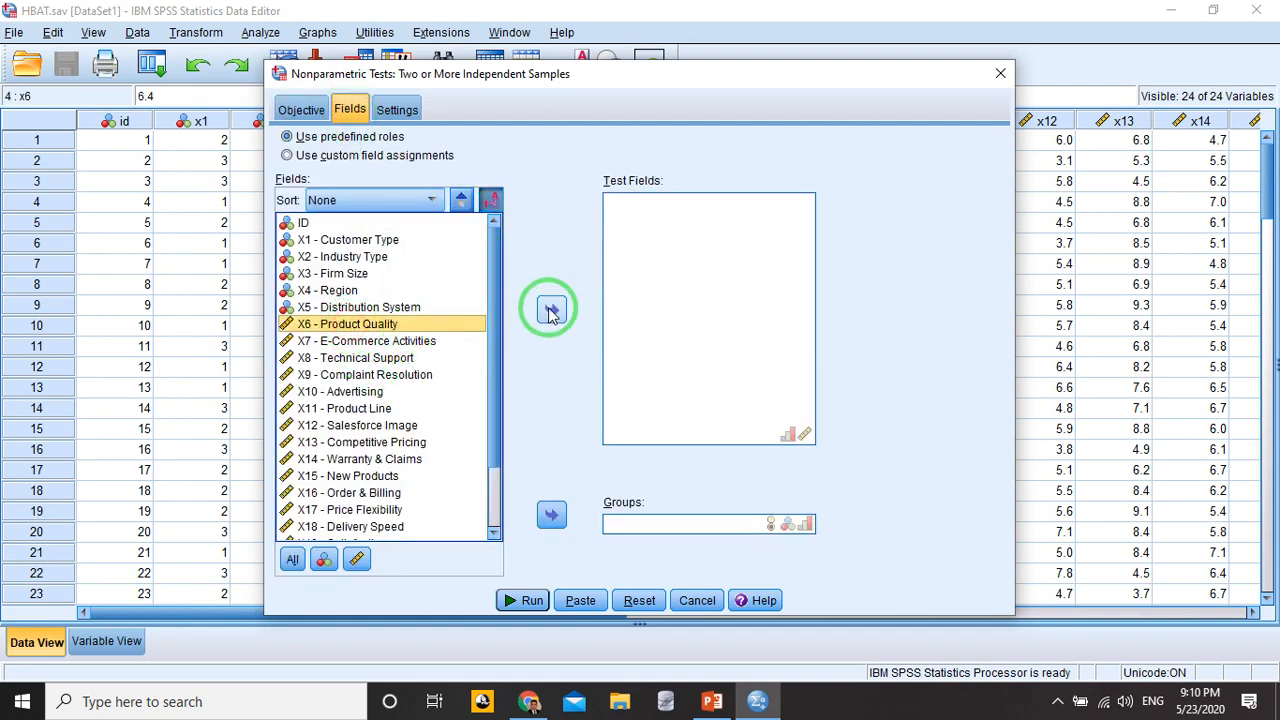
{"action": "left_click", "coordinate": [551, 309]}
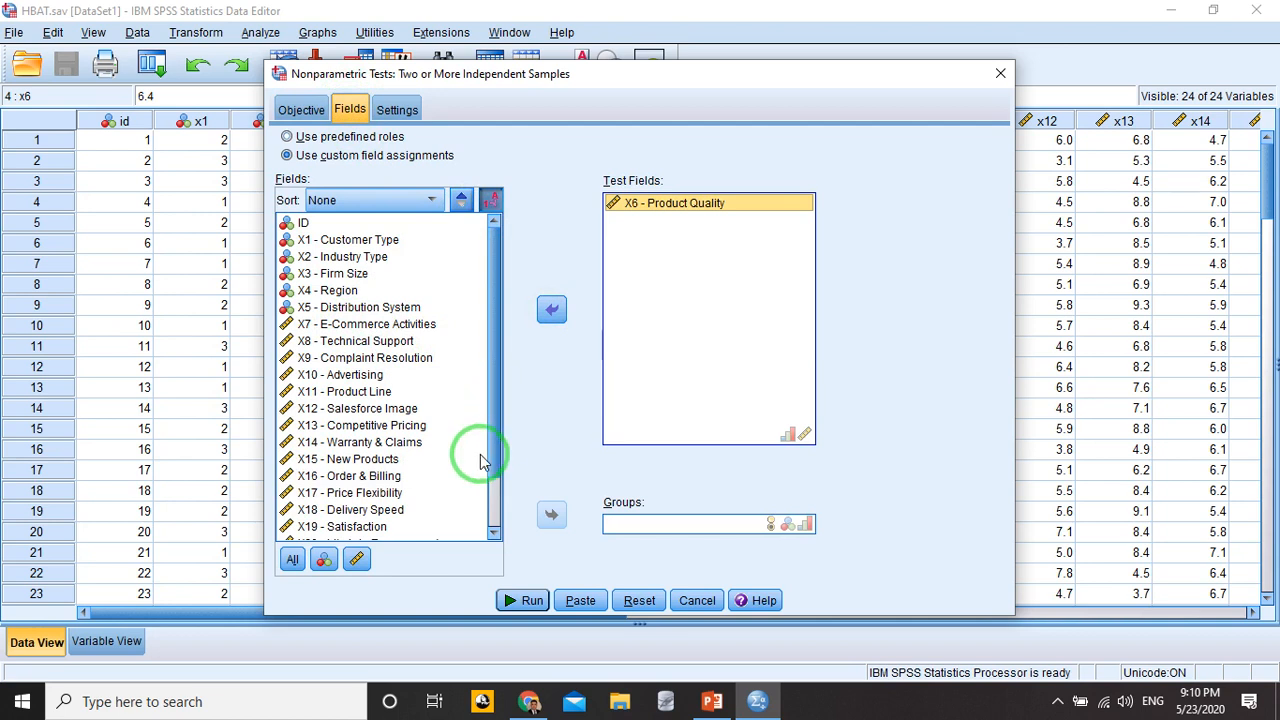
{"action": "left_click_drag", "start_coordinate": [498, 440], "coordinate": [492, 410]}
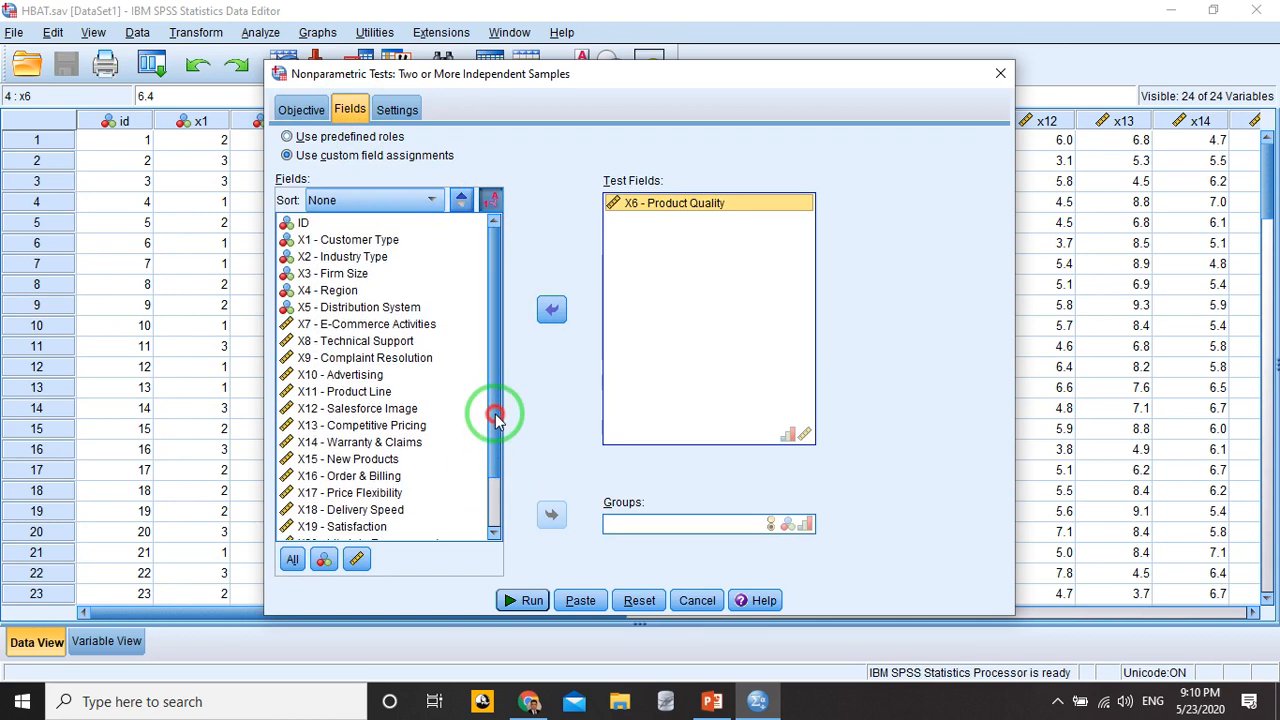
{"action": "left_click", "coordinate": [342, 288]}
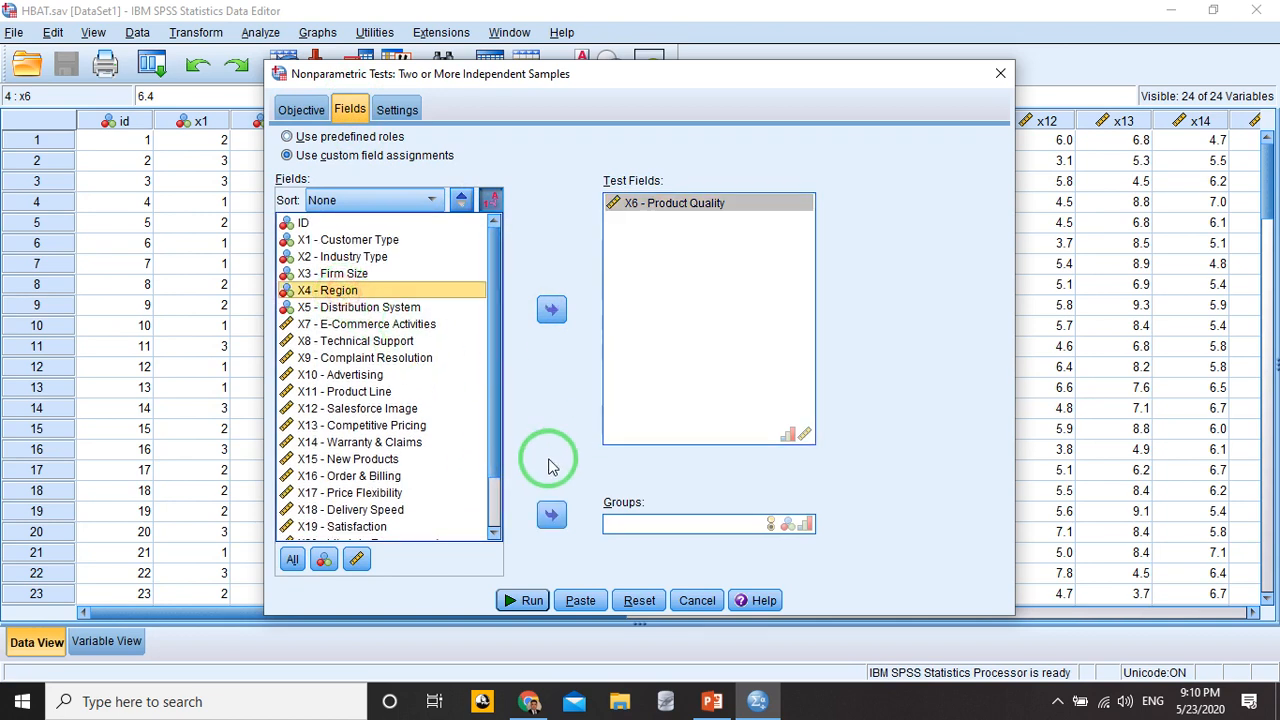
{"action": "left_click", "coordinate": [551, 514]}
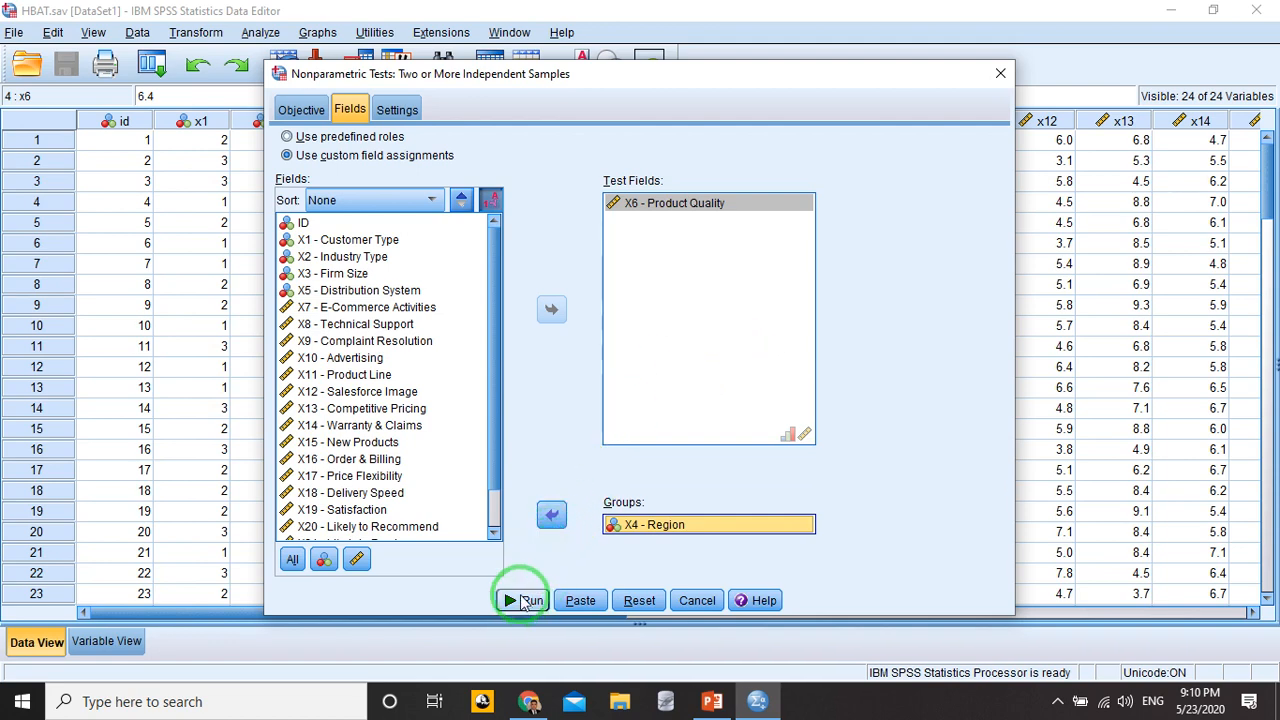
- Customize the independent-samples tests to use only the Mann-Whitney U test for two samples and run the analysis
{"action": "left_click", "coordinate": [395, 109]}
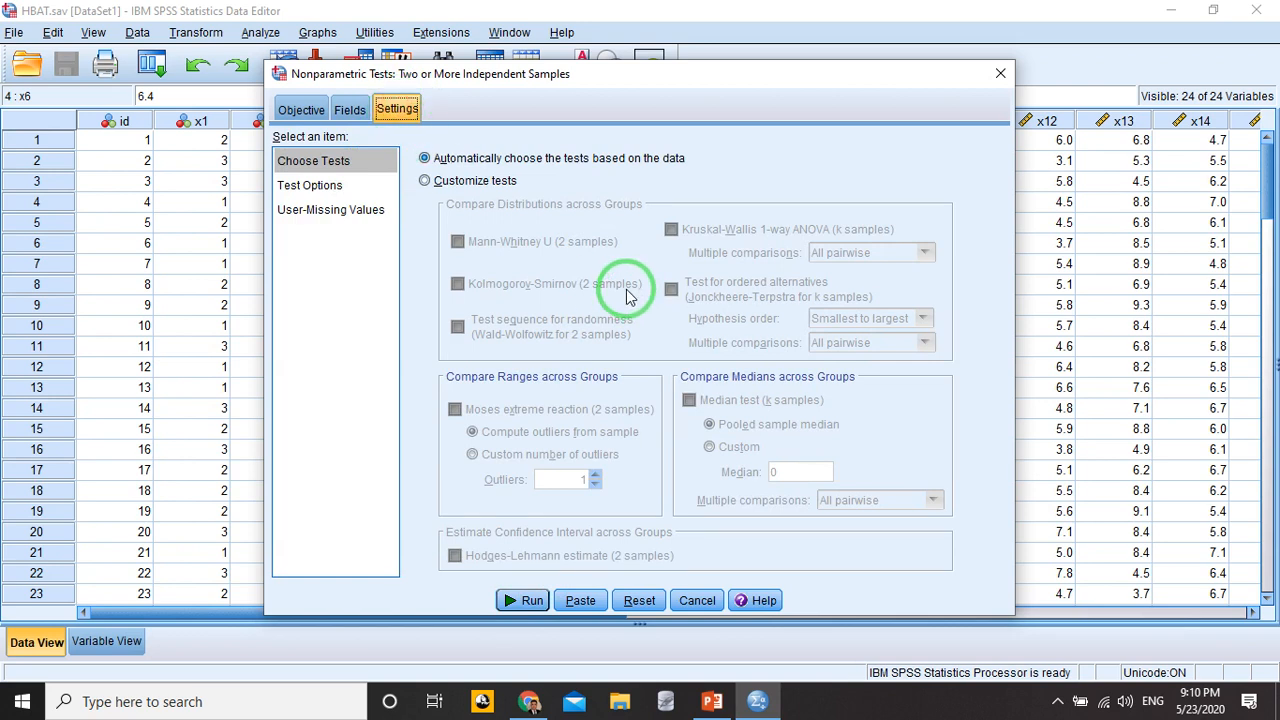
{"action": "left_click", "coordinate": [427, 184]}
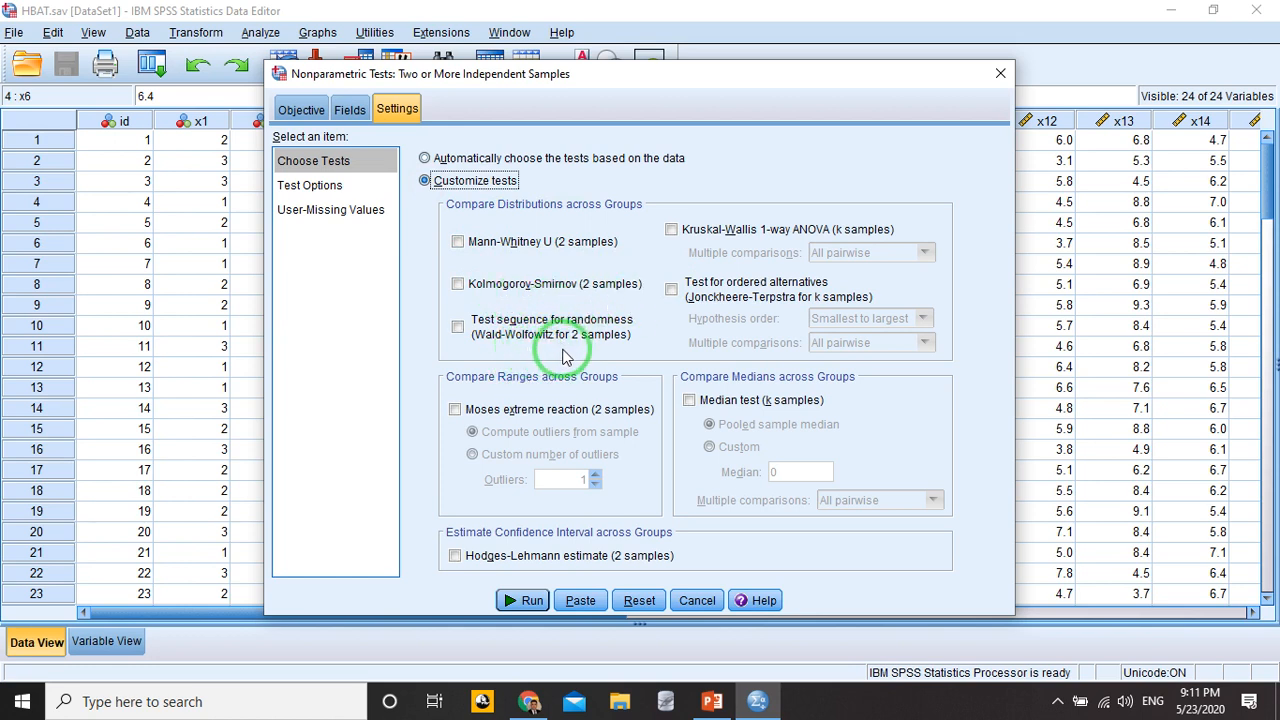
{"action": "left_click", "coordinate": [458, 244]}
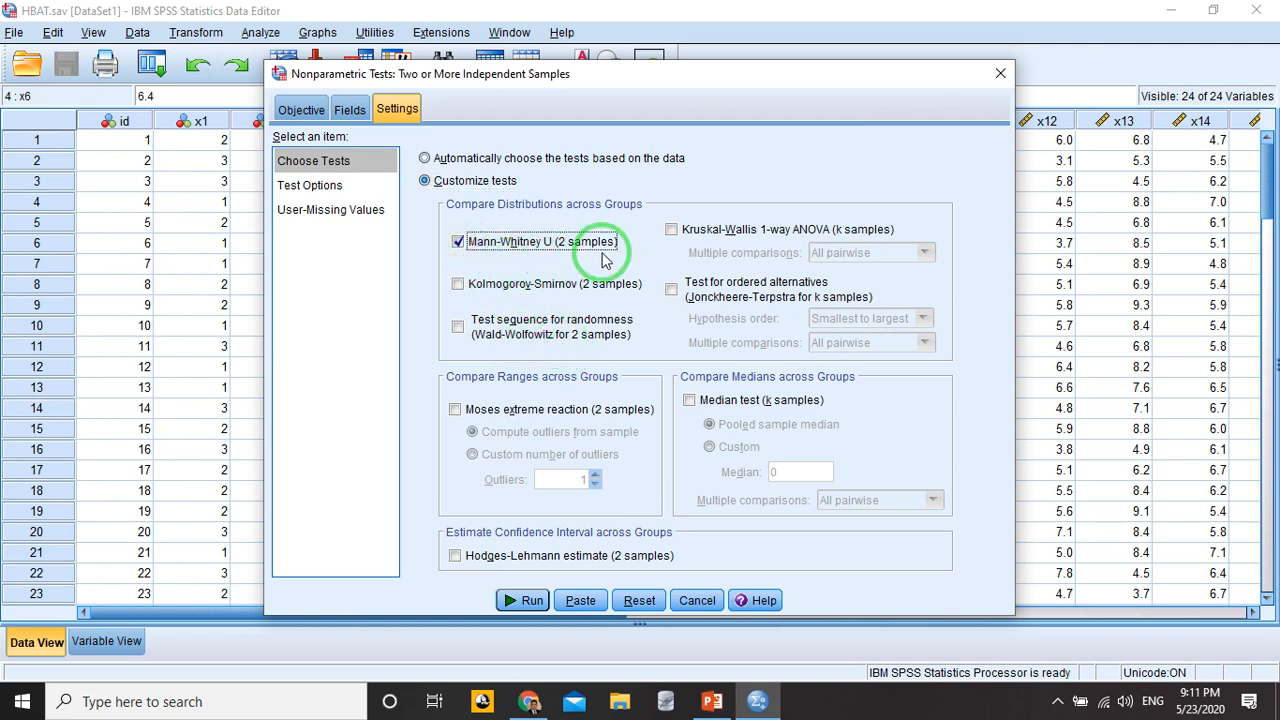
{"action": "left_click", "coordinate": [528, 600]}
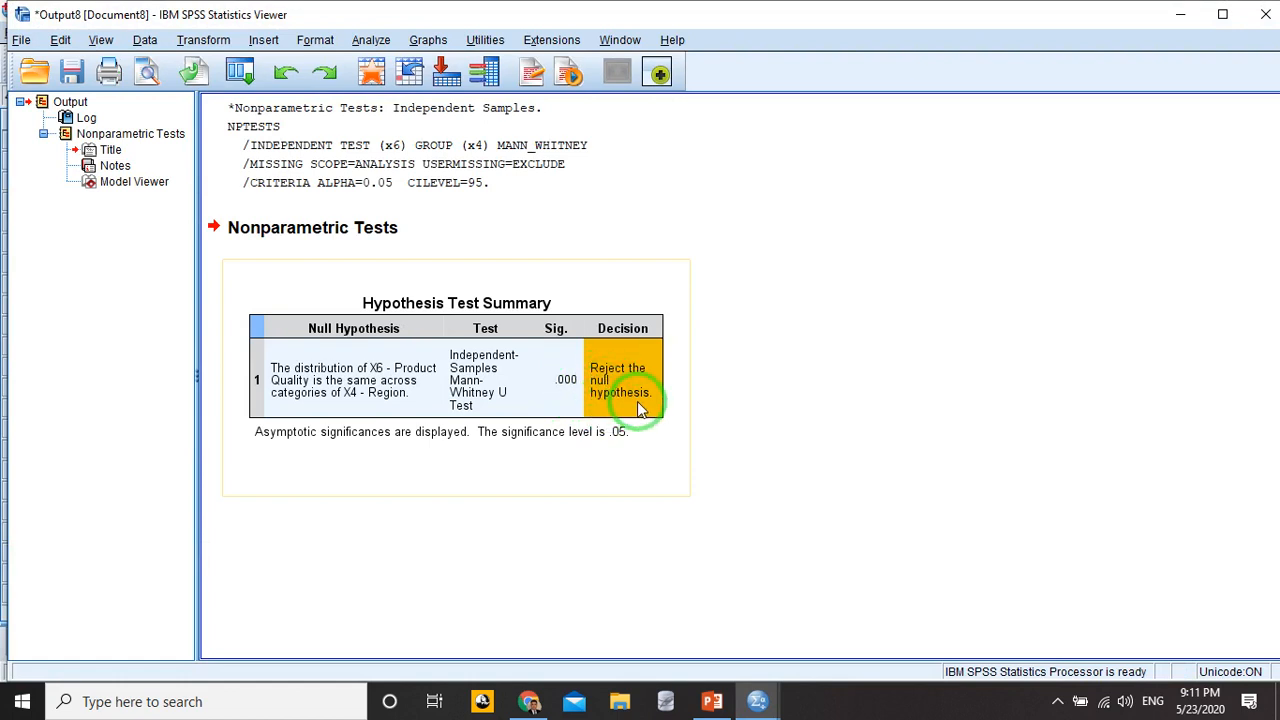
- Examine the detailed Mann-Whitney U results in the Model Viewer and close the output without saving it
{"action": "left_click", "coordinate": [567, 400]}
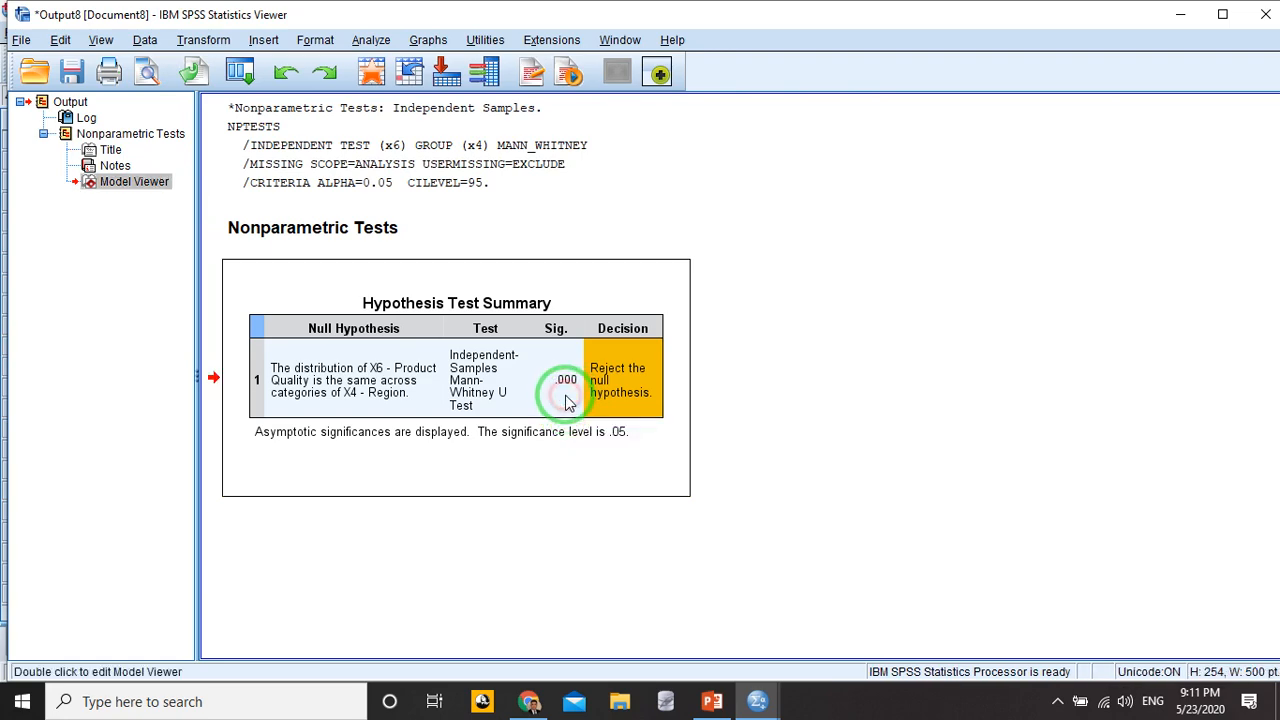
{"action": "double_click", "coordinate": [567, 400]}
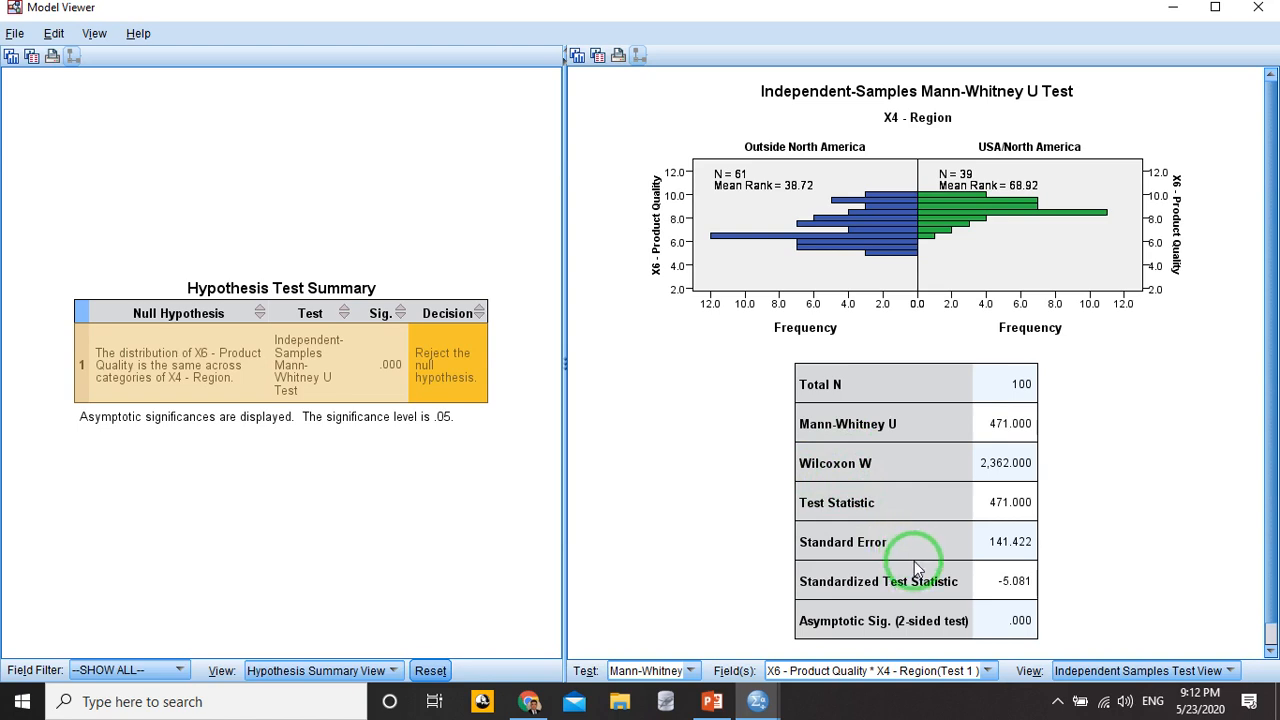
{"action": "left_click", "coordinate": [1258, 8]}
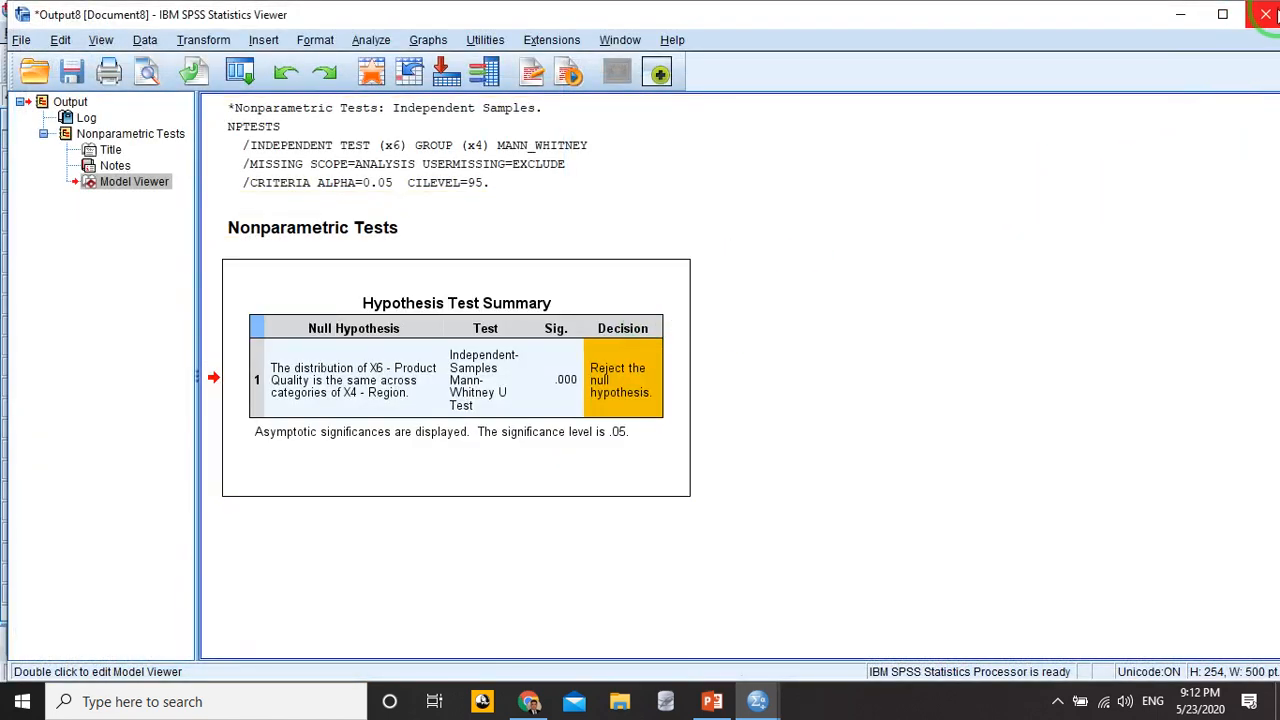
{"action": "left_click", "coordinate": [1265, 14]}
{"action": "left_click", "coordinate": [651, 375]}
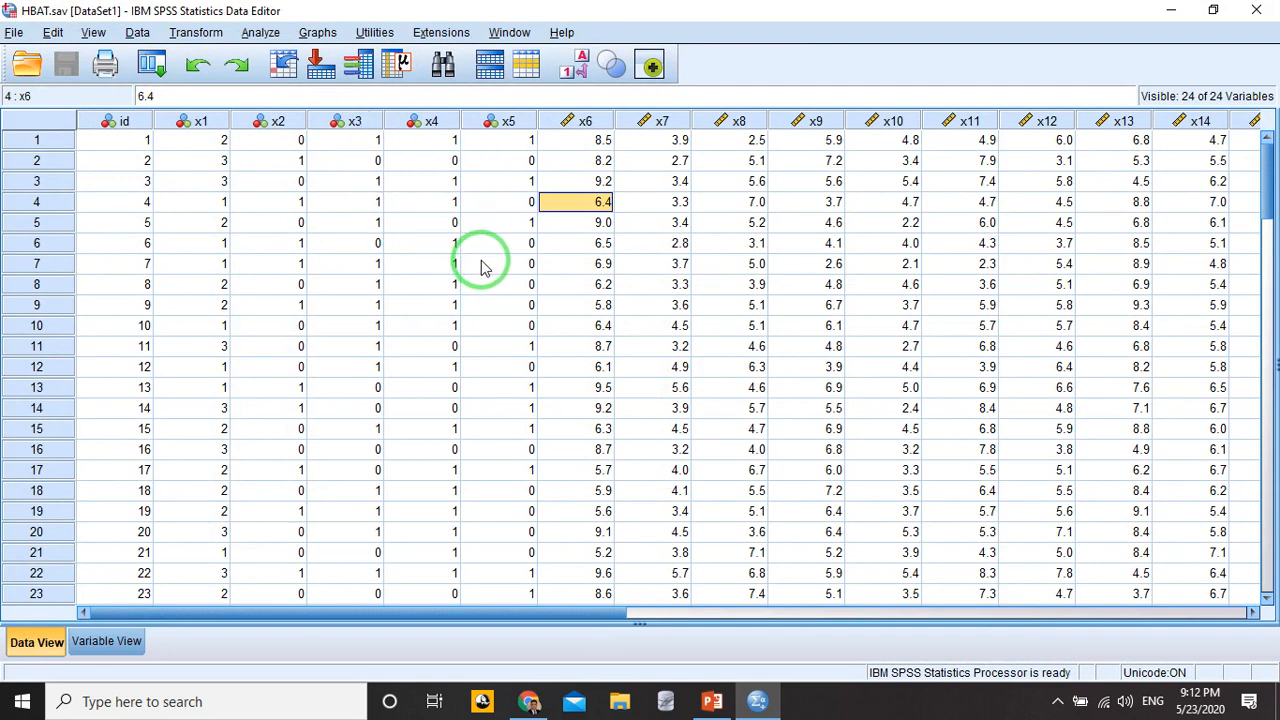
- Set up another independent-samples nonparametric test, replacing Mann-Whitney U with Kruskal-Wallis 1-way ANOVA using all pairwise comparisons
{"action": "left_click", "coordinate": [260, 33]}
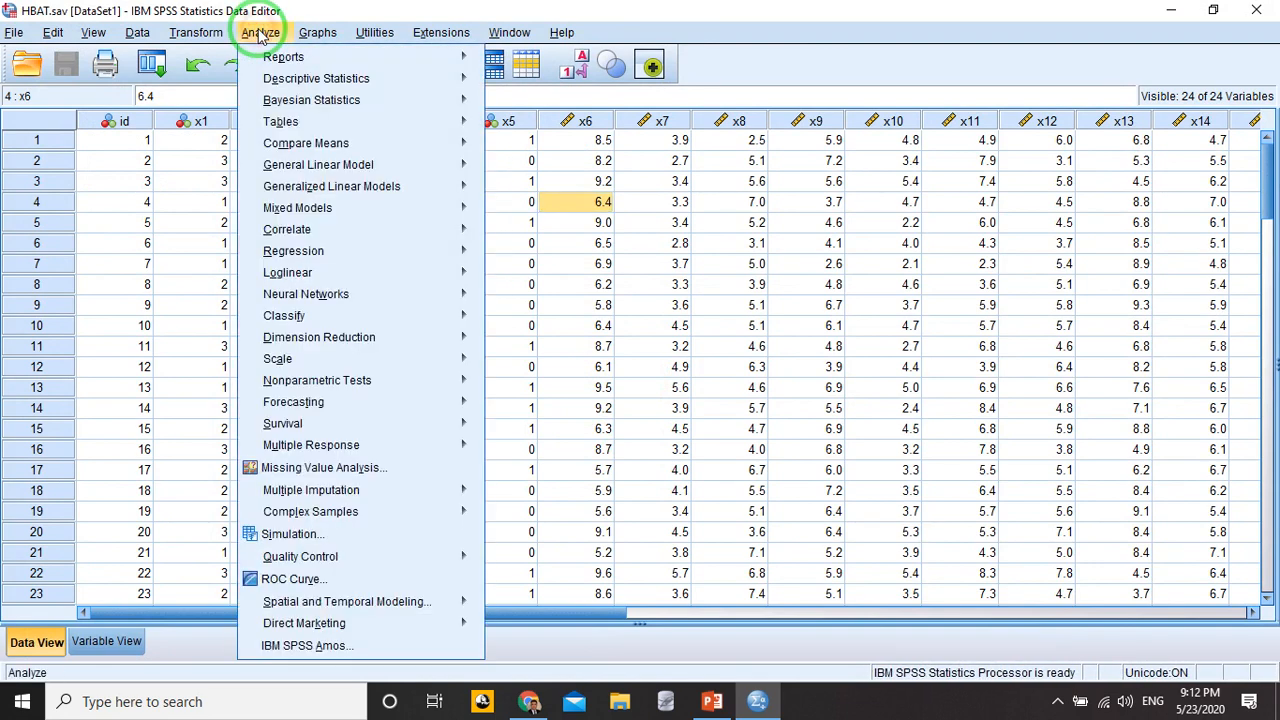
{"action": "mouse_move", "coordinate": [307, 110]}
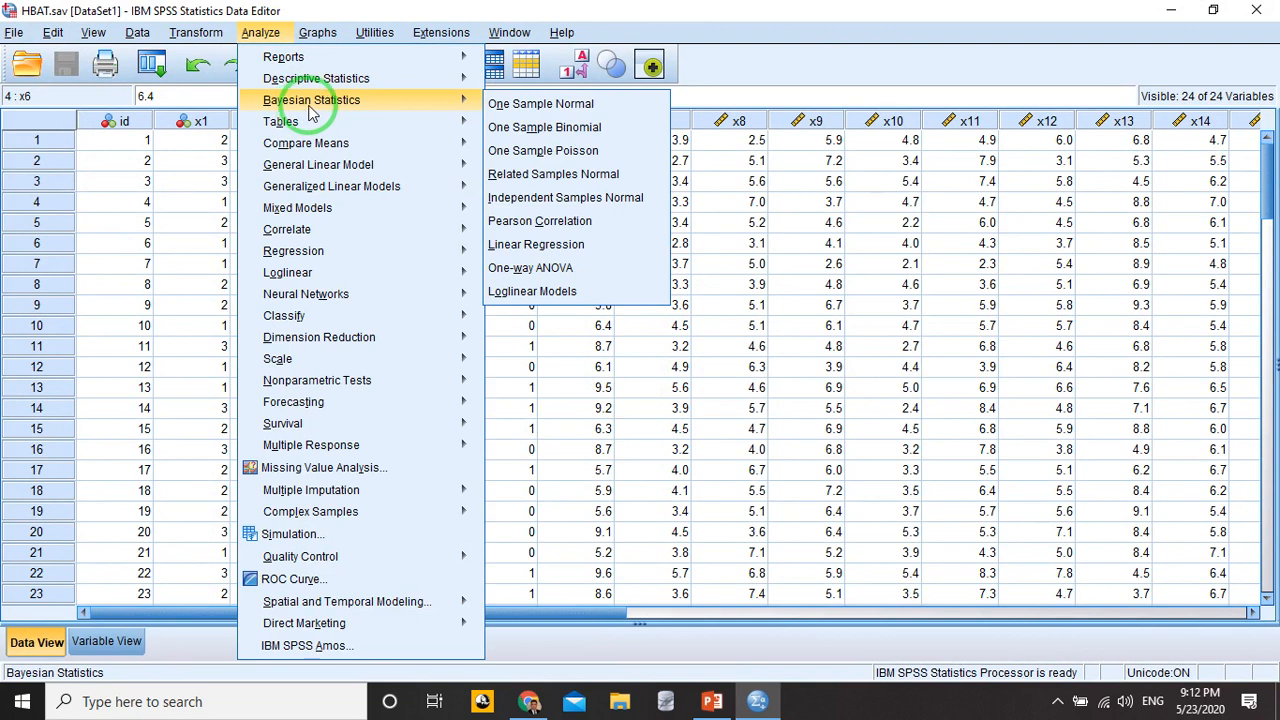
{"action": "mouse_move", "coordinate": [331, 386]}
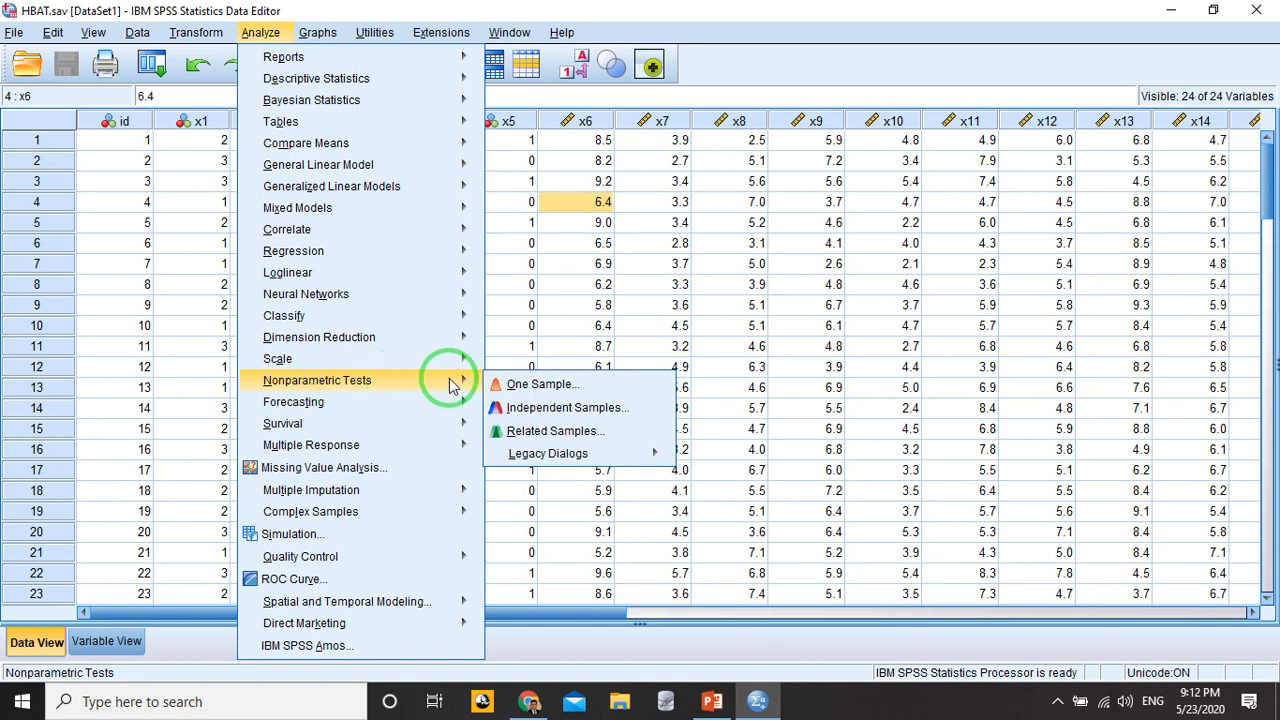
{"action": "left_click", "coordinate": [545, 408]}
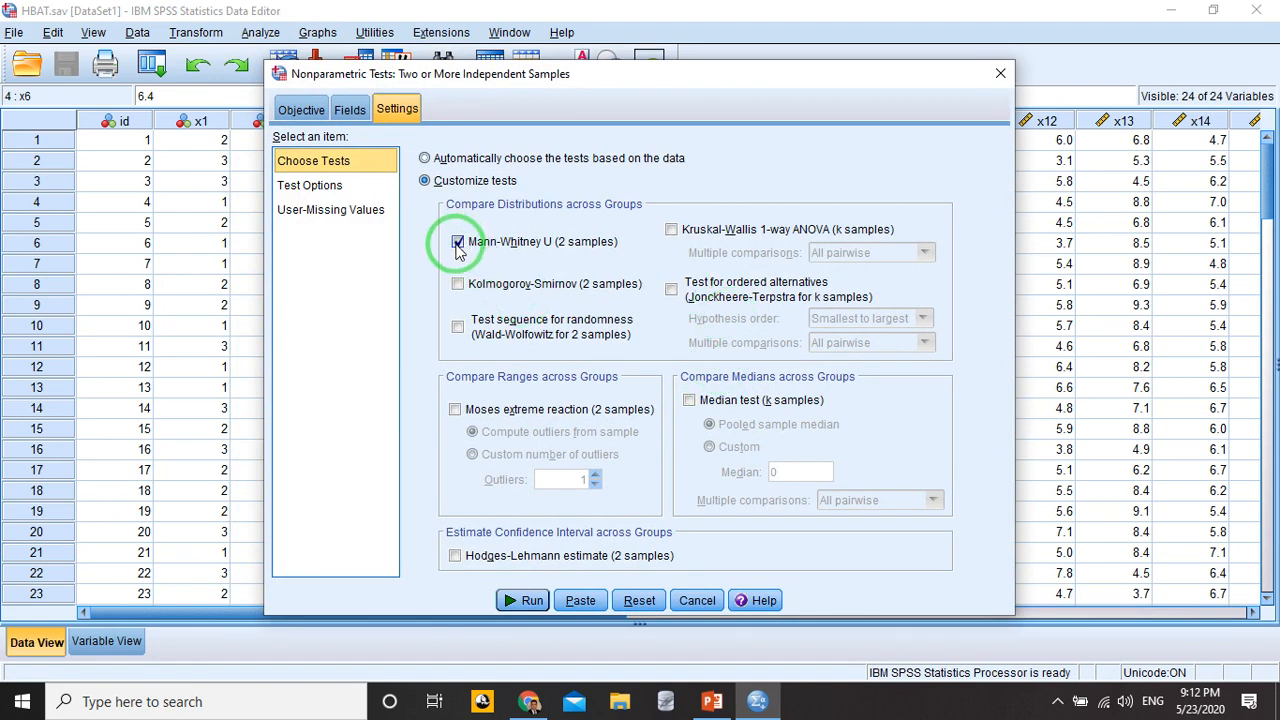
{"action": "left_click", "coordinate": [457, 242]}
{"action": "left_click", "coordinate": [671, 229]}
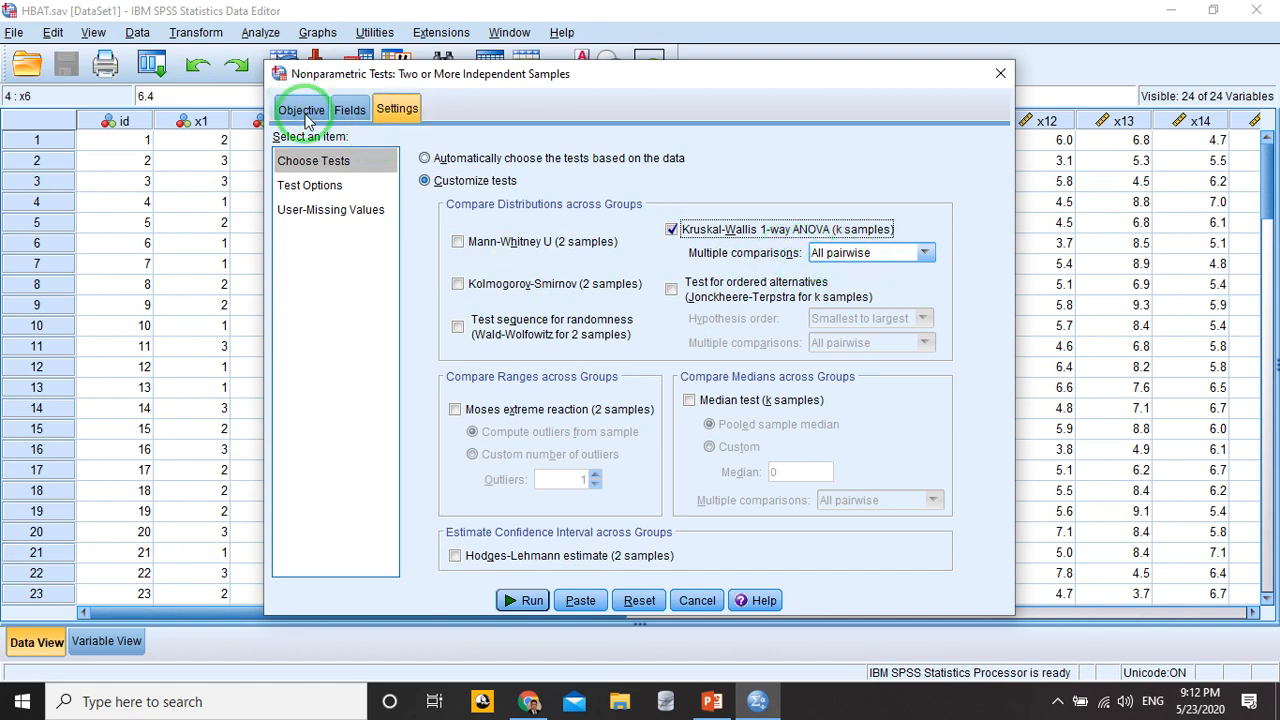
- Replace X4 - Region with X1 - Customer Type as the grouping variable and run the Kruskal-Wallis analysis
{"action": "left_click", "coordinate": [349, 110]}
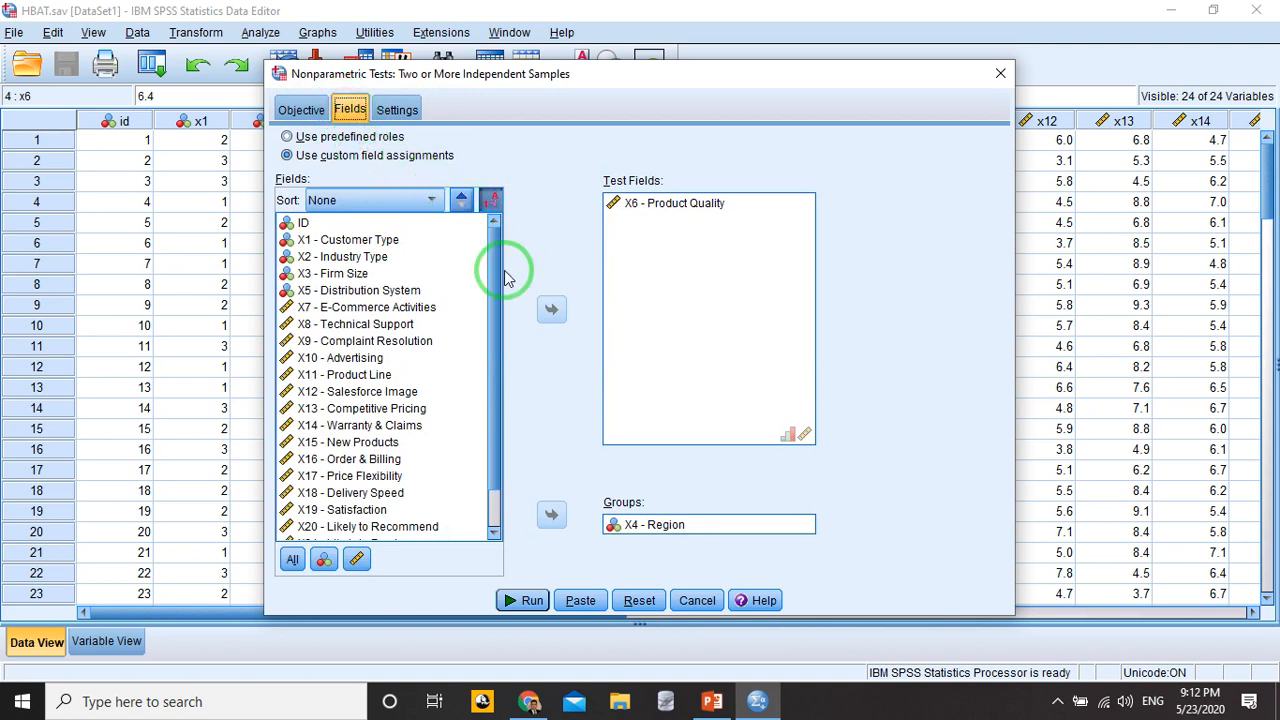
{"action": "left_click", "coordinate": [655, 530]}
{"action": "left_click", "coordinate": [551, 514]}
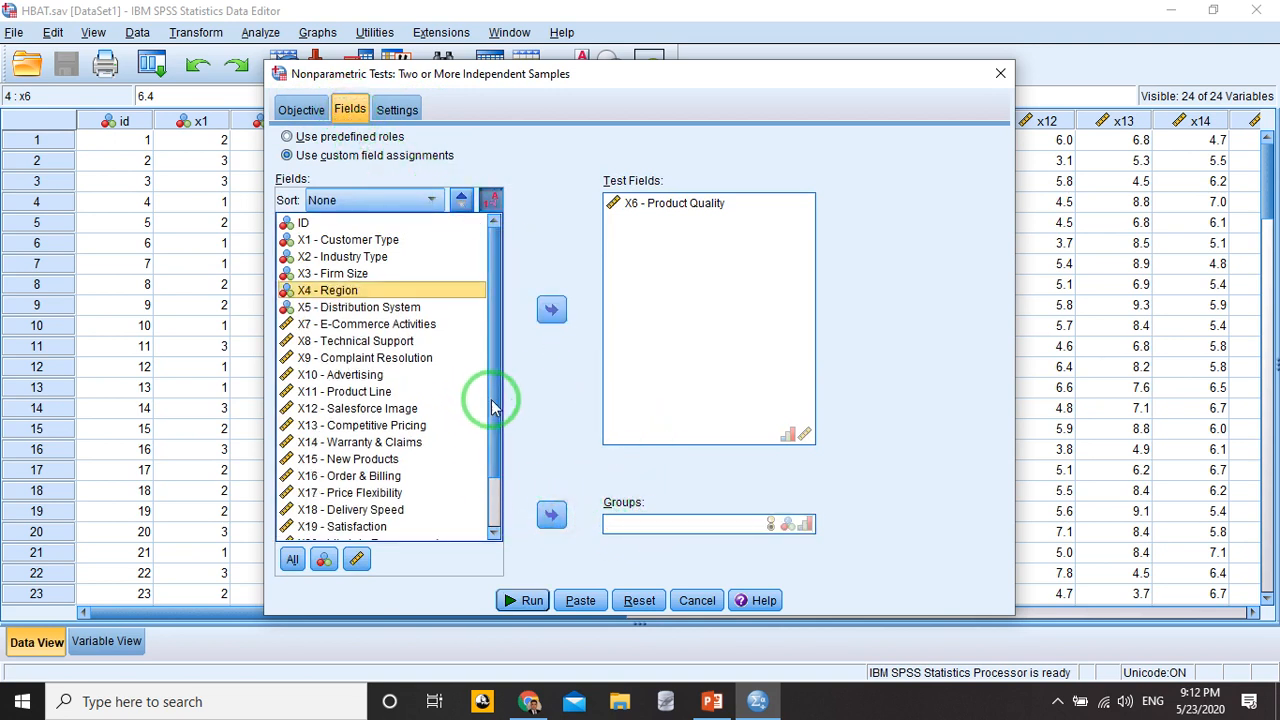
{"action": "left_click", "coordinate": [348, 243]}
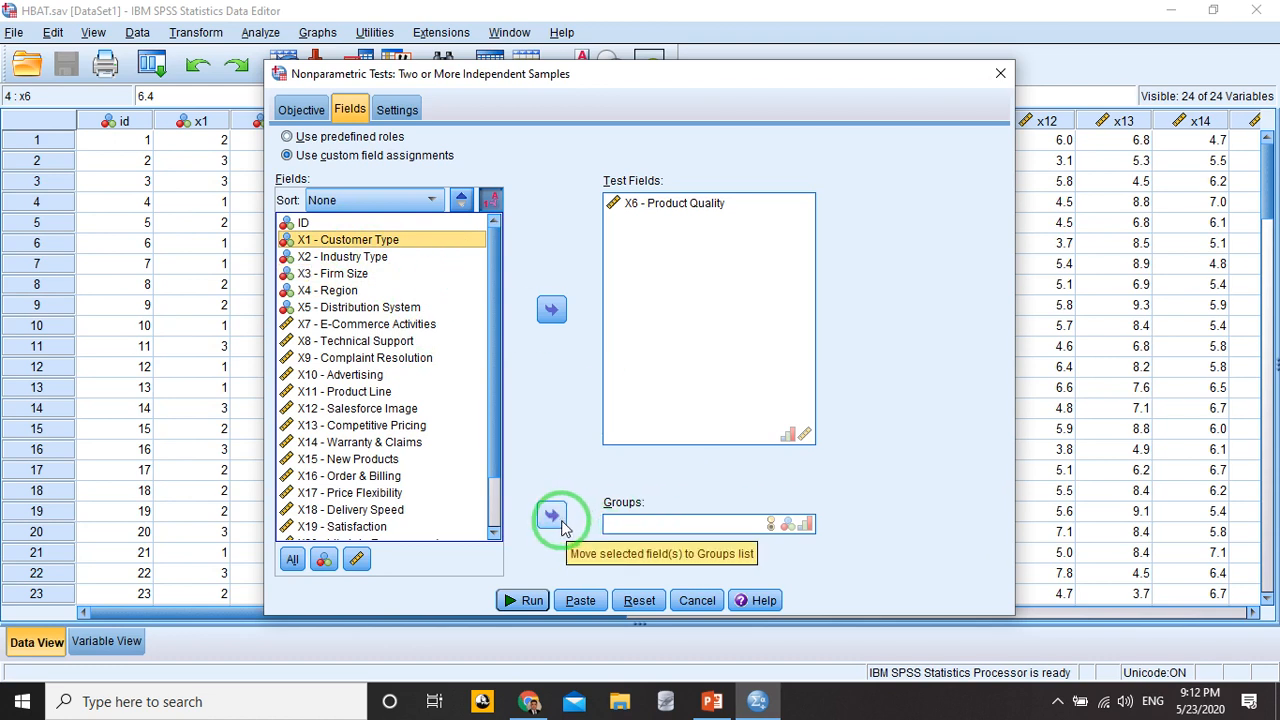
{"action": "left_click", "coordinate": [556, 524]}
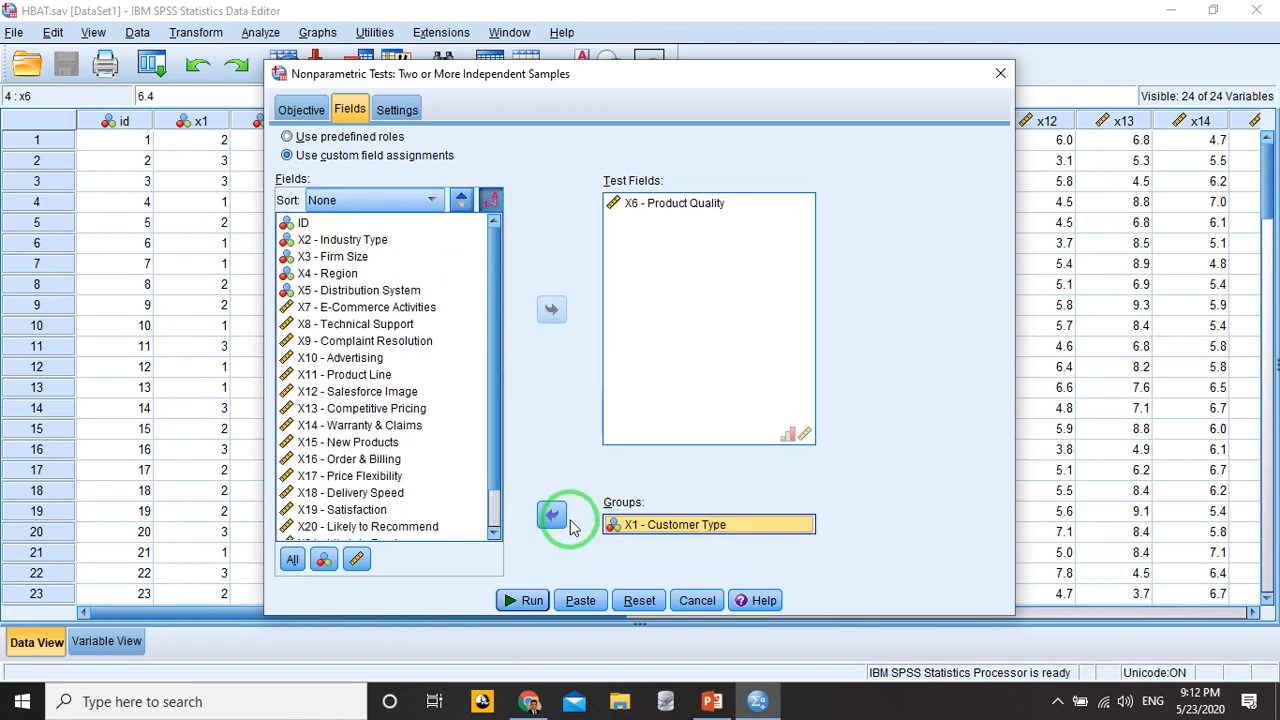
{"action": "left_click", "coordinate": [301, 109]}
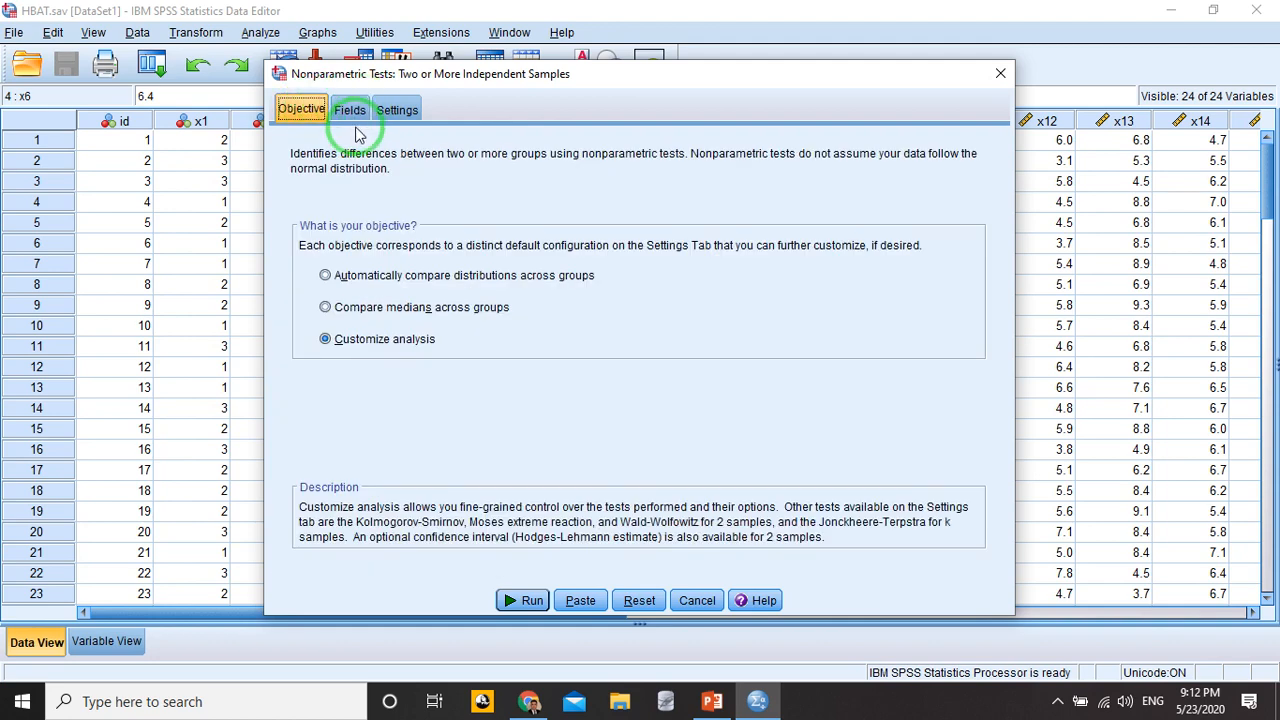
{"action": "left_click", "coordinate": [352, 112]}
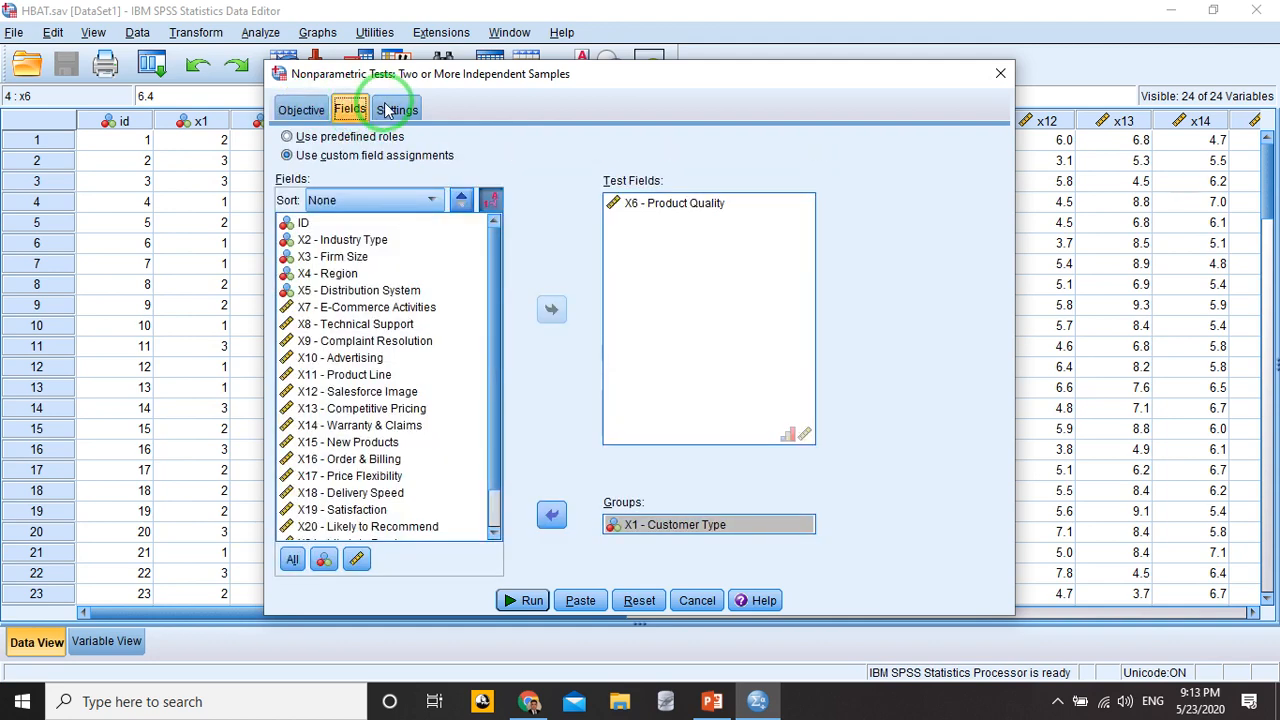
{"action": "left_click", "coordinate": [392, 110]}
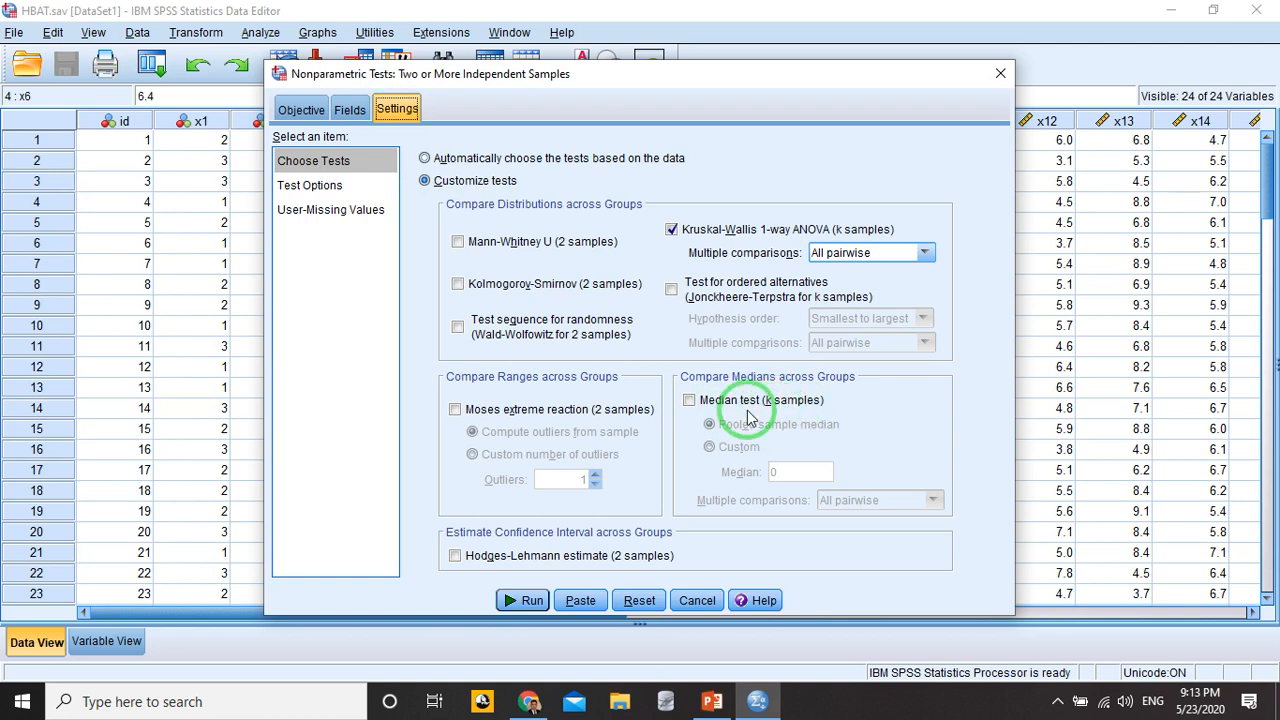
{"action": "left_click", "coordinate": [532, 601]}
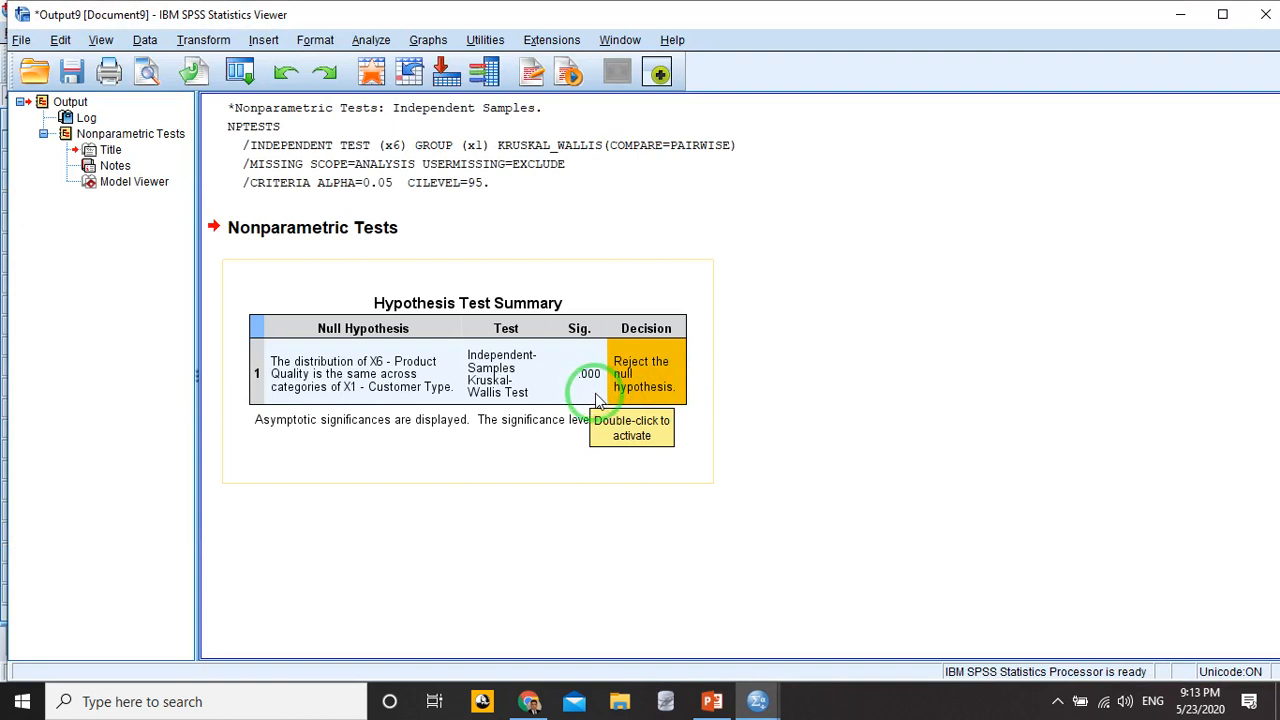
- Examine the detailed Kruskal-Wallis results in the Model Viewer, comparing the product quality boxplots across the customer types
{"action": "left_click", "coordinate": [746, 370]}
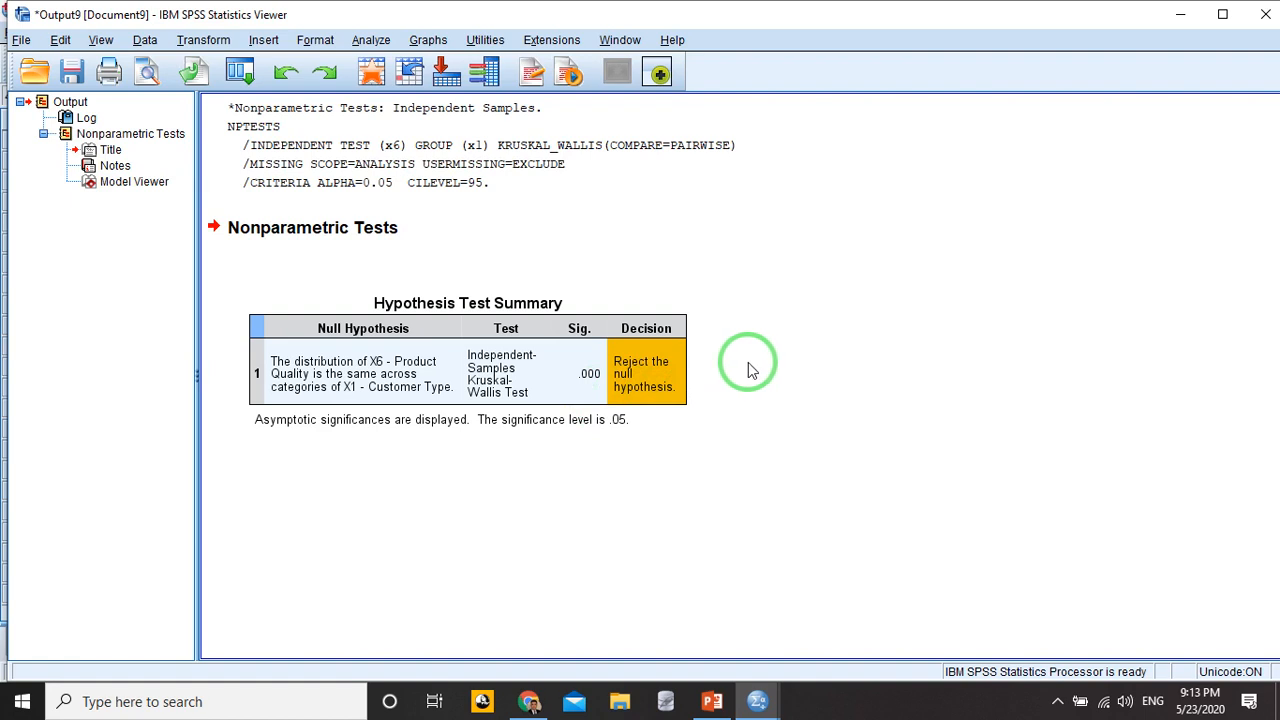
{"action": "left_click", "coordinate": [645, 392]}
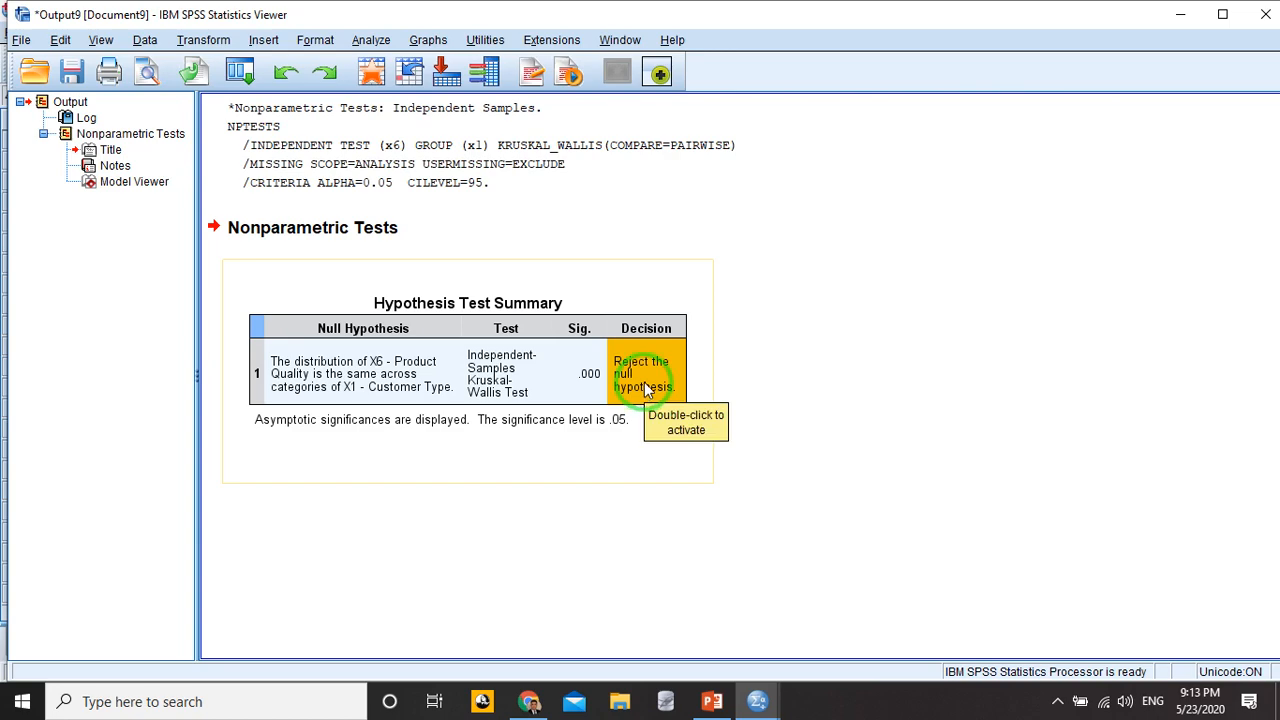
{"action": "double_click", "coordinate": [645, 392]}
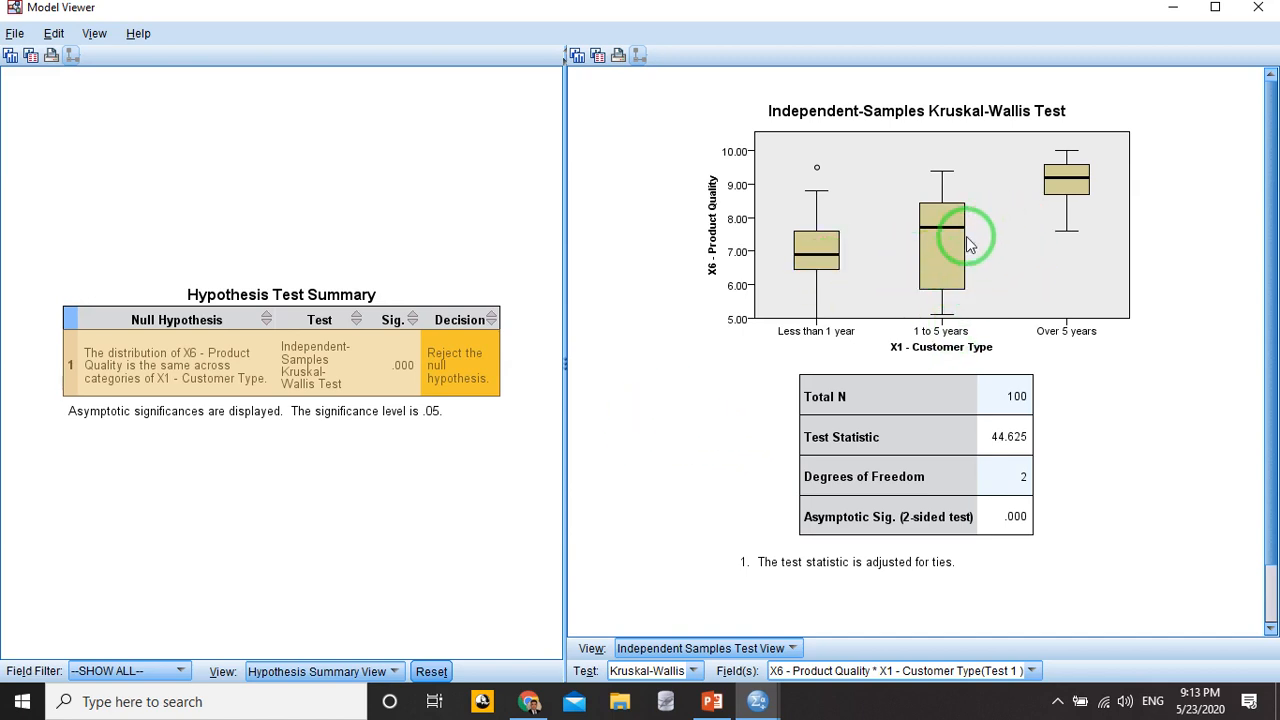
{"action": "mouse_move", "coordinate": [812, 255]}
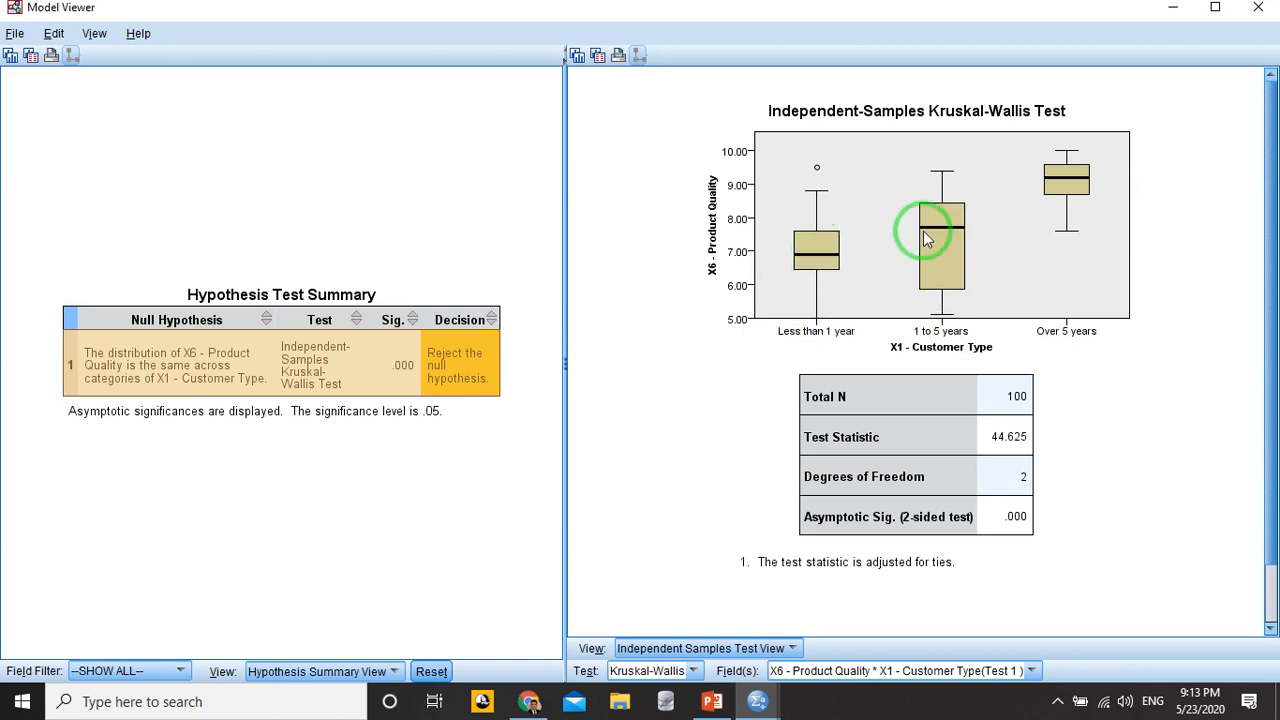
{"action": "mouse_move", "coordinate": [920, 243]}
{"action": "mouse_move", "coordinate": [1068, 176]}
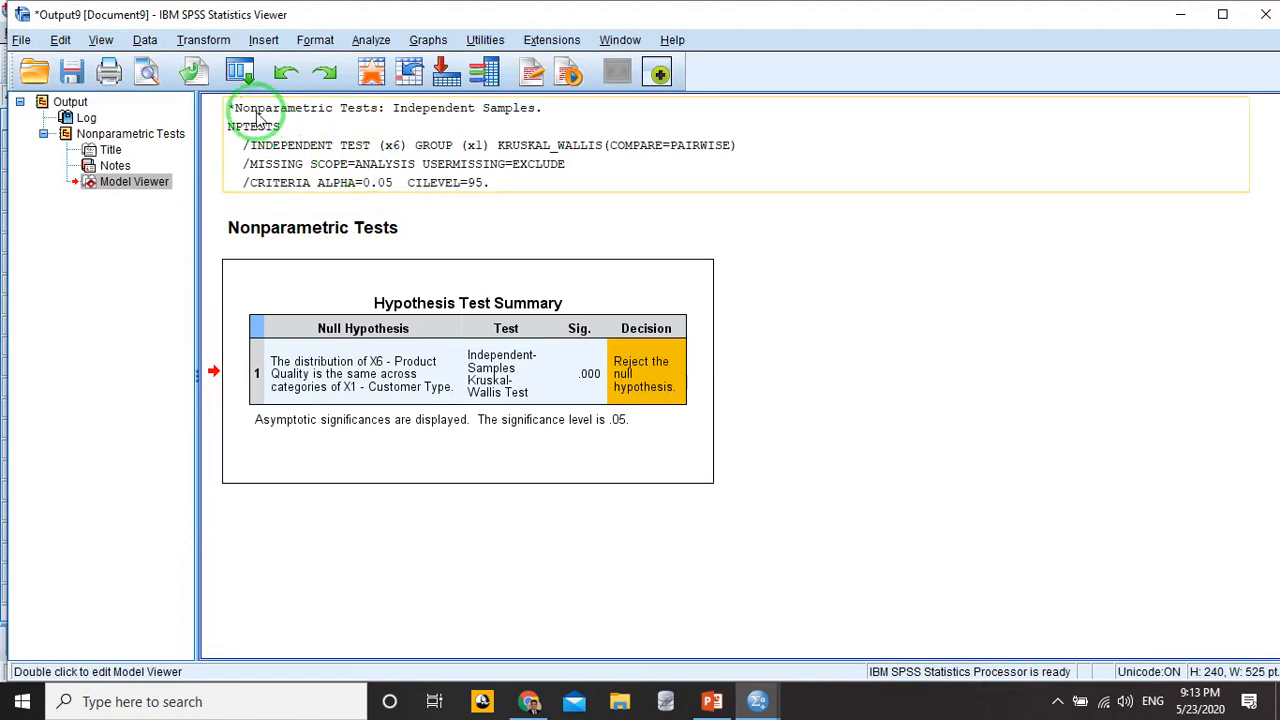
- Recall the independent-samples test, replace Kruskal-Wallis with the Median test using the pooled sample median and all pairwise comparisons, and run it
{"action": "left_click", "coordinate": [240, 72]}
{"action": "left_click", "coordinate": [268, 102]}
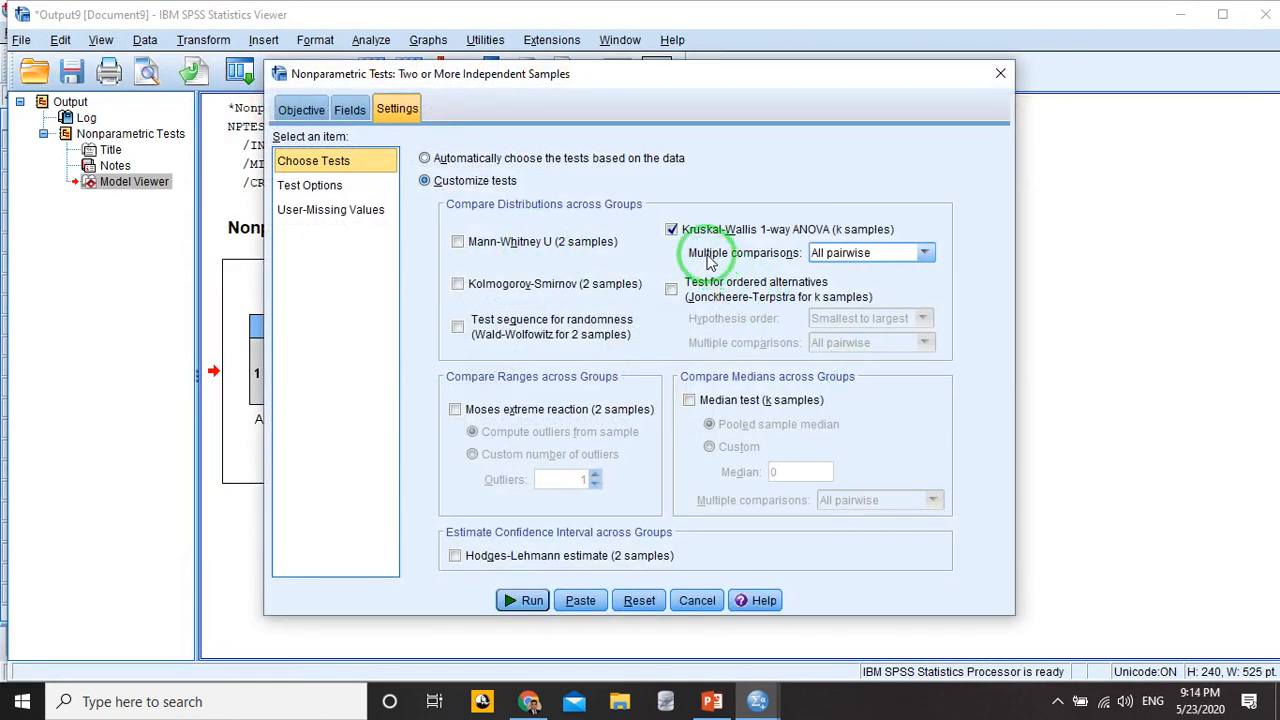
{"action": "left_click", "coordinate": [671, 229]}
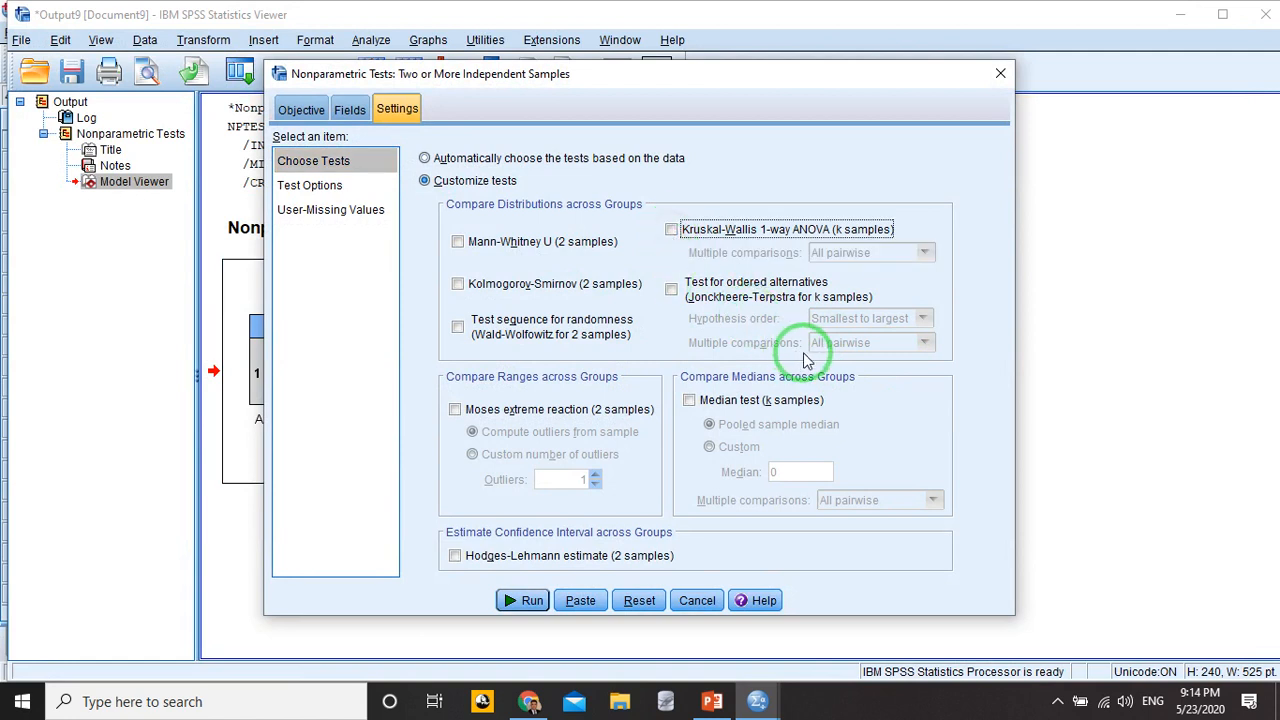
{"action": "left_click", "coordinate": [690, 401]}
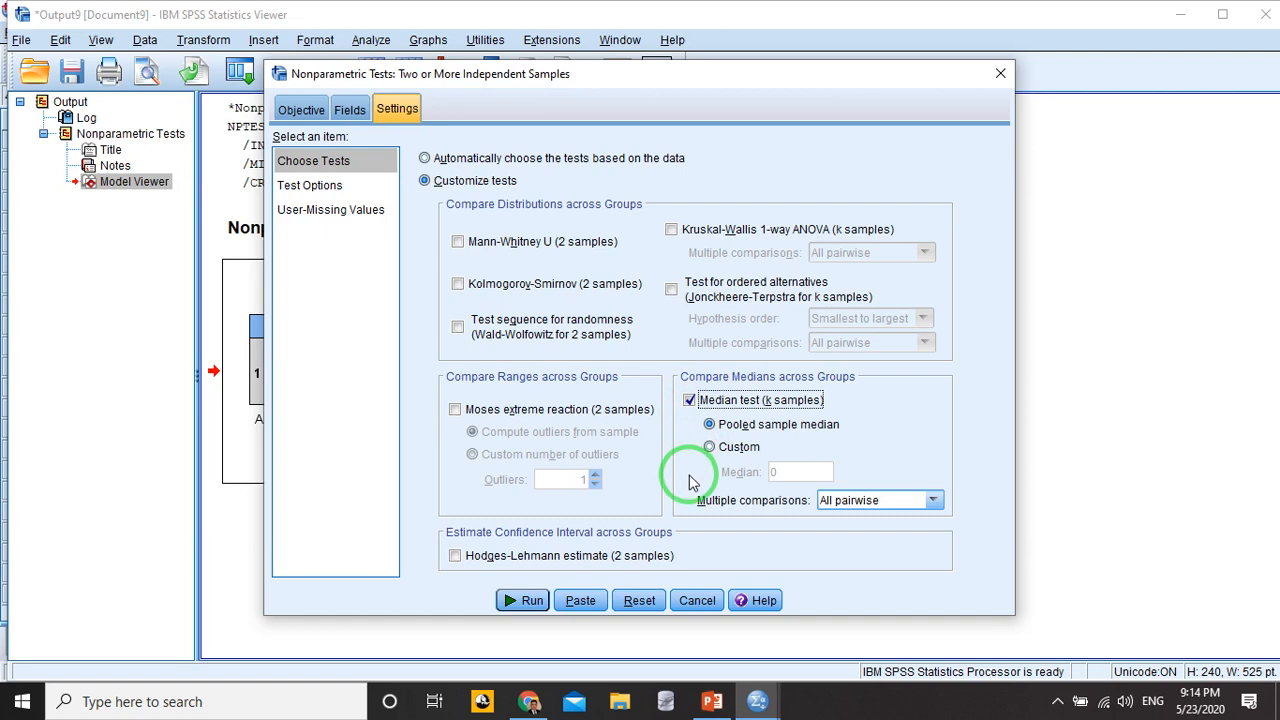
{"action": "left_click", "coordinate": [530, 601]}
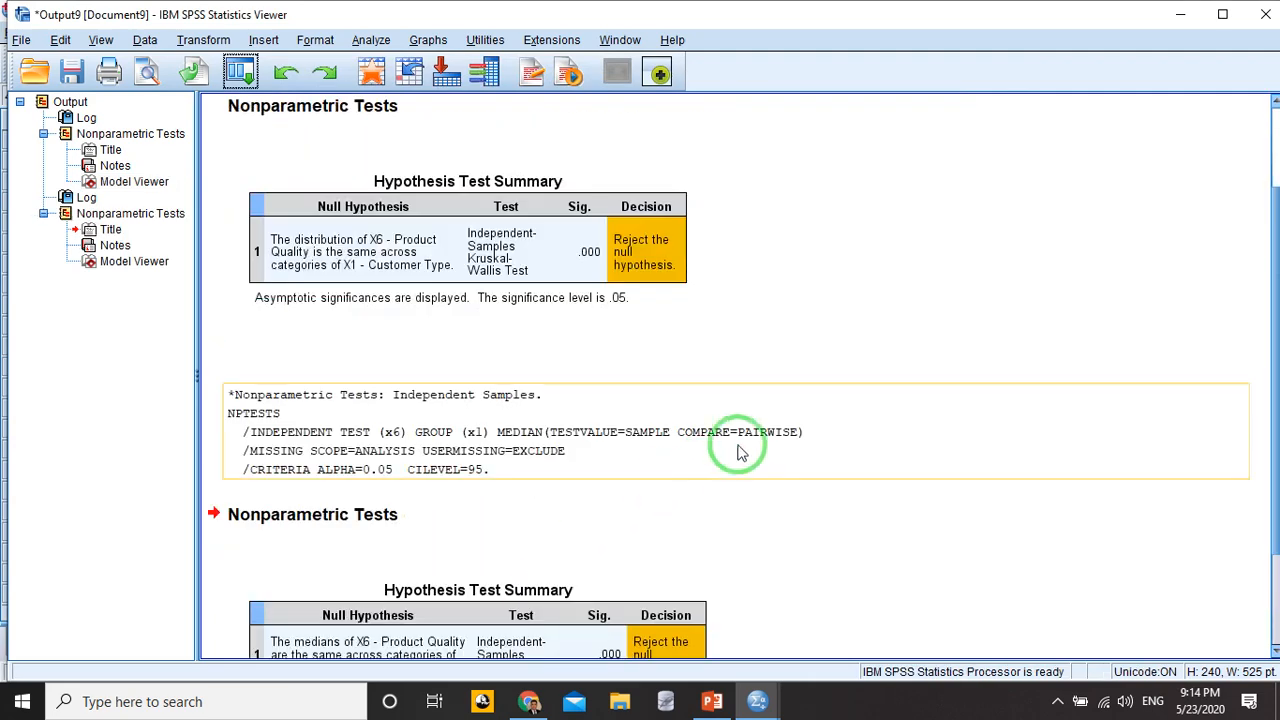
- Examine the detailed independent-samples Median test results for X6 - Product Quality by customer type in the Model Viewer
{"action": "left_click_drag", "start_coordinate": [1275, 310], "coordinate": [1274, 408]}
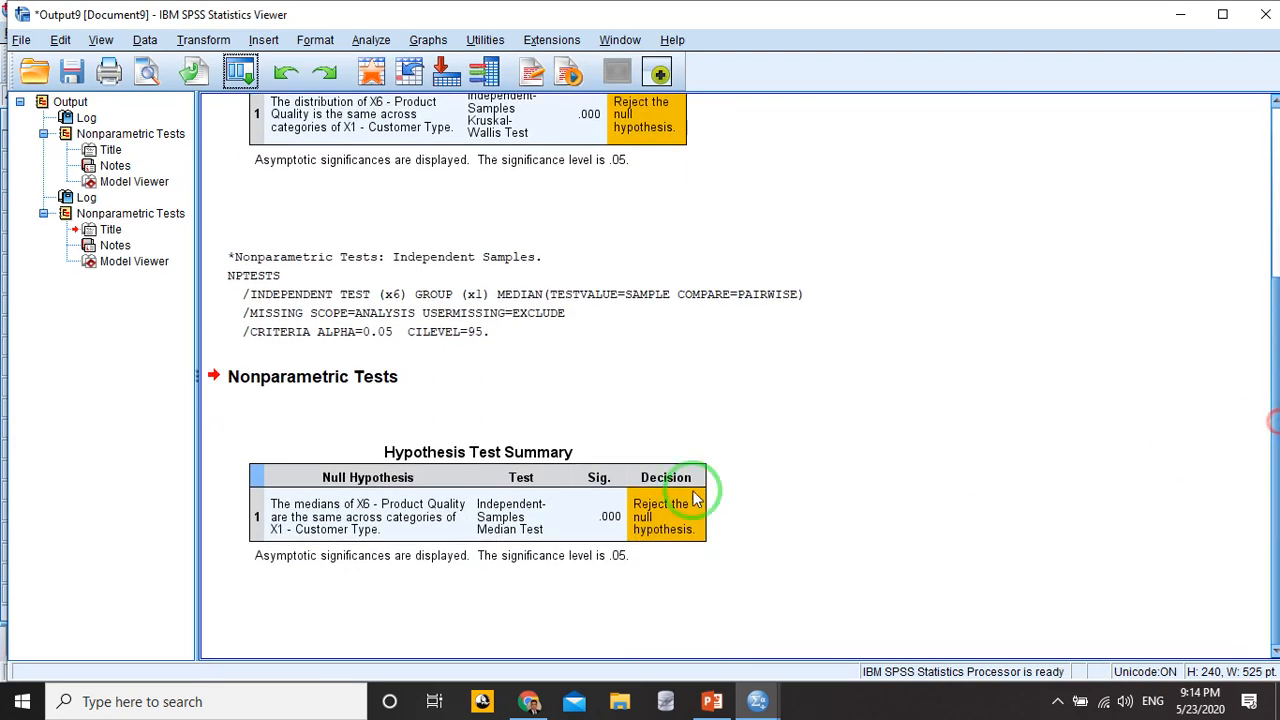
{"action": "left_click", "coordinate": [604, 518]}
{"action": "double_click", "coordinate": [604, 518]}
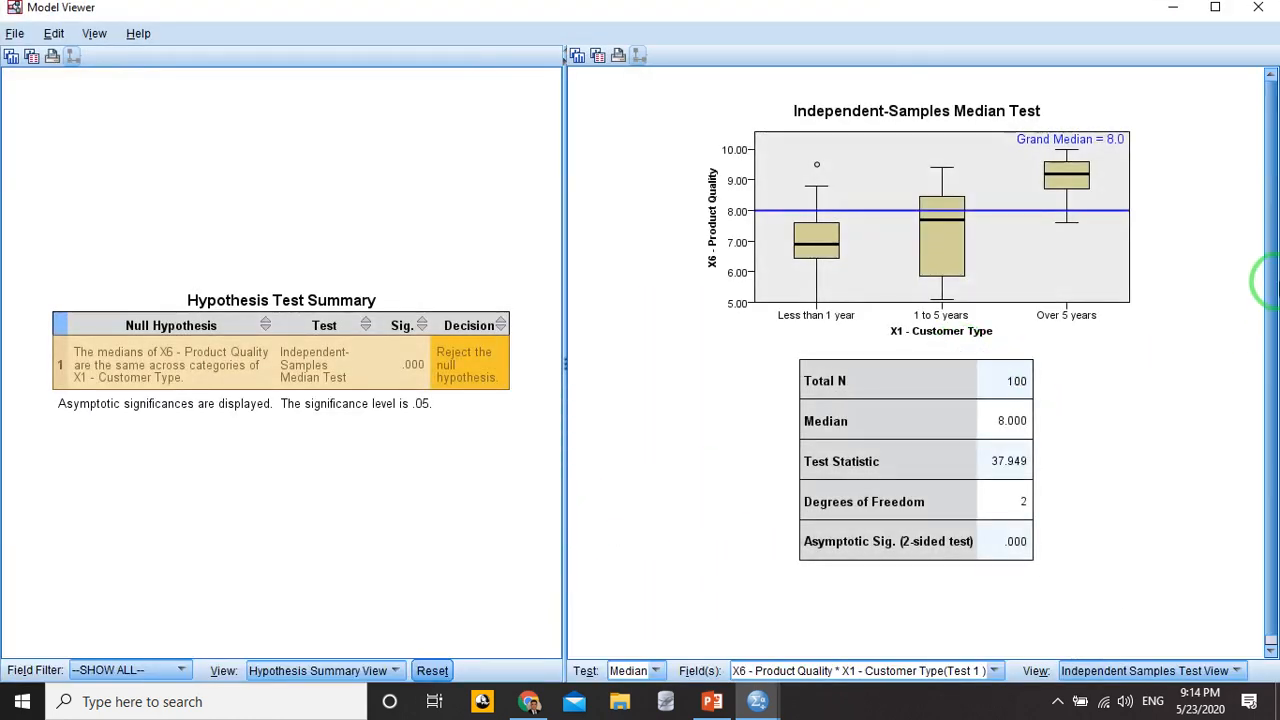
{"action": "left_click_drag", "start_coordinate": [1275, 289], "coordinate": [1276, 300]}
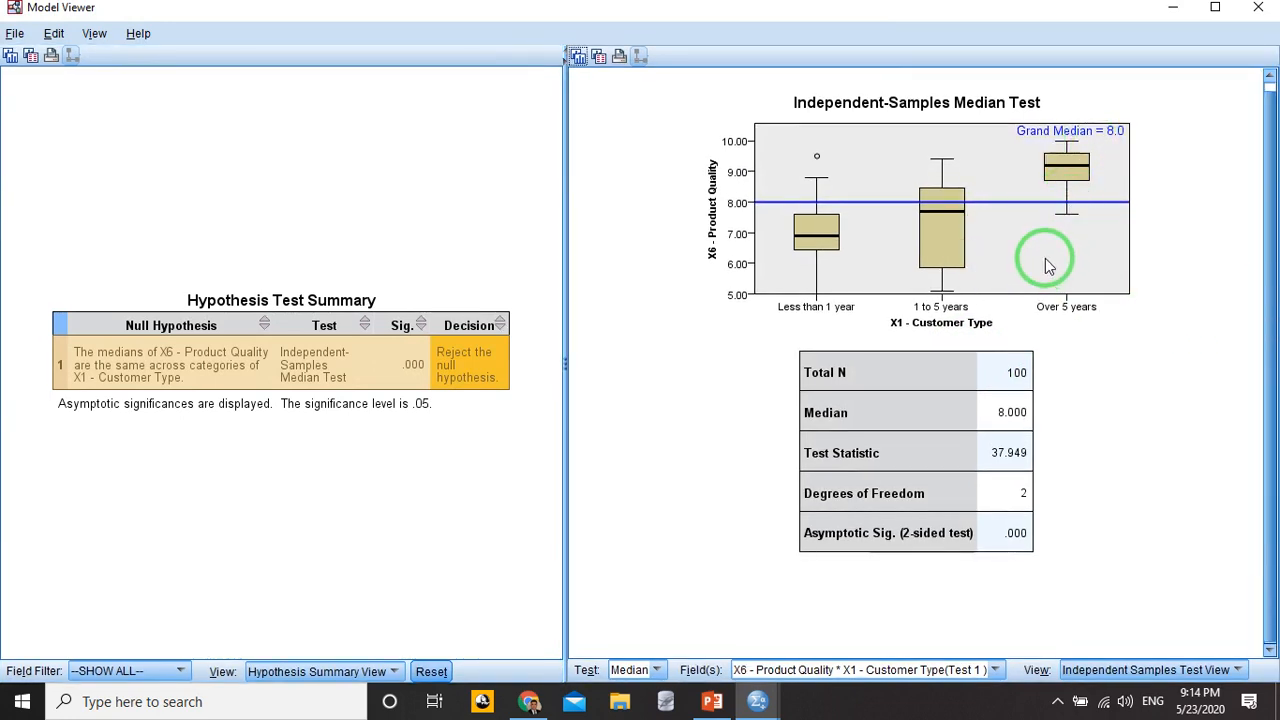
{"action": "mouse_move", "coordinate": [1272, 286]}
{"action": "left_mouse_down"}
{"action": "mouse_move", "coordinate": [1275, 269]}
{"action": "mouse_move", "coordinate": [1274, 322]}
{"action": "left_mouse_up"}
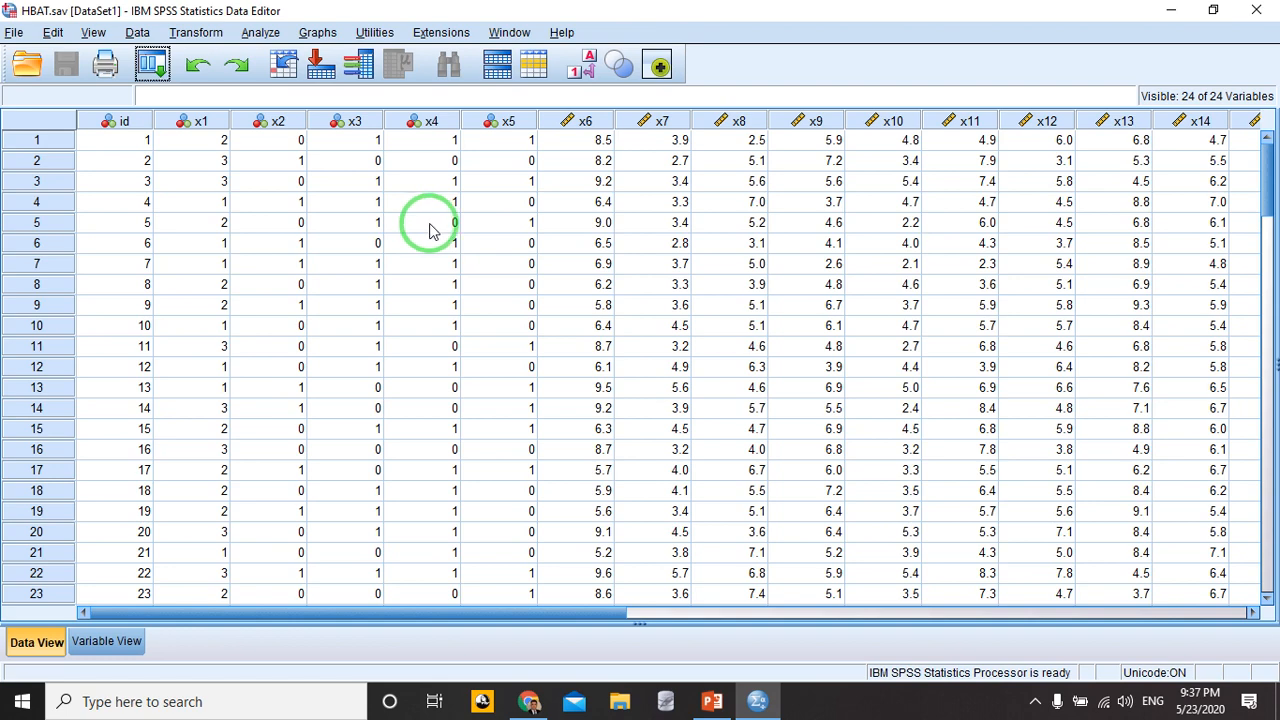
- Rank the cases on X6 - Product Quality, assigning rank 1 to the smallest value, and show the new rank column in the dataset
{"action": "left_click", "coordinate": [204, 36]}
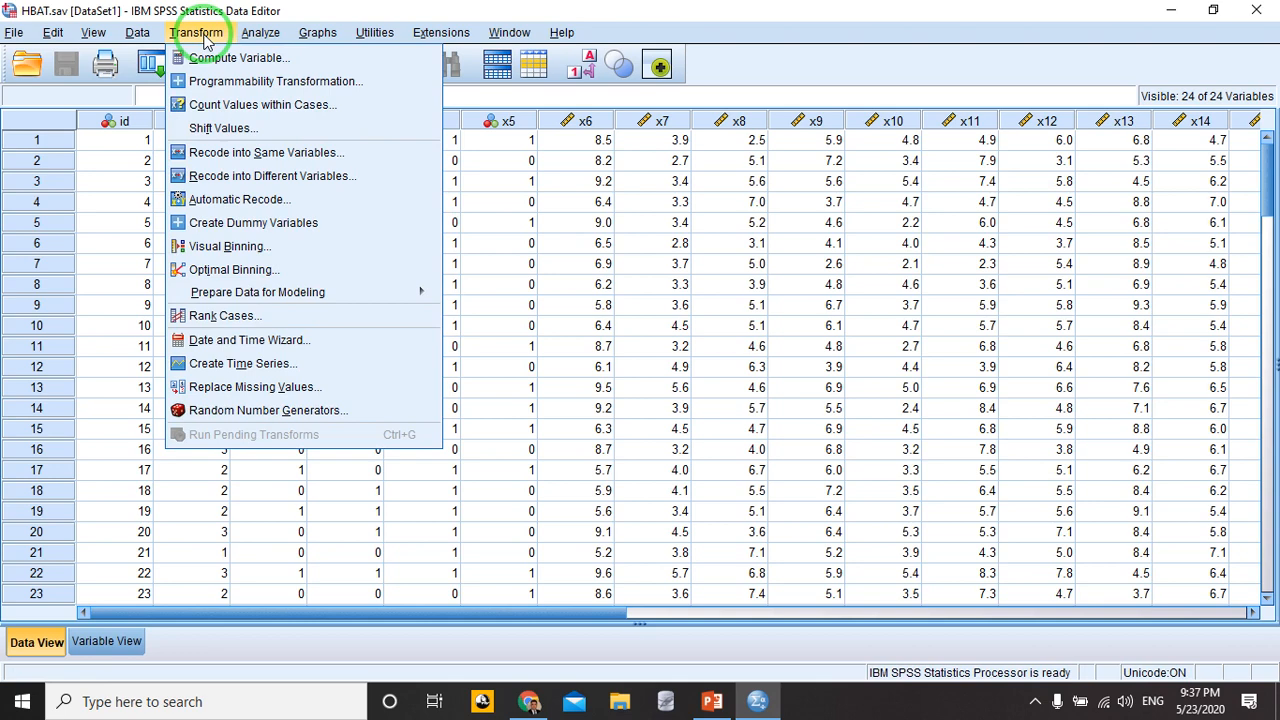
{"action": "left_click", "coordinate": [285, 315]}
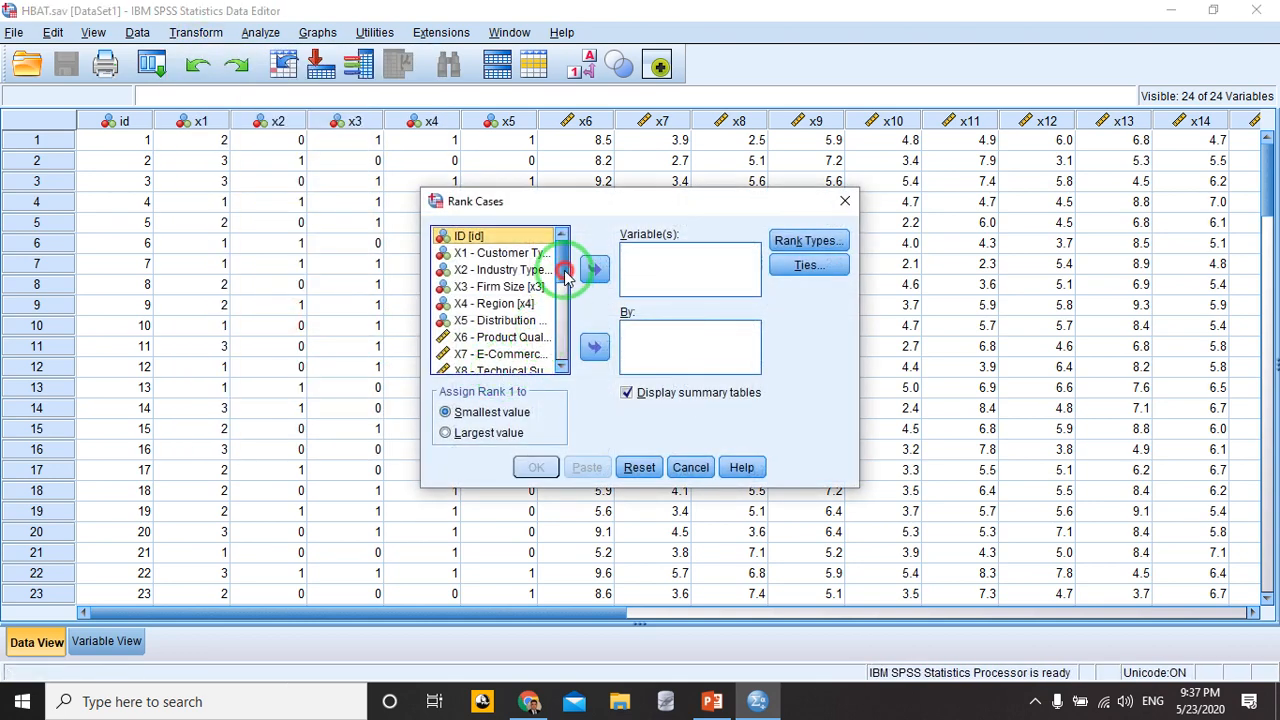
{"action": "left_click_drag", "start_coordinate": [566, 252], "coordinate": [565, 287]}
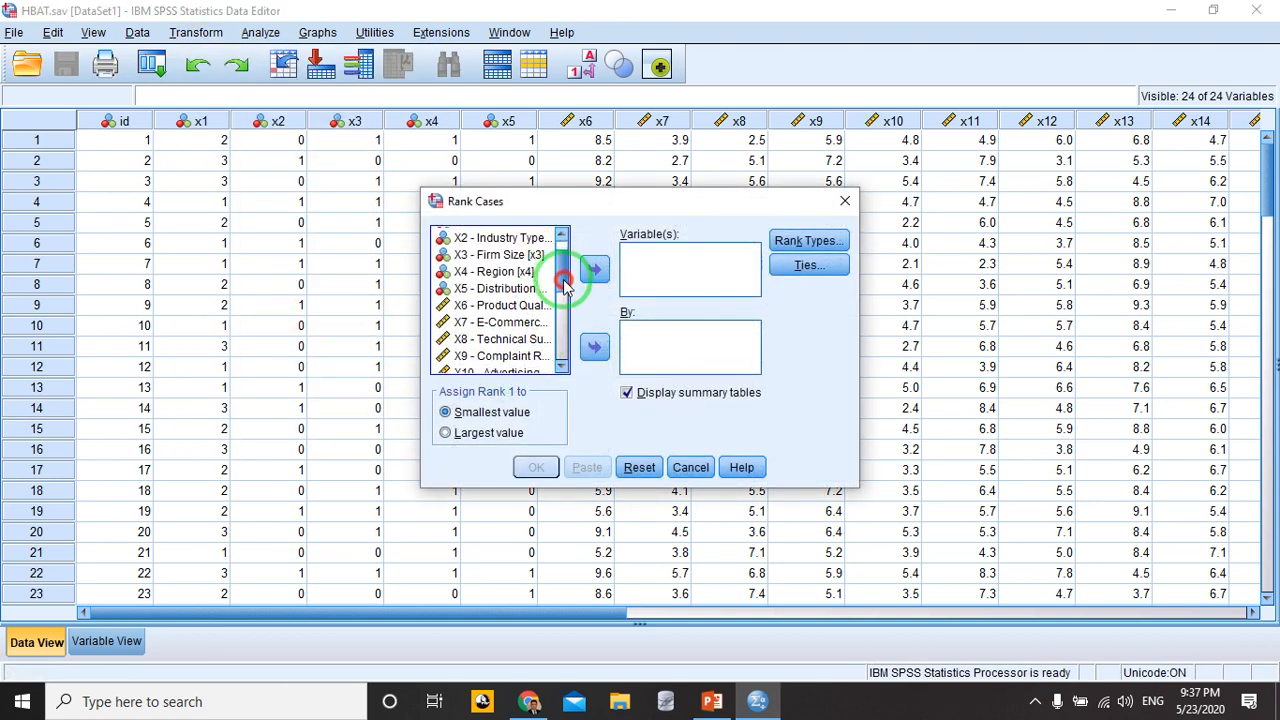
{"action": "left_click", "coordinate": [505, 312]}
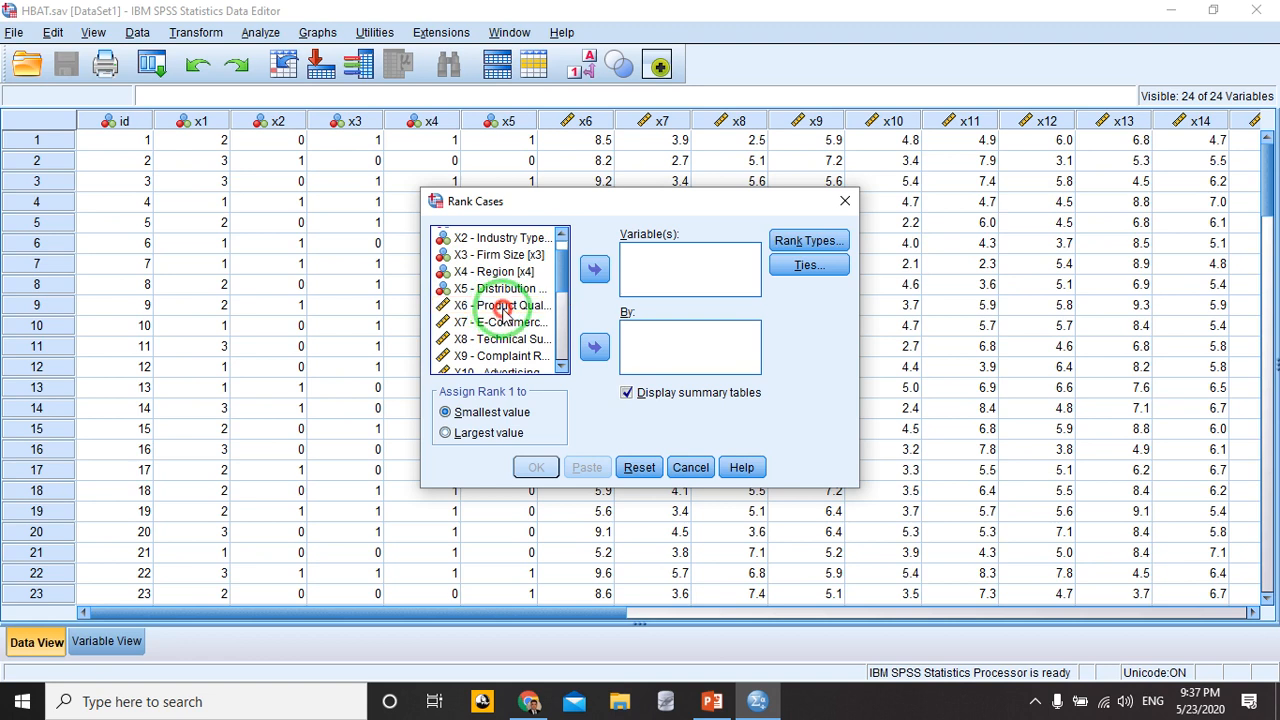
{"action": "left_click", "coordinate": [594, 272]}
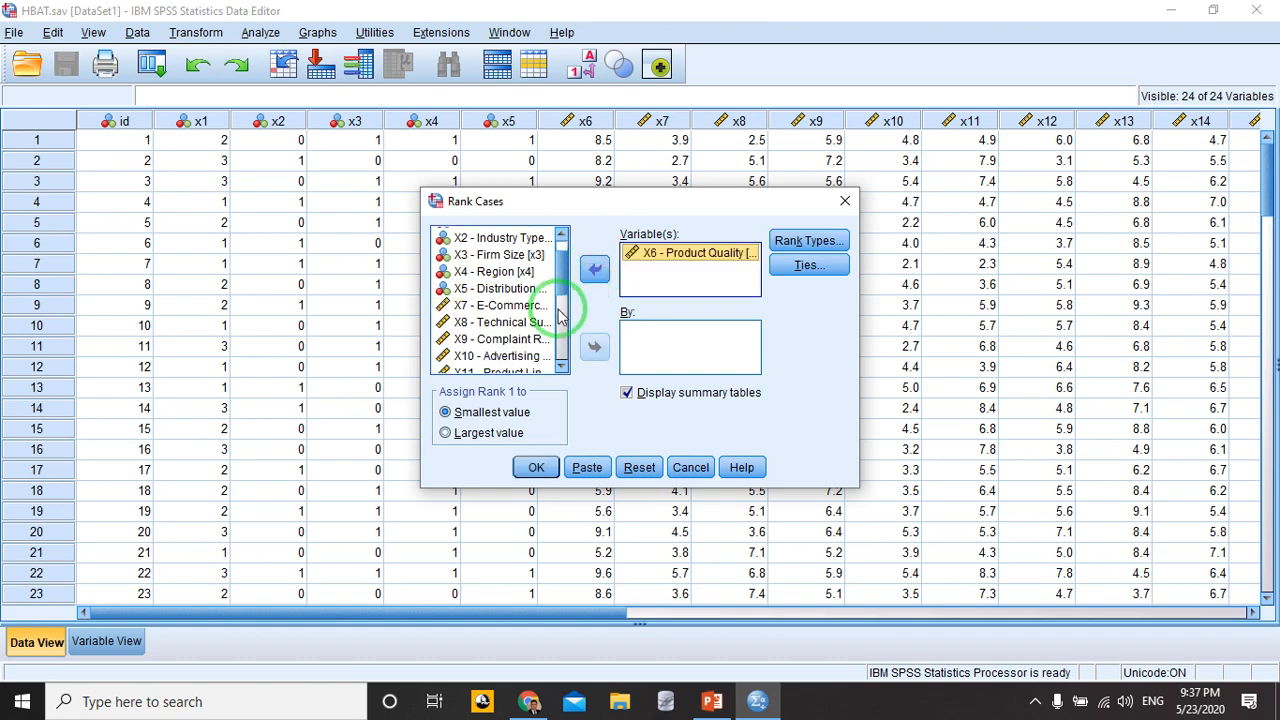
{"action": "left_click", "coordinate": [537, 469]}
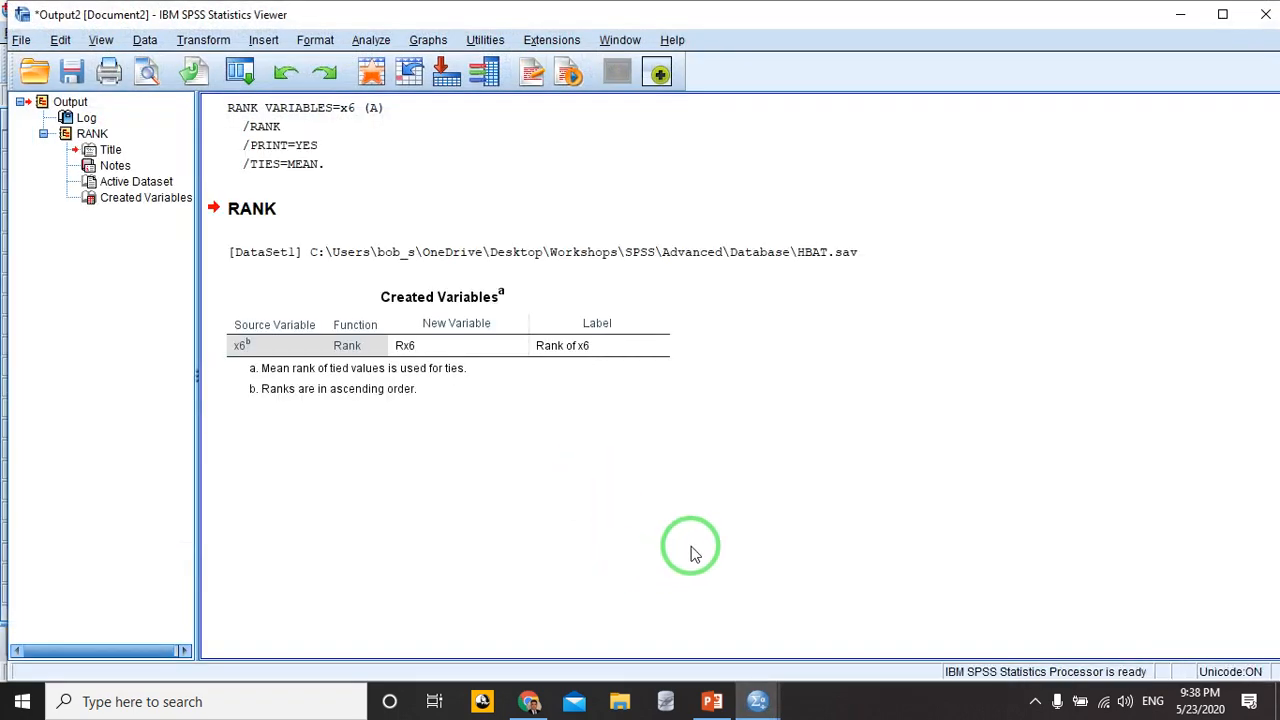
{"action": "mouse_move", "coordinate": [750, 692]}
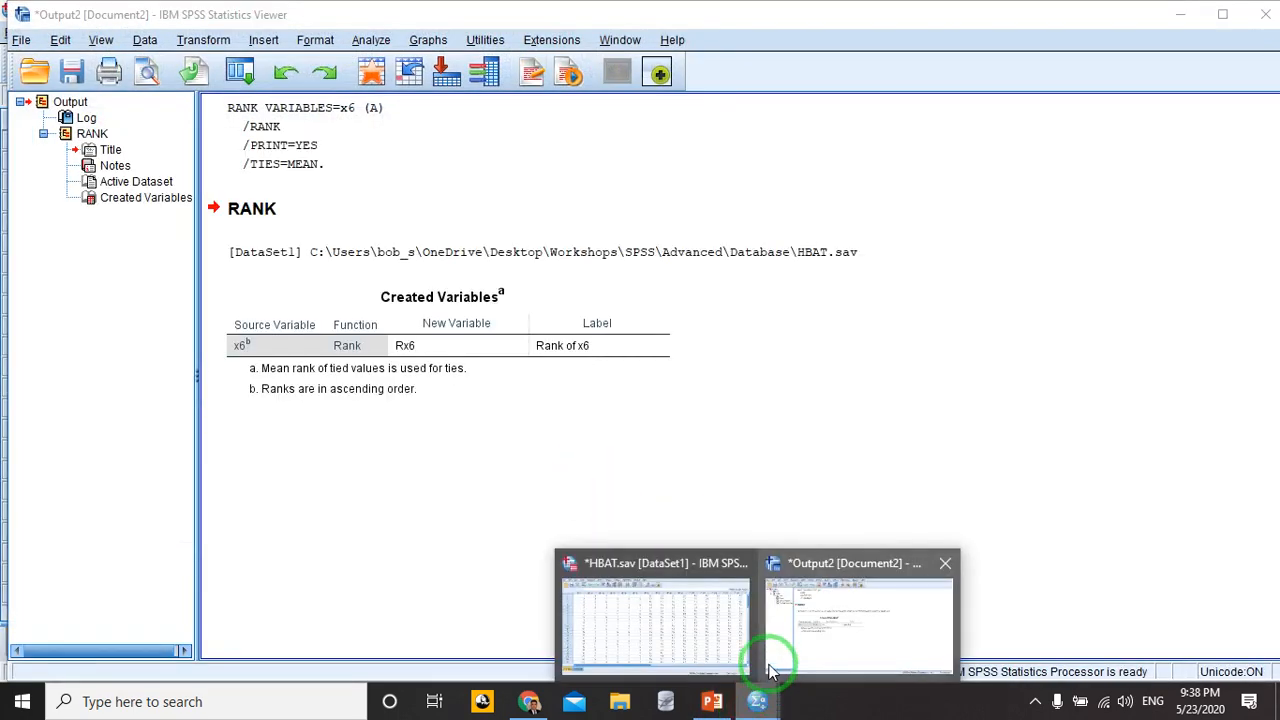
{"action": "left_click", "coordinate": [678, 634]}
{"action": "left_click_drag", "start_coordinate": [554, 620], "coordinate": [1086, 623]}
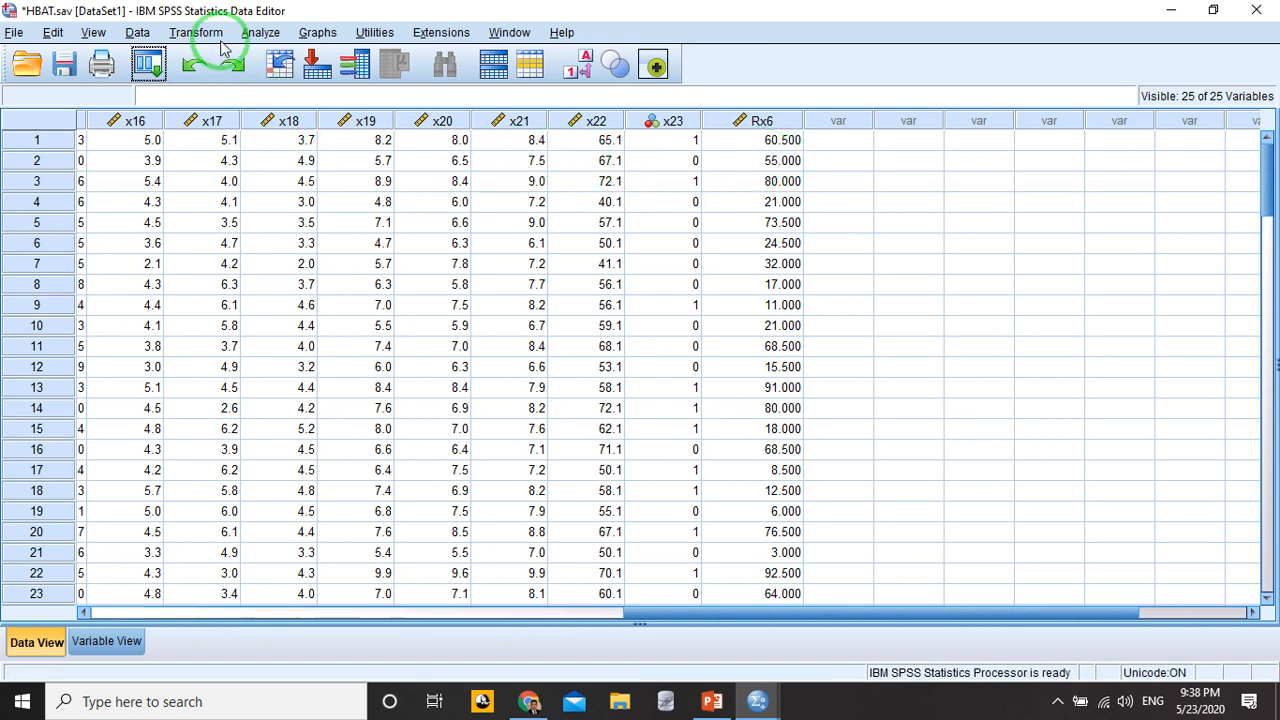
- Set up a data aggregation that summarizes Rank of x6 by its mean
{"action": "left_click", "coordinate": [138, 32]}
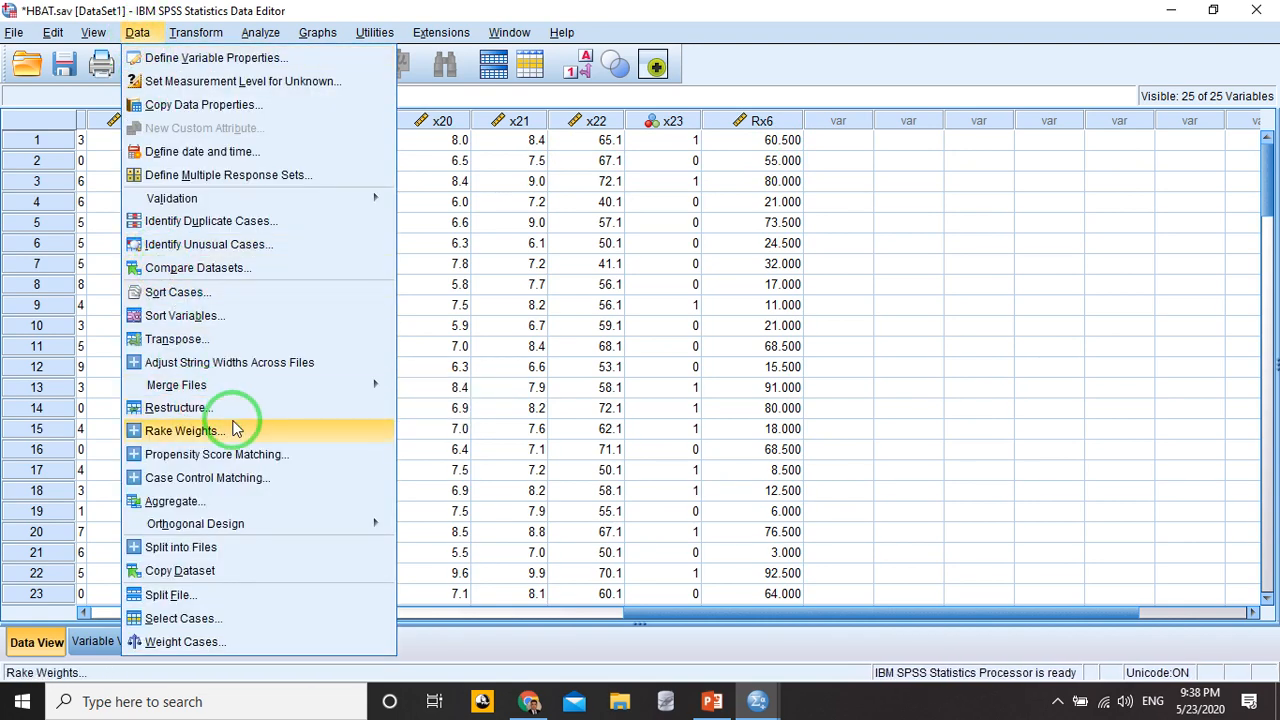
{"action": "left_click", "coordinate": [215, 501]}
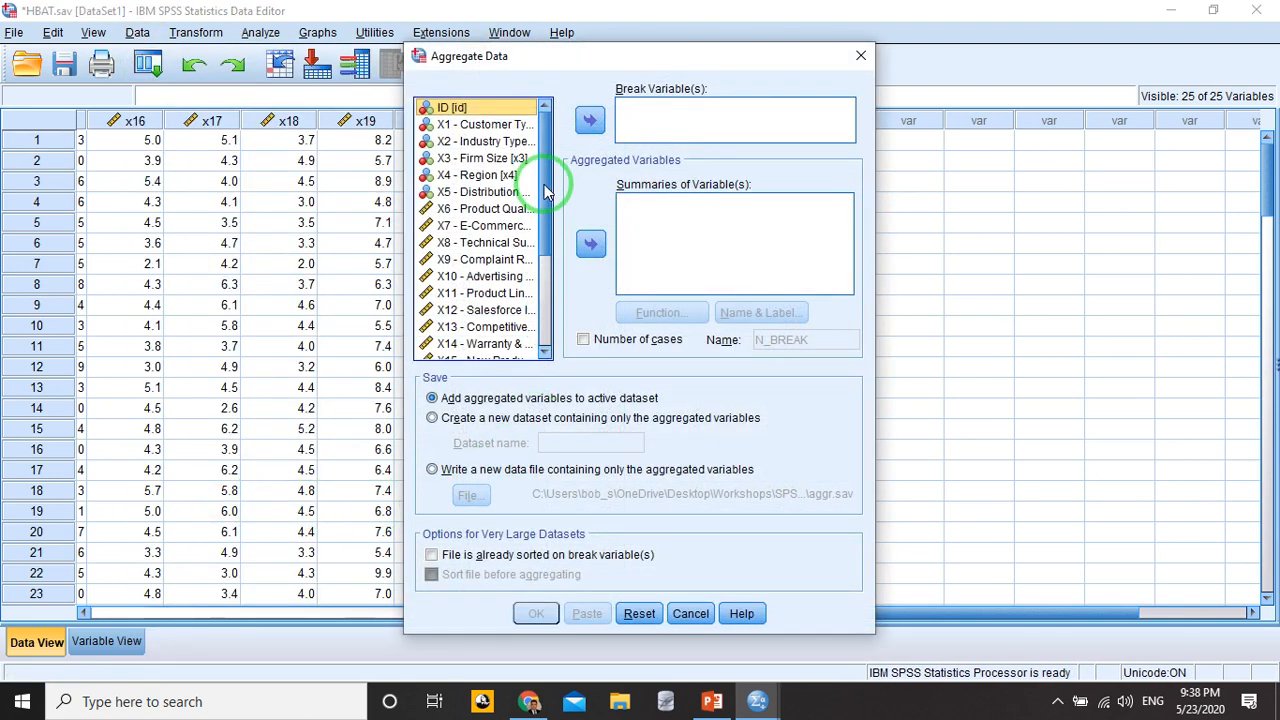
{"action": "left_click_drag", "start_coordinate": [536, 208], "coordinate": [563, 343]}
{"action": "left_click", "coordinate": [496, 352]}
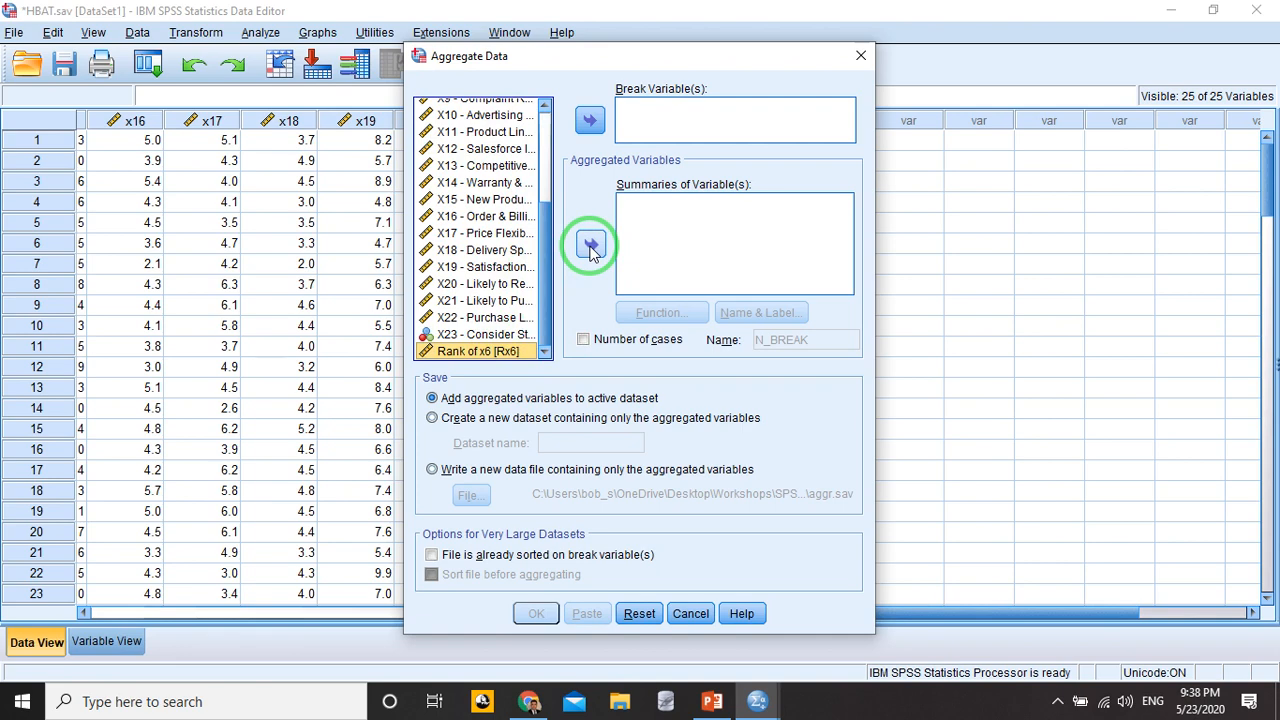
{"action": "left_click", "coordinate": [590, 245]}
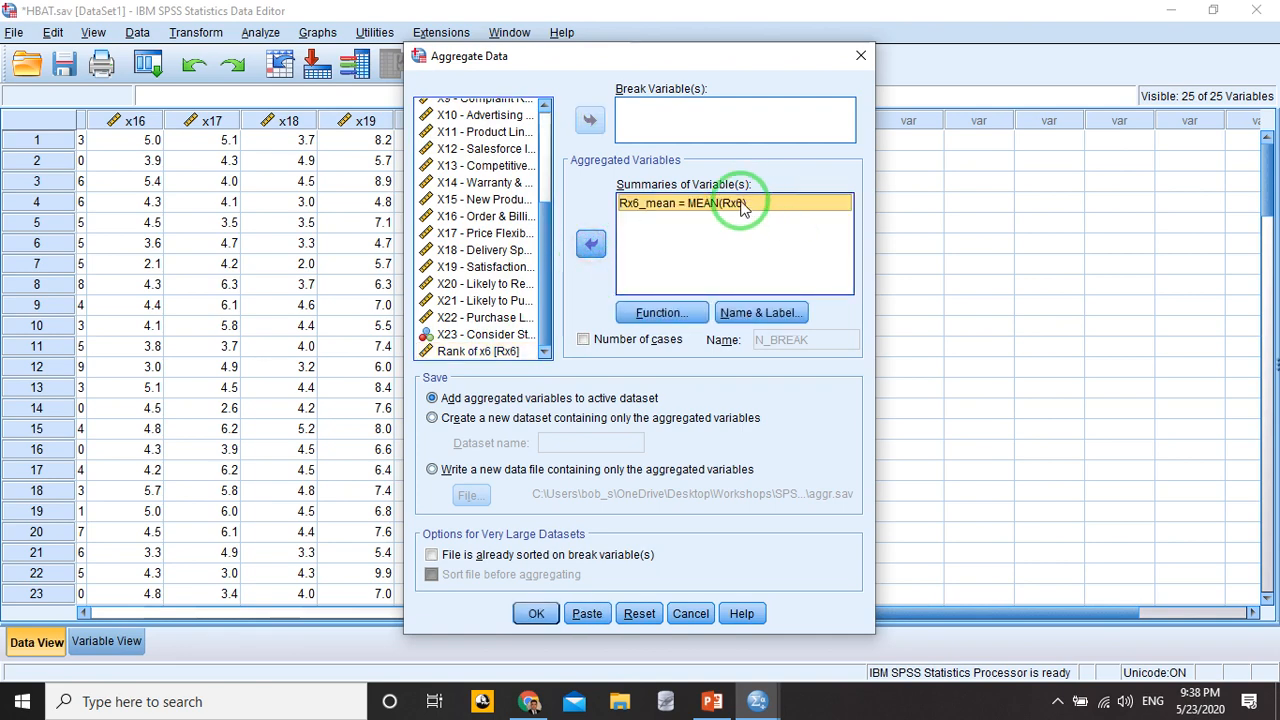
- Break the aggregation by X1 - Customer Type, add the result to the active dataset, and inspect the new mean rank column
{"action": "left_click_drag", "start_coordinate": [545, 240], "coordinate": [551, 120]}
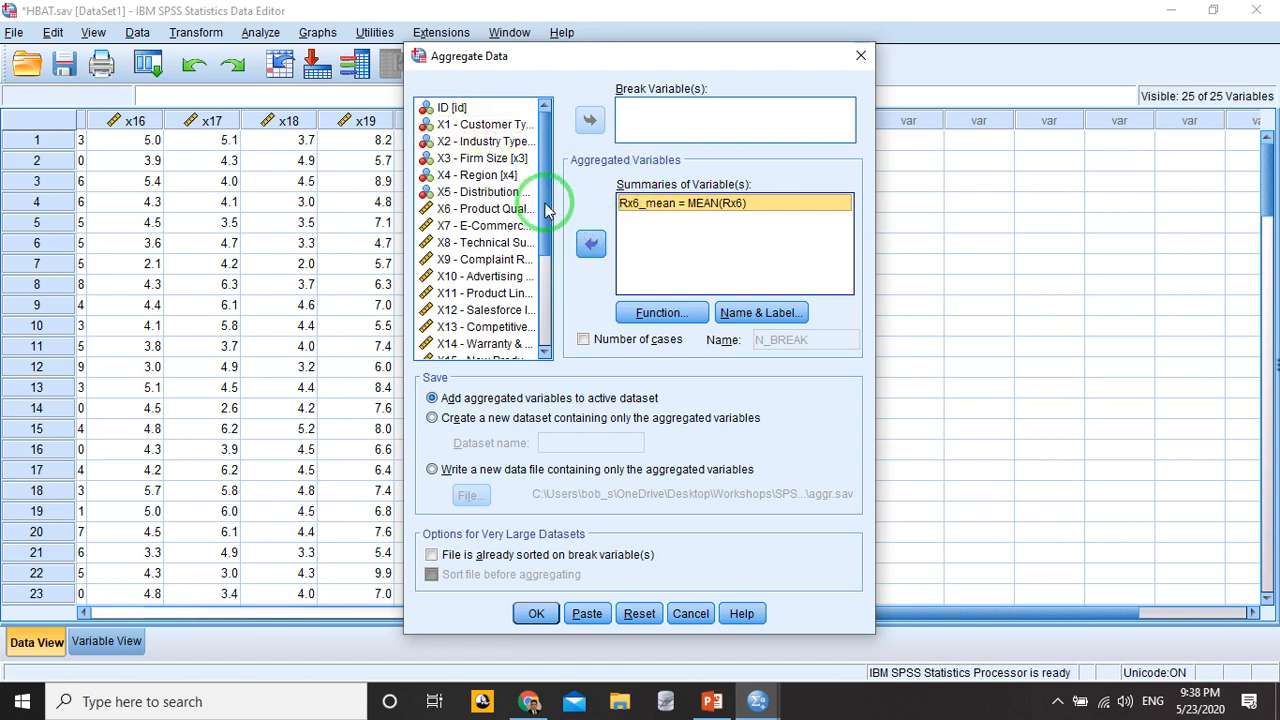
{"action": "left_click", "coordinate": [489, 126]}
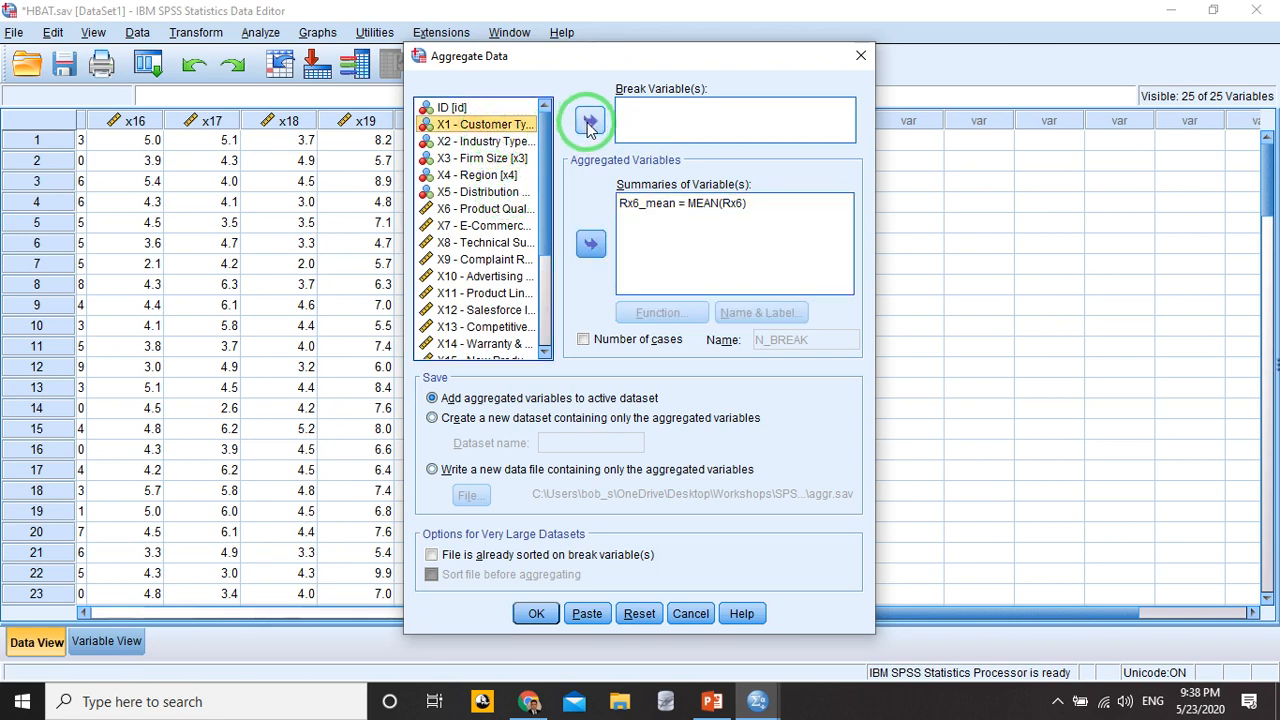
{"action": "left_click", "coordinate": [589, 121]}
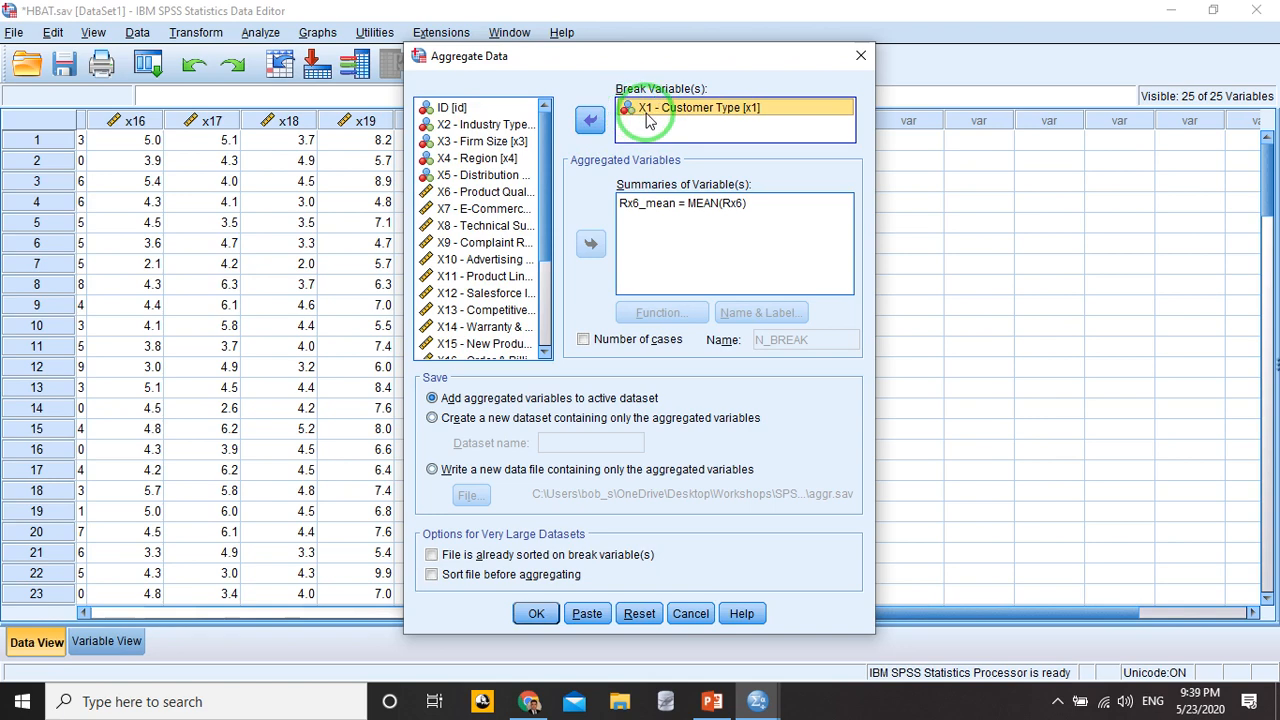
{"action": "left_click", "coordinate": [536, 613]}
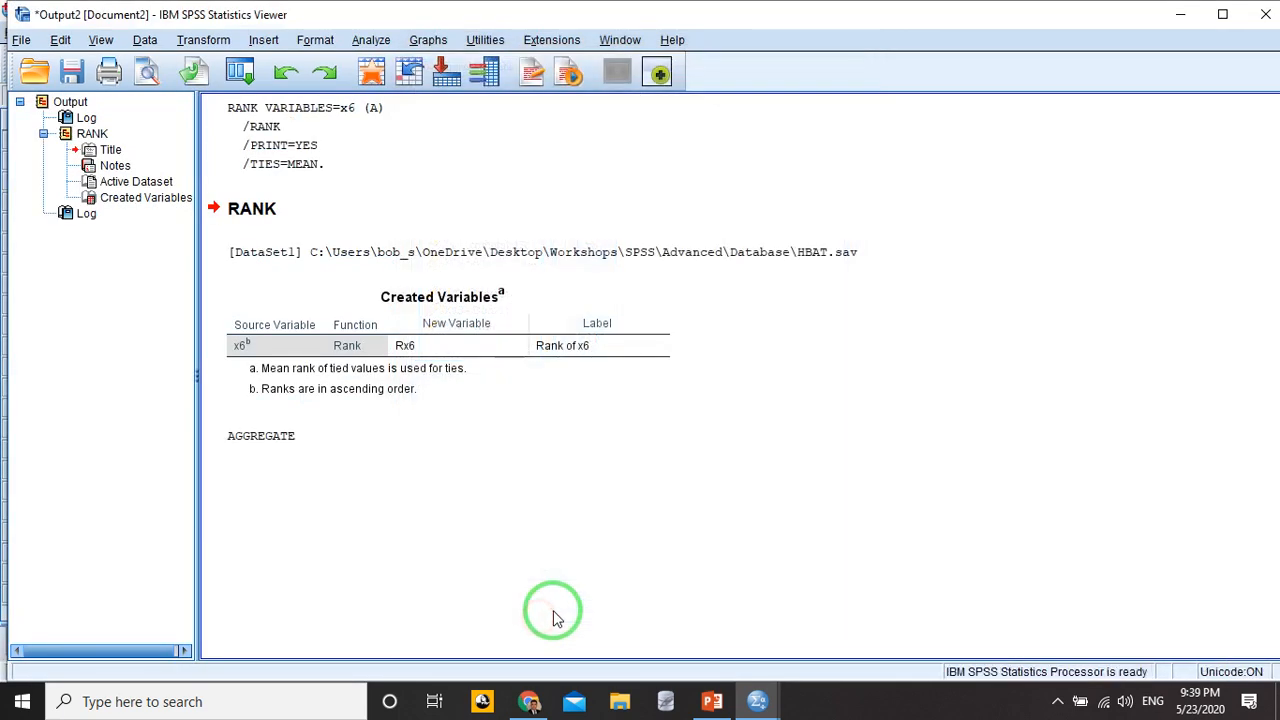
{"action": "mouse_move", "coordinate": [757, 698]}
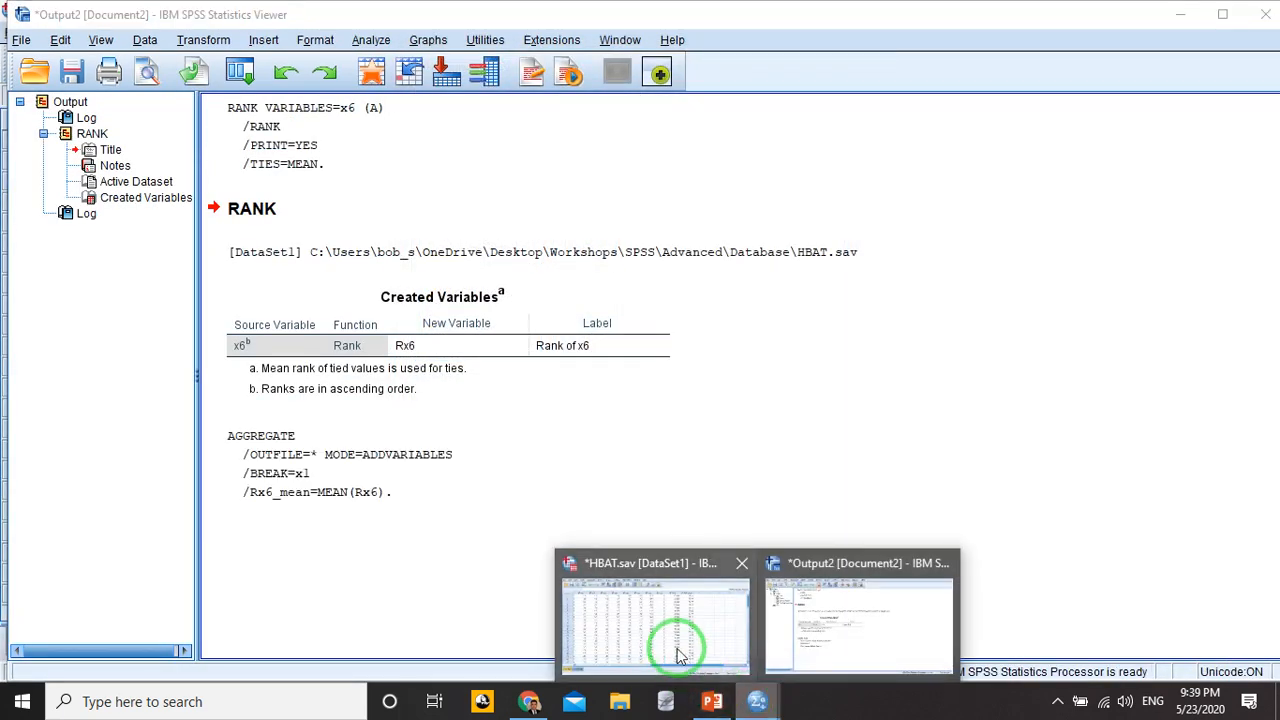
{"action": "left_click", "coordinate": [672, 645]}
{"action": "left_click_drag", "start_coordinate": [548, 626], "coordinate": [723, 617]}
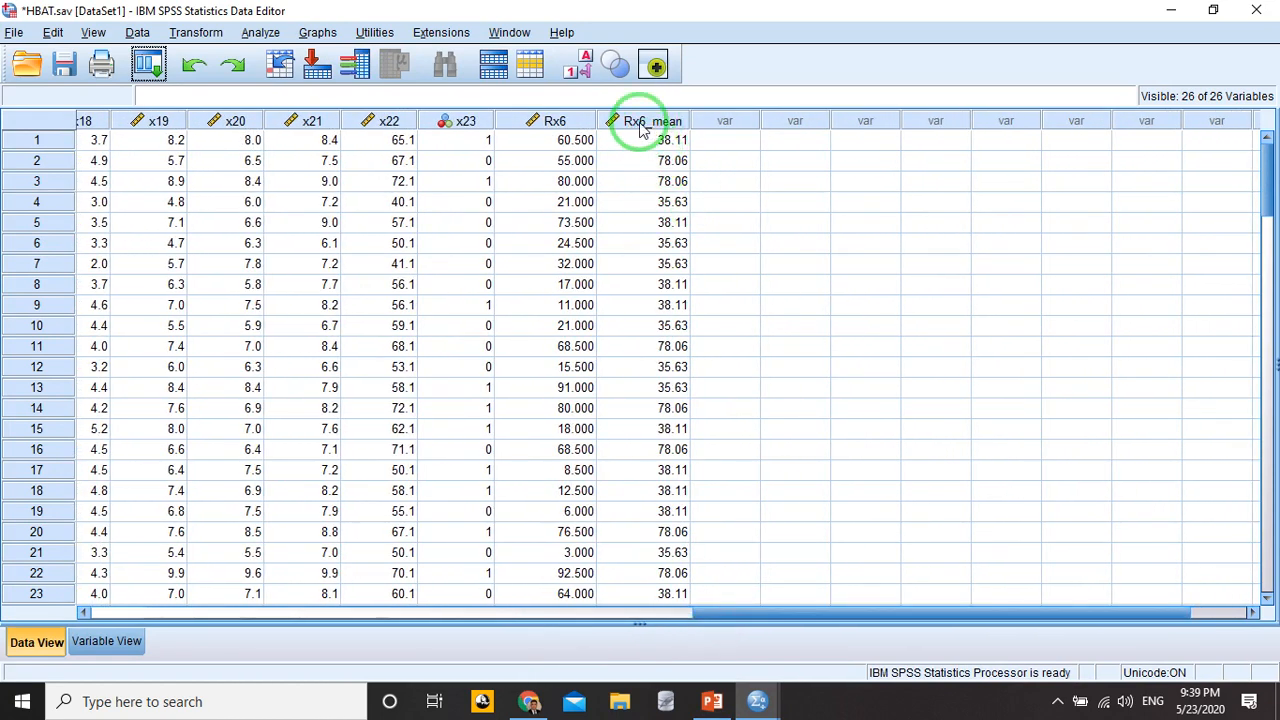
{"action": "mouse_move", "coordinate": [640, 136]}
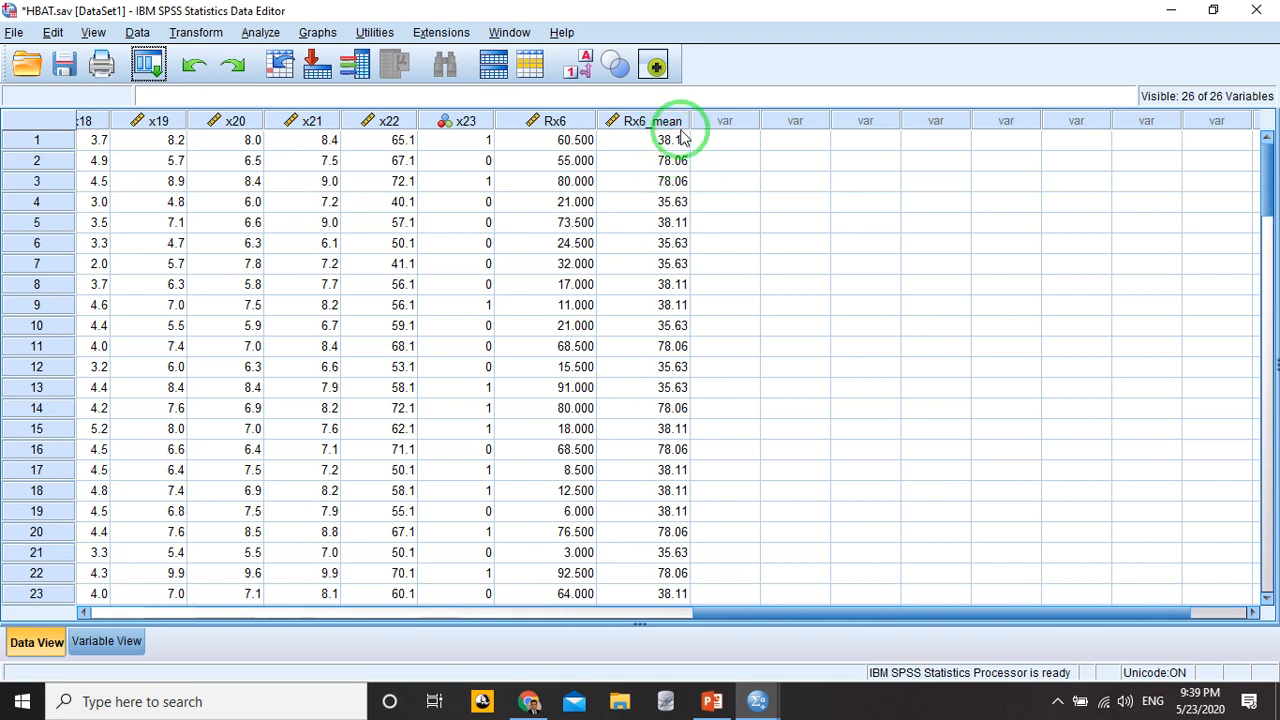
{"action": "mouse_move", "coordinate": [683, 137]}
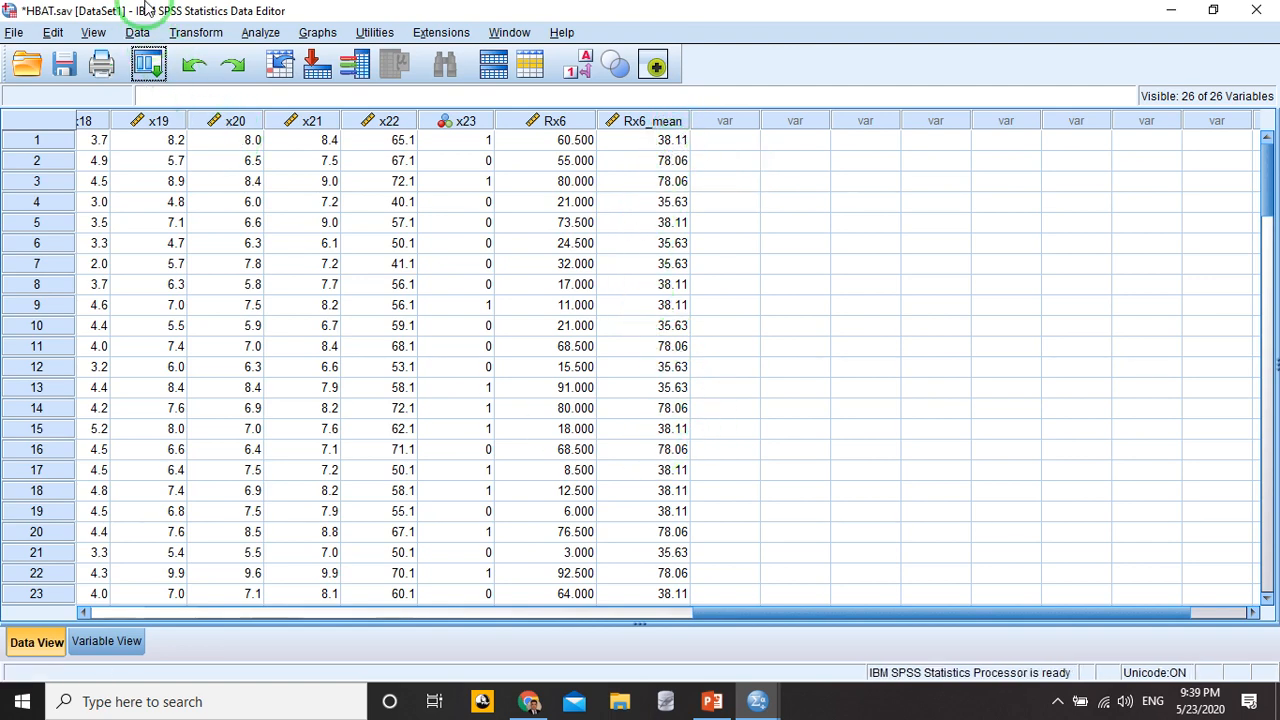
- Build the numeric expression ABS(Rx6_mean) for a new computed variable
{"action": "left_click", "coordinate": [194, 34]}
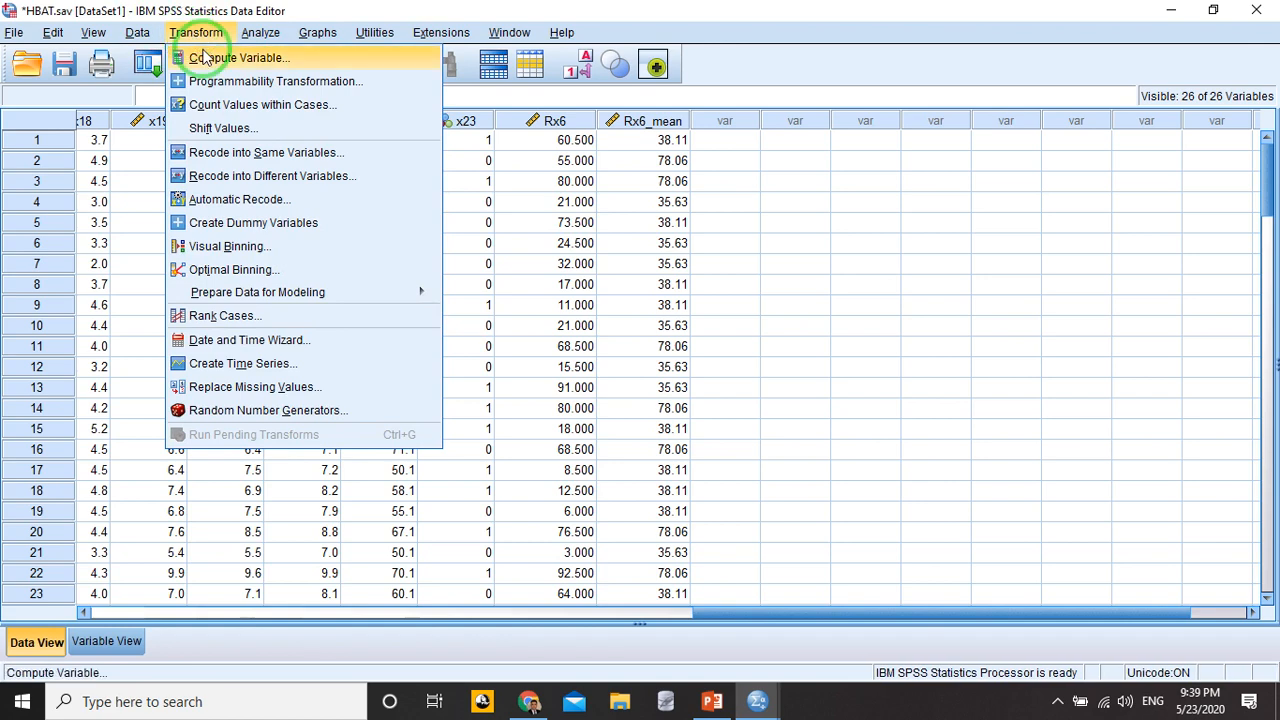
{"action": "left_click", "coordinate": [196, 58]}
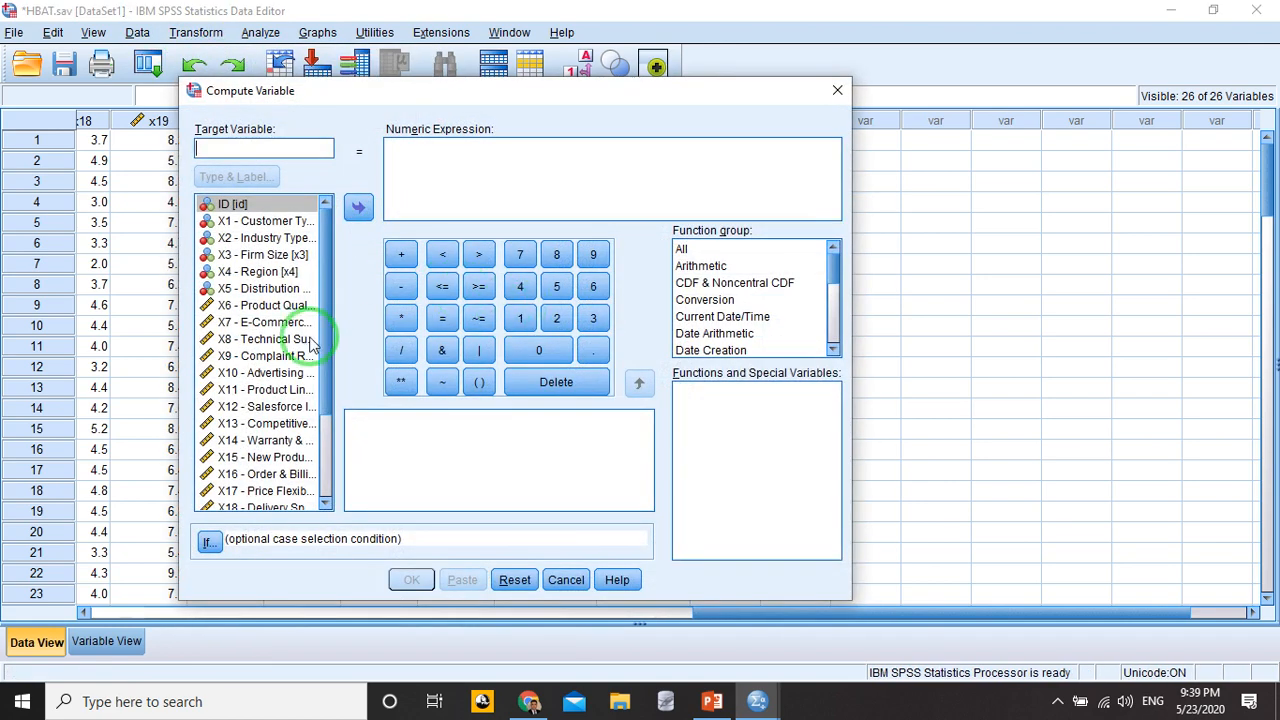
{"action": "left_click", "coordinate": [688, 251]}
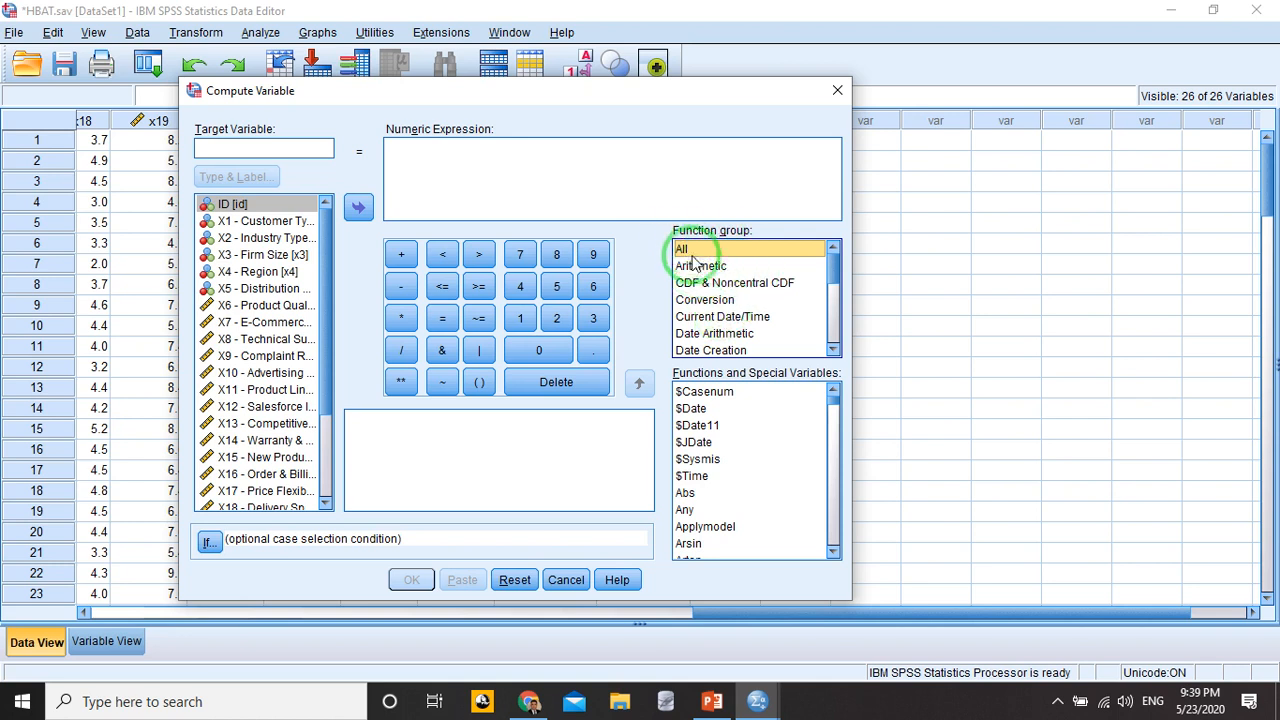
{"action": "double_click", "coordinate": [686, 493]}
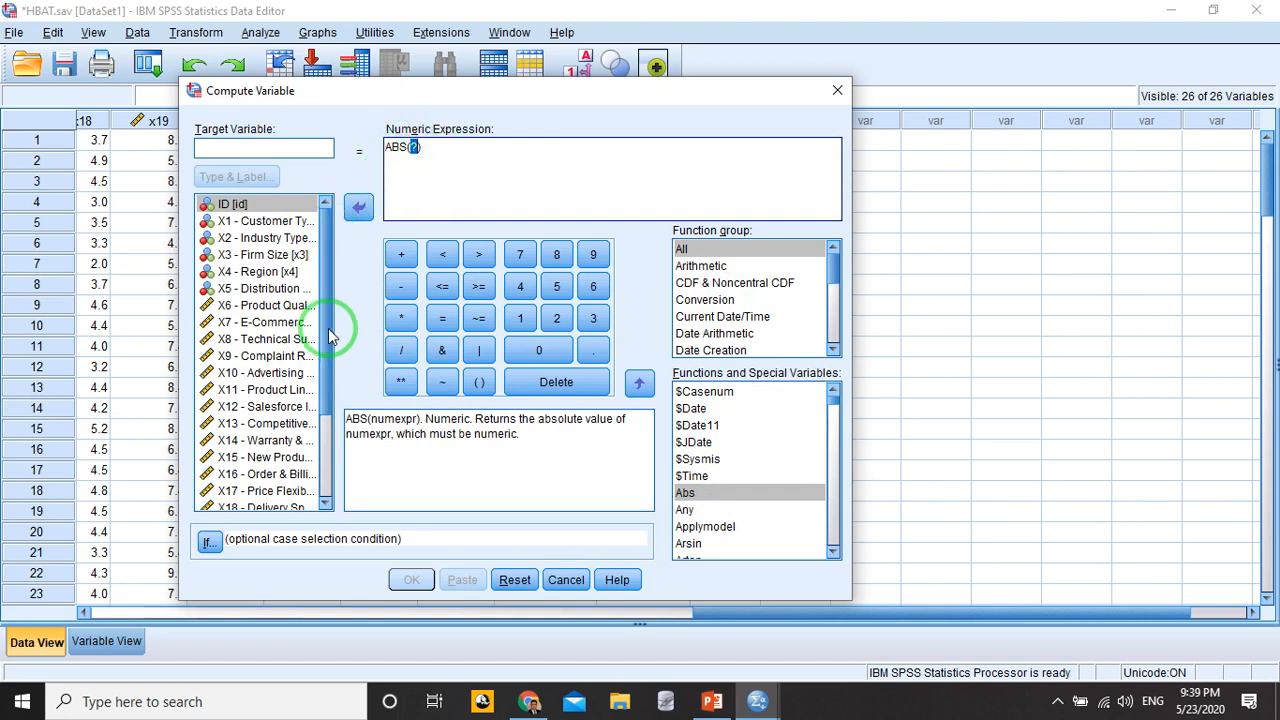
{"action": "left_click_drag", "start_coordinate": [326, 323], "coordinate": [326, 429]}
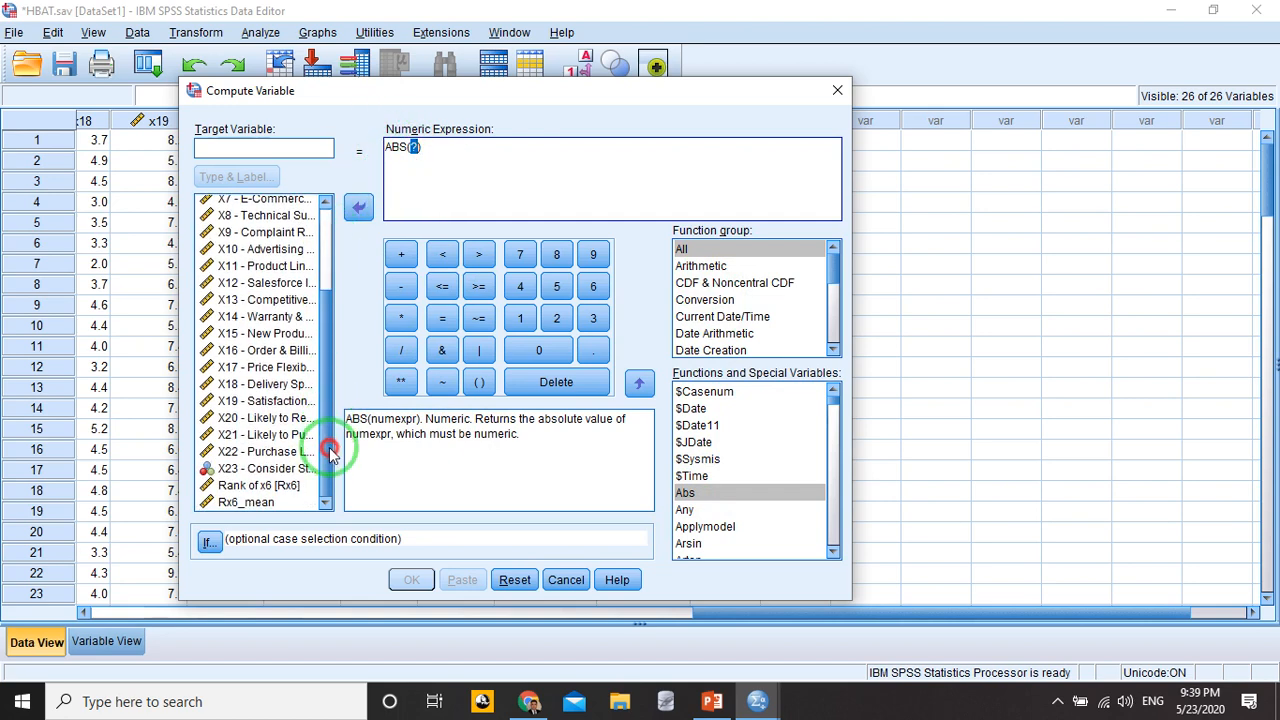
{"action": "double_click", "coordinate": [258, 503]}
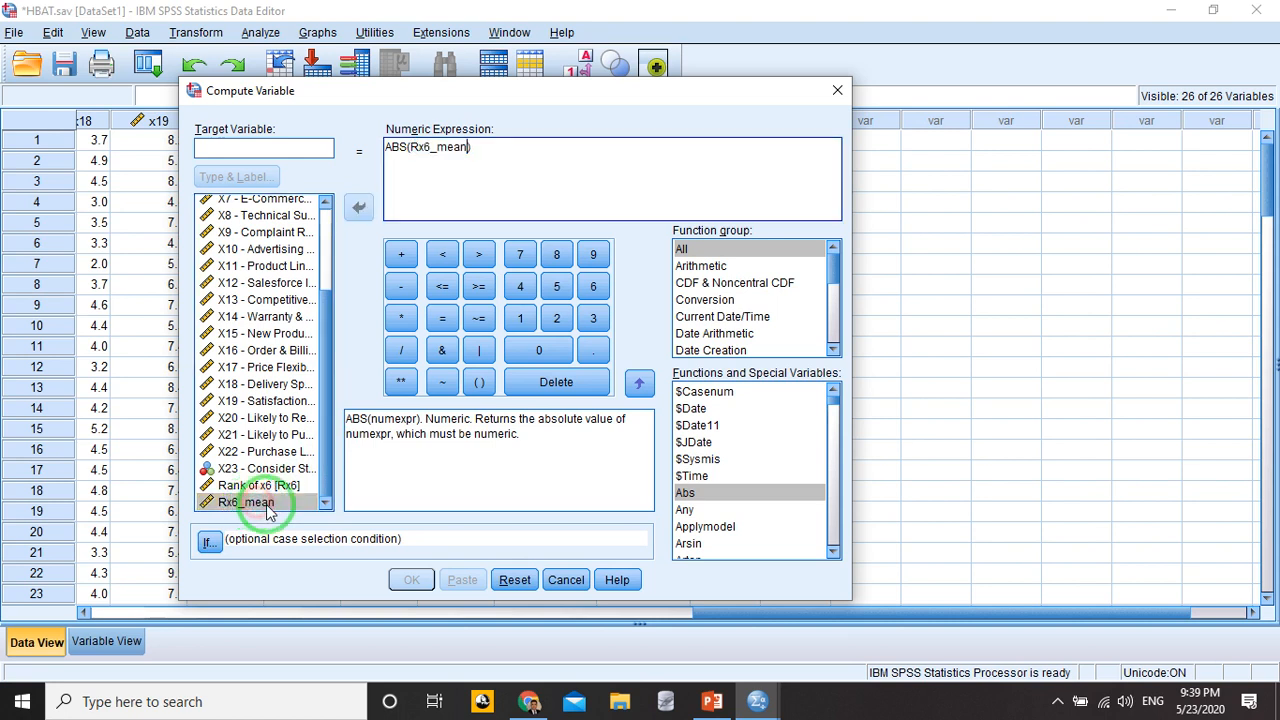
- Name the target variable Dev, compute it, and inspect its column in the dataset
{"action": "left_click", "coordinate": [265, 146]}
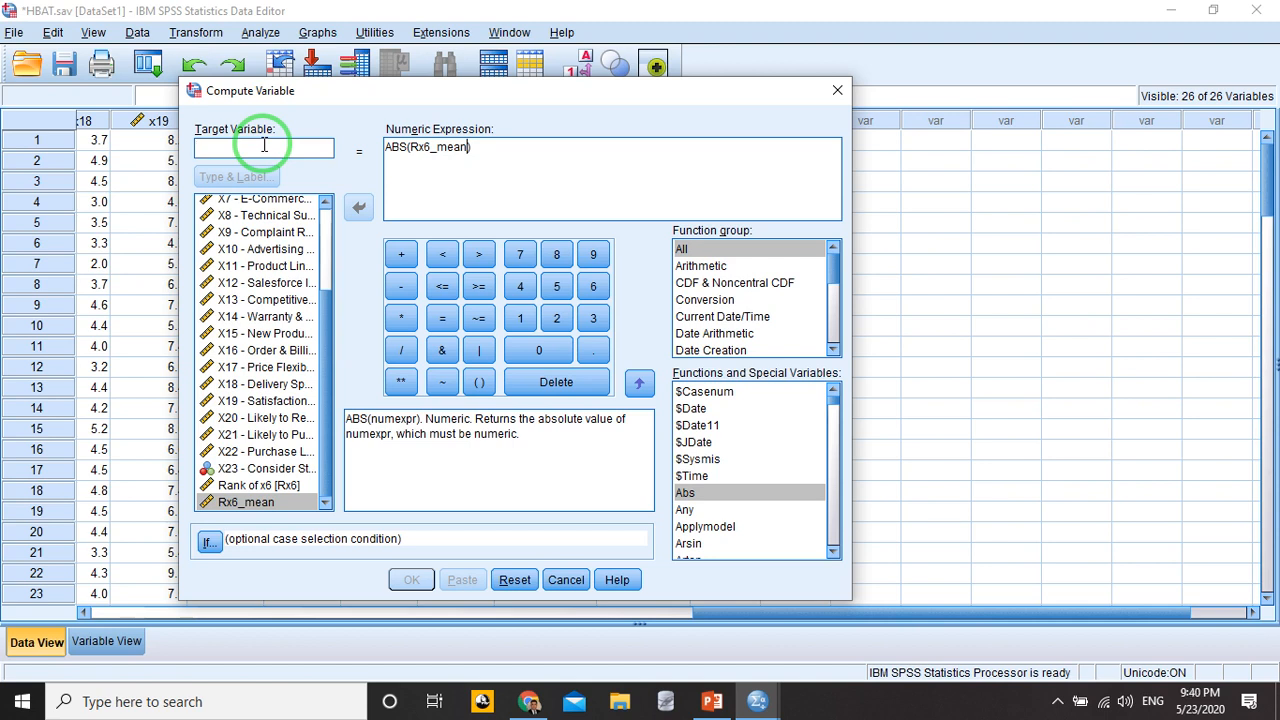
{"action": "type", "text": "Dev"}
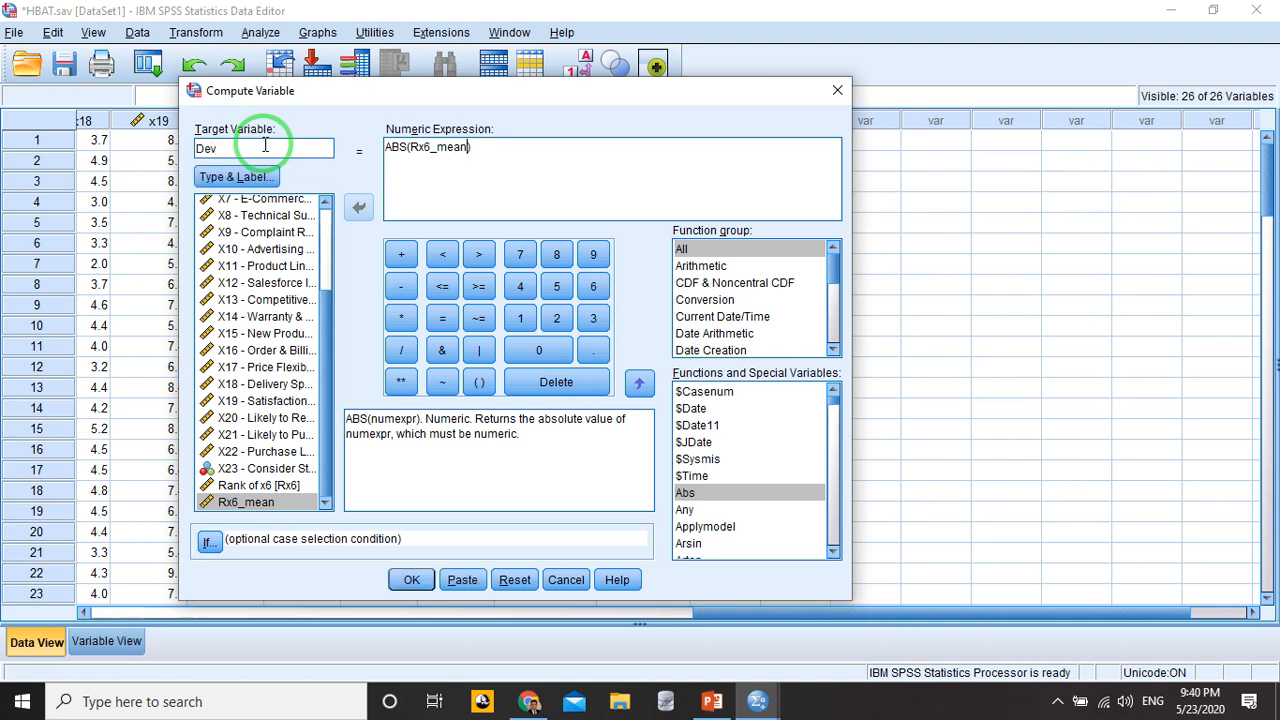
{"action": "left_click", "coordinate": [414, 582]}
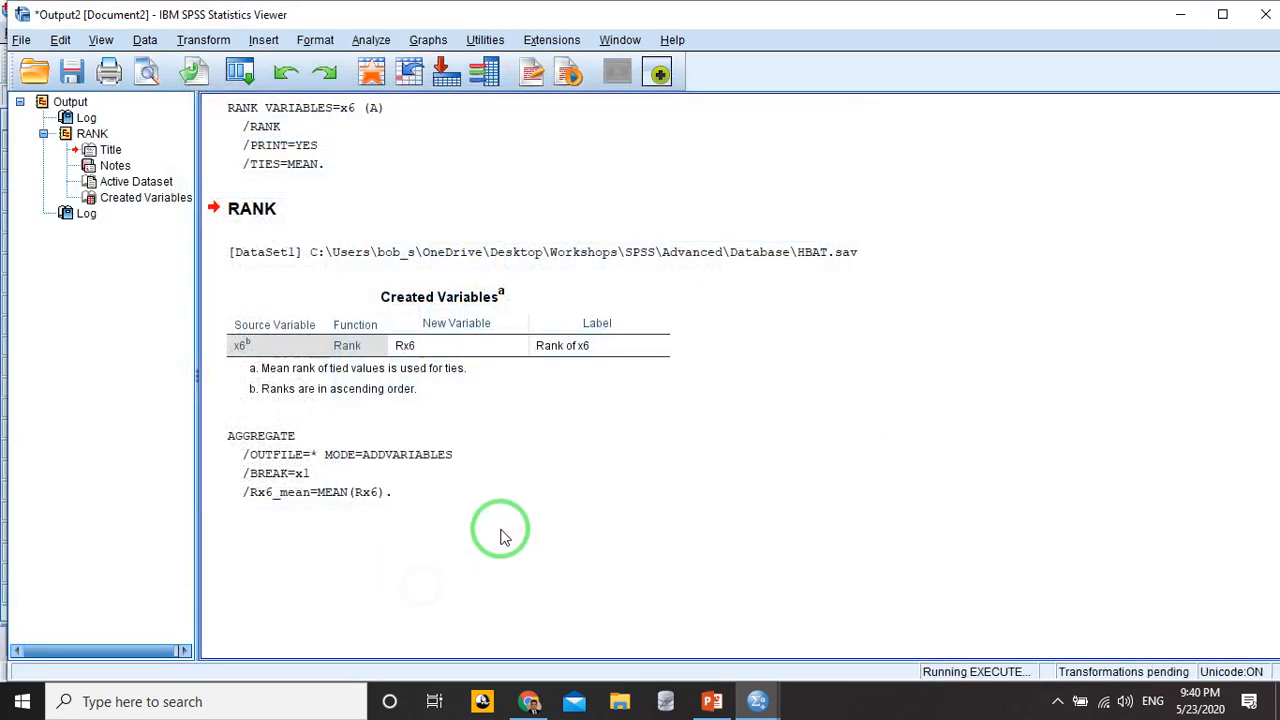
{"action": "mouse_move", "coordinate": [757, 707]}
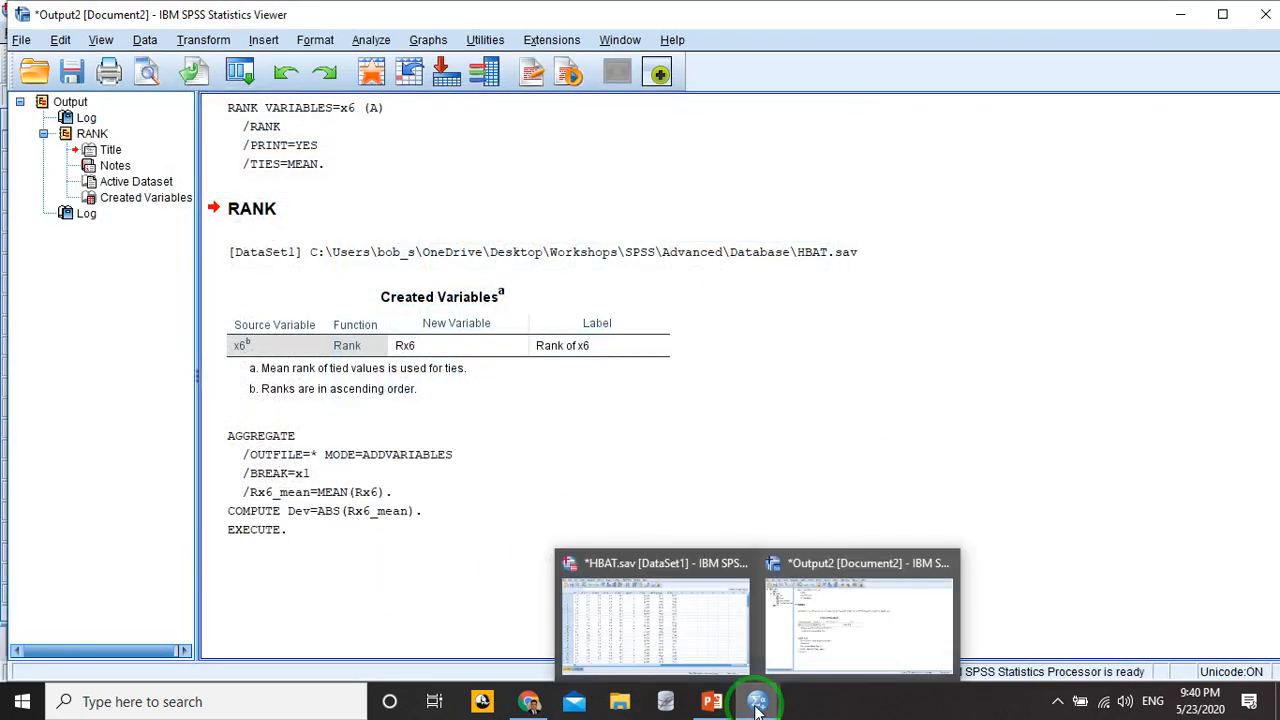
{"action": "left_click", "coordinate": [666, 628]}
{"action": "left_click", "coordinate": [752, 614]}
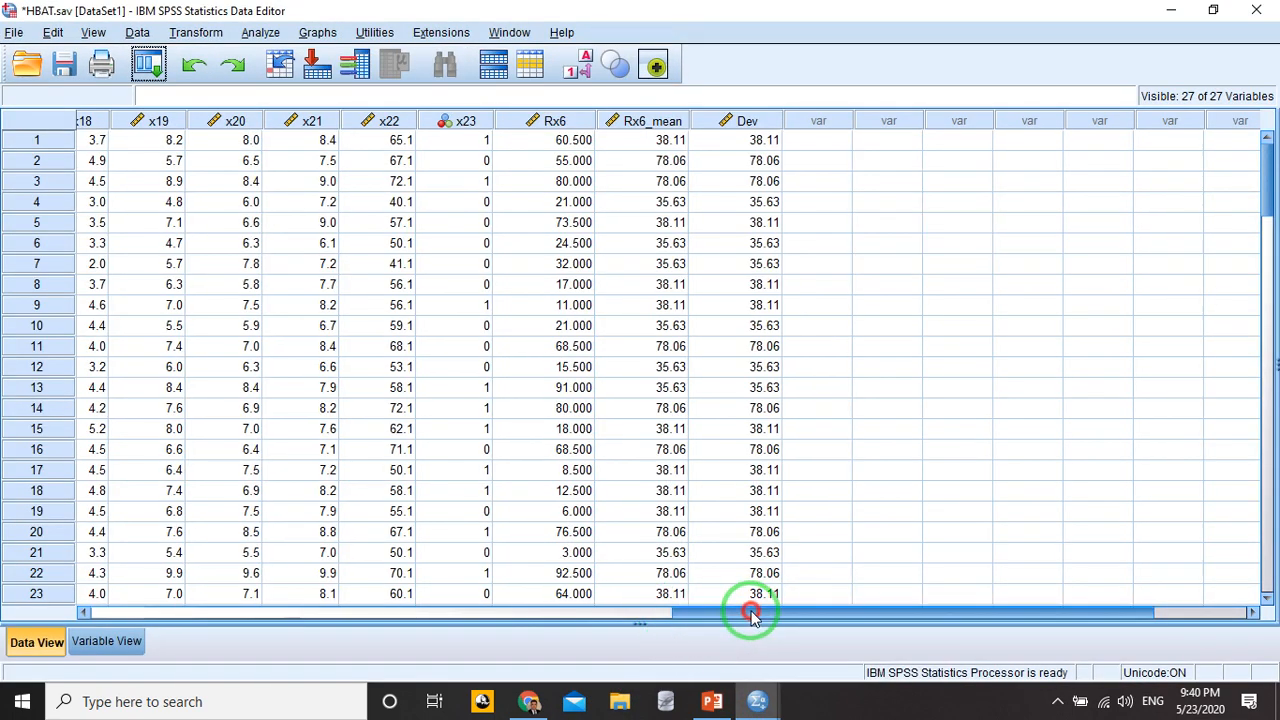
{"action": "left_click_drag", "start_coordinate": [752, 614], "coordinate": [768, 609]}
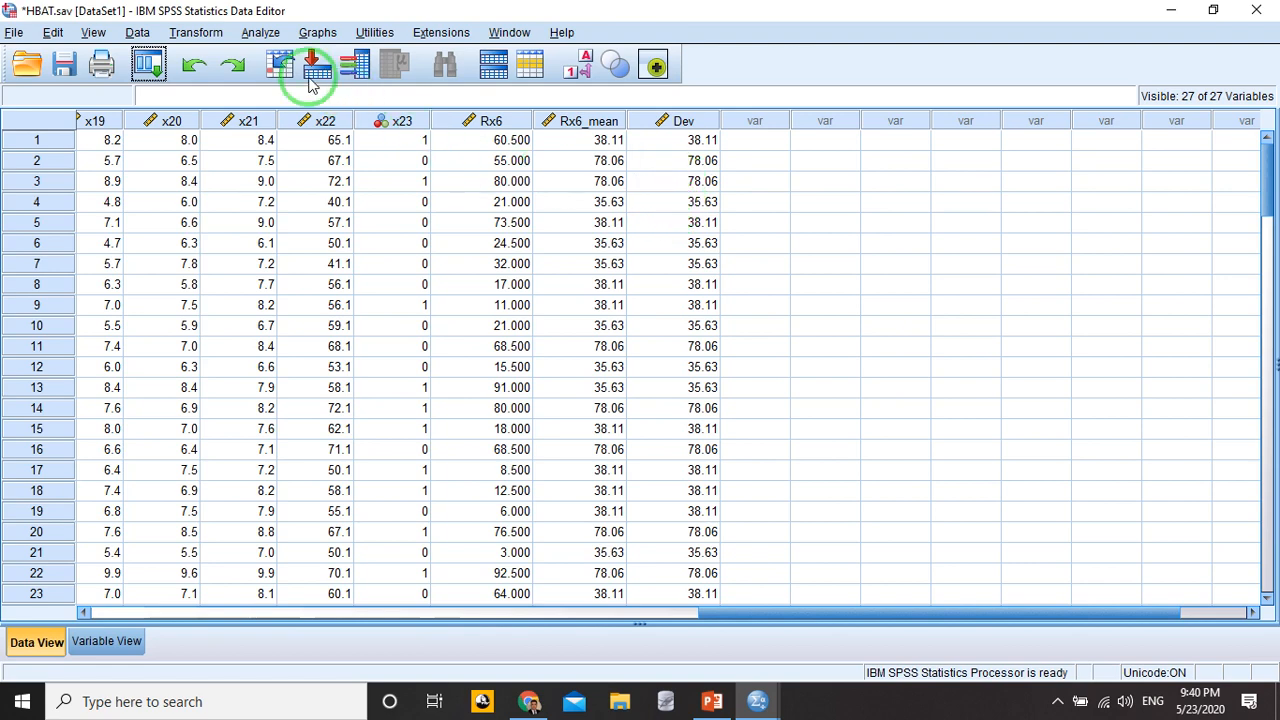
- Set up a one-way ANOVA with Dev as the dependent variable
{"action": "left_click", "coordinate": [258, 34]}
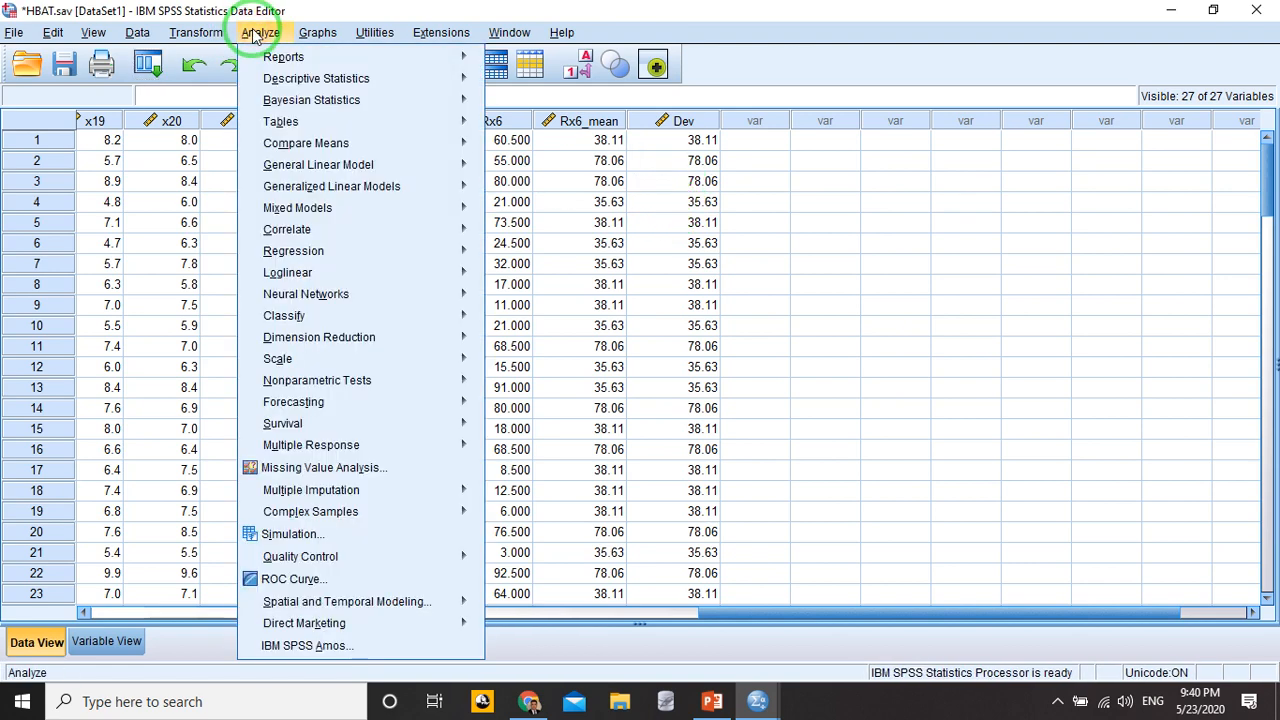
{"action": "mouse_move", "coordinate": [302, 144]}
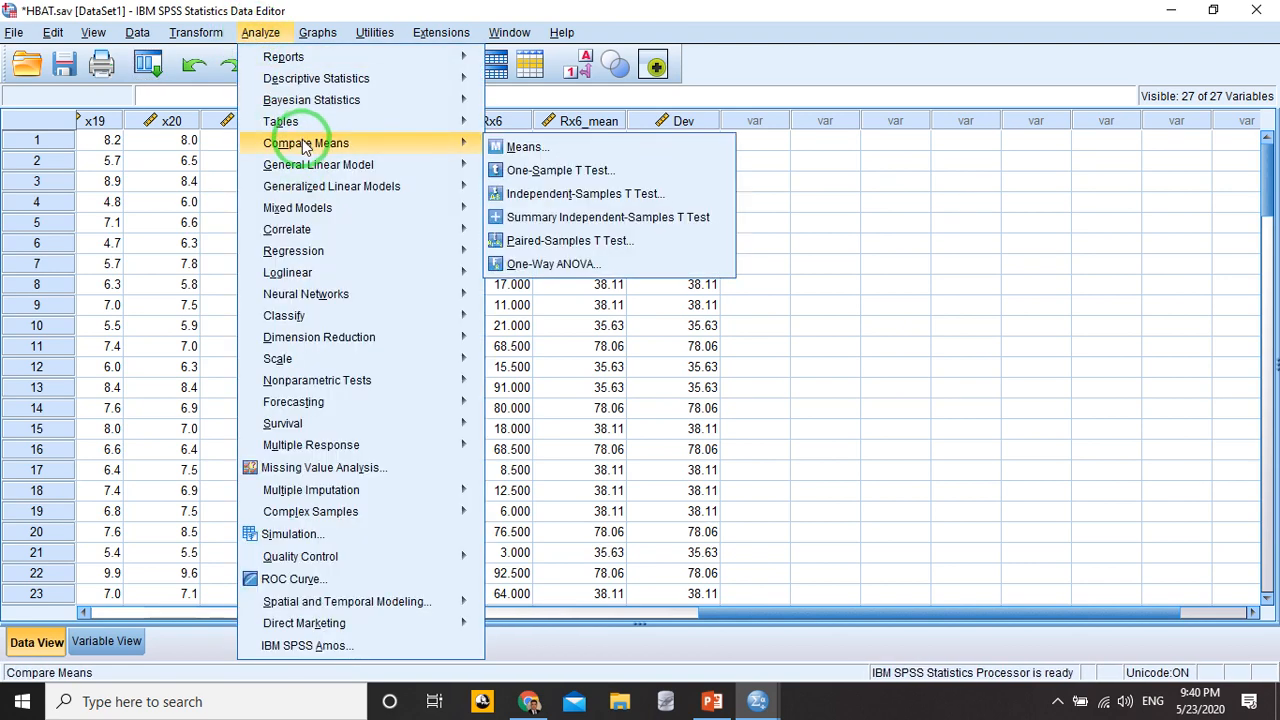
{"action": "left_click", "coordinate": [555, 264]}
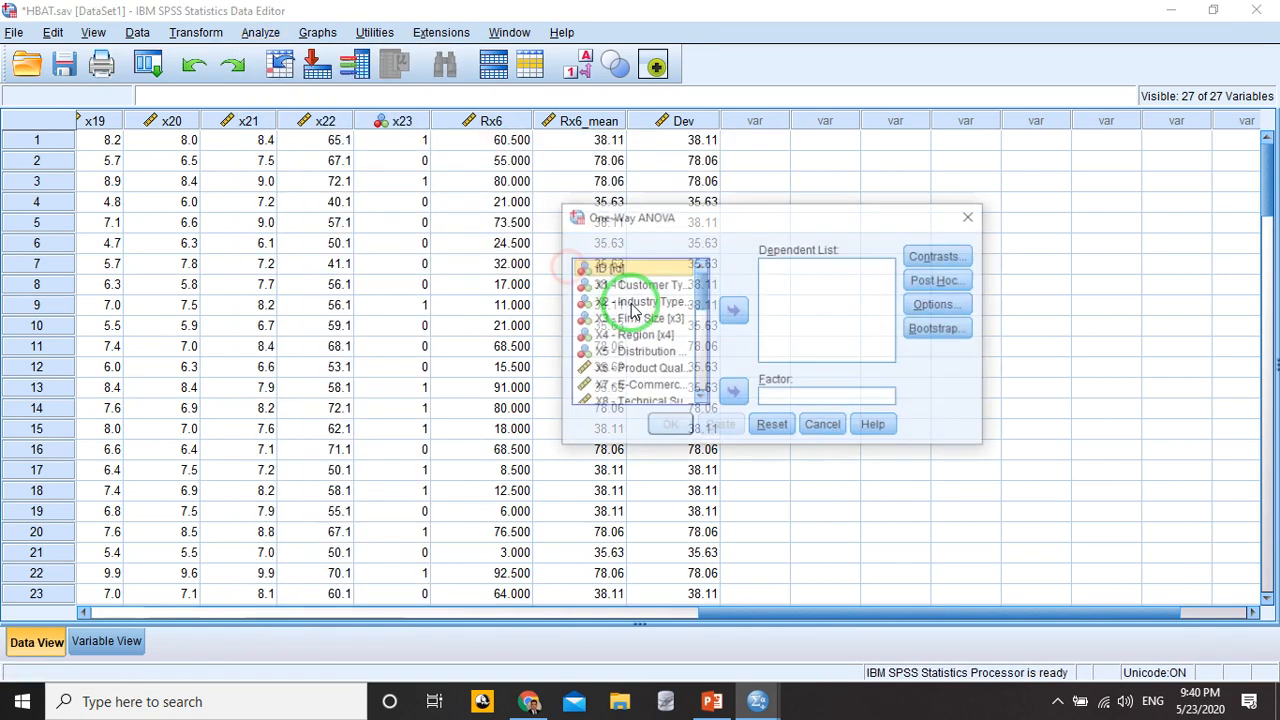
{"action": "left_click_drag", "start_coordinate": [843, 220], "coordinate": [918, 272]}
{"action": "left_click_drag", "start_coordinate": [777, 343], "coordinate": [773, 453]}
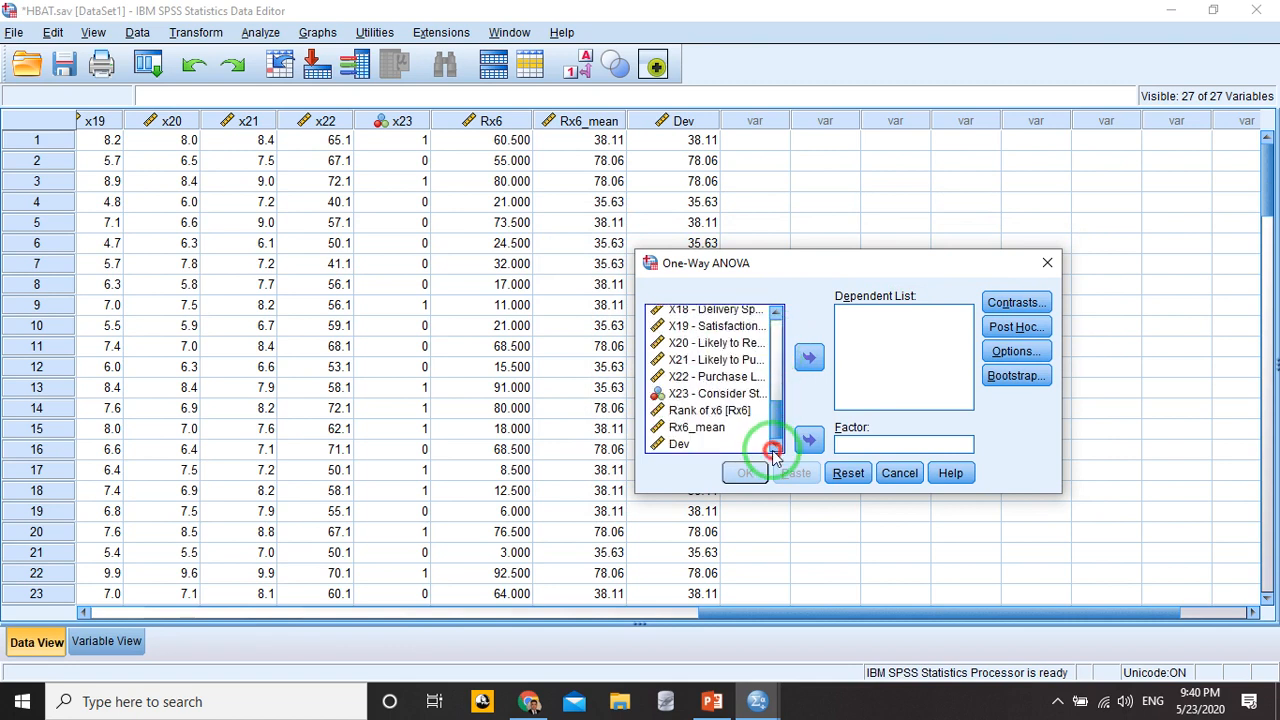
{"action": "left_click", "coordinate": [685, 444]}
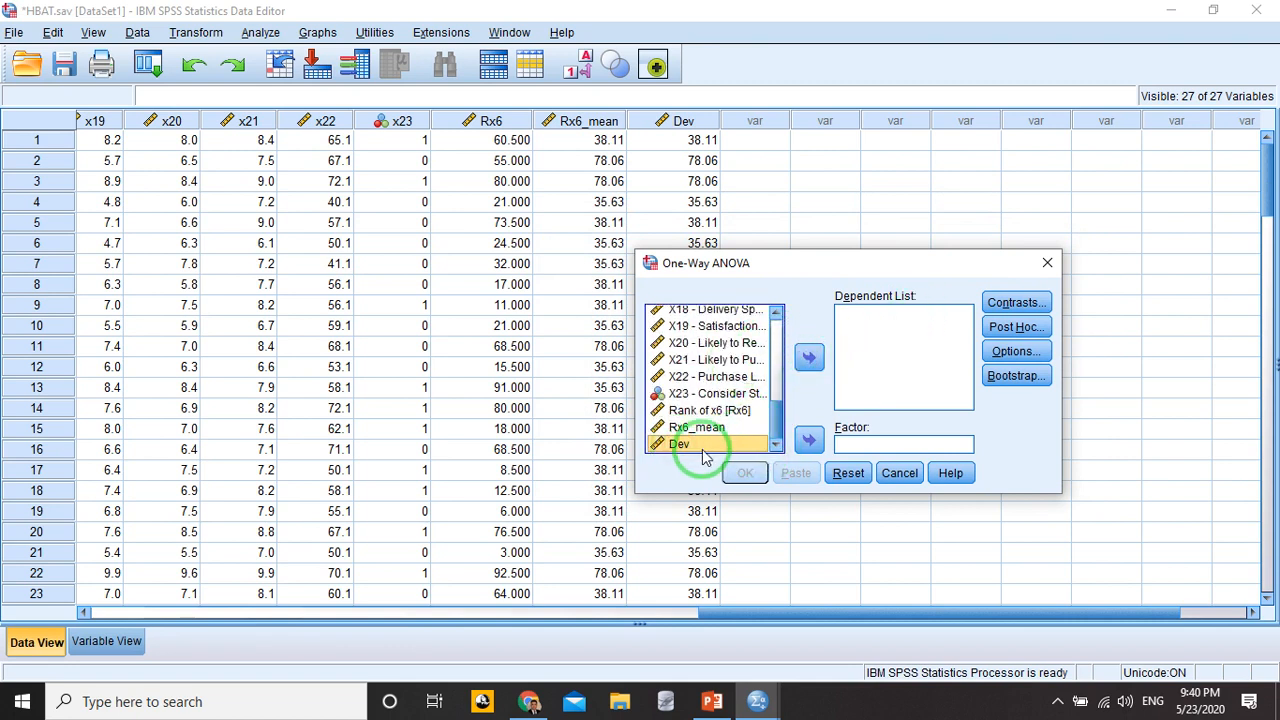
{"action": "left_click", "coordinate": [807, 360]}
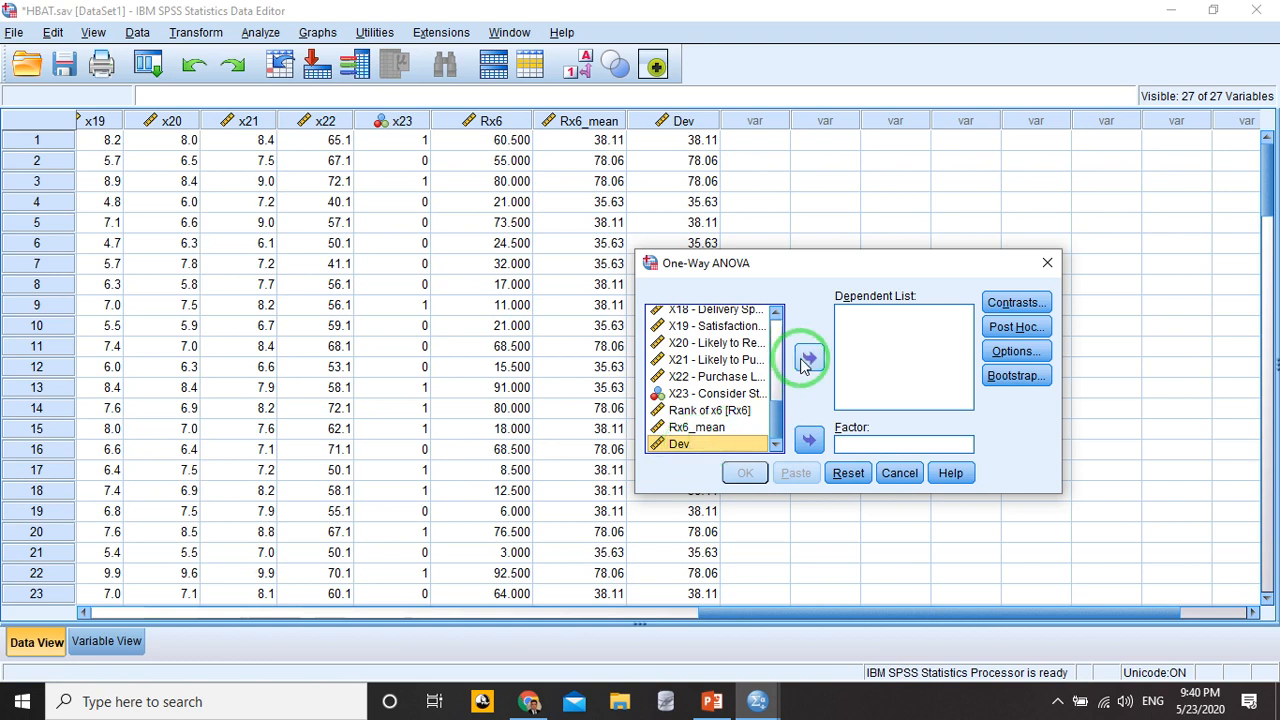
{"action": "left_click", "coordinate": [807, 360]}
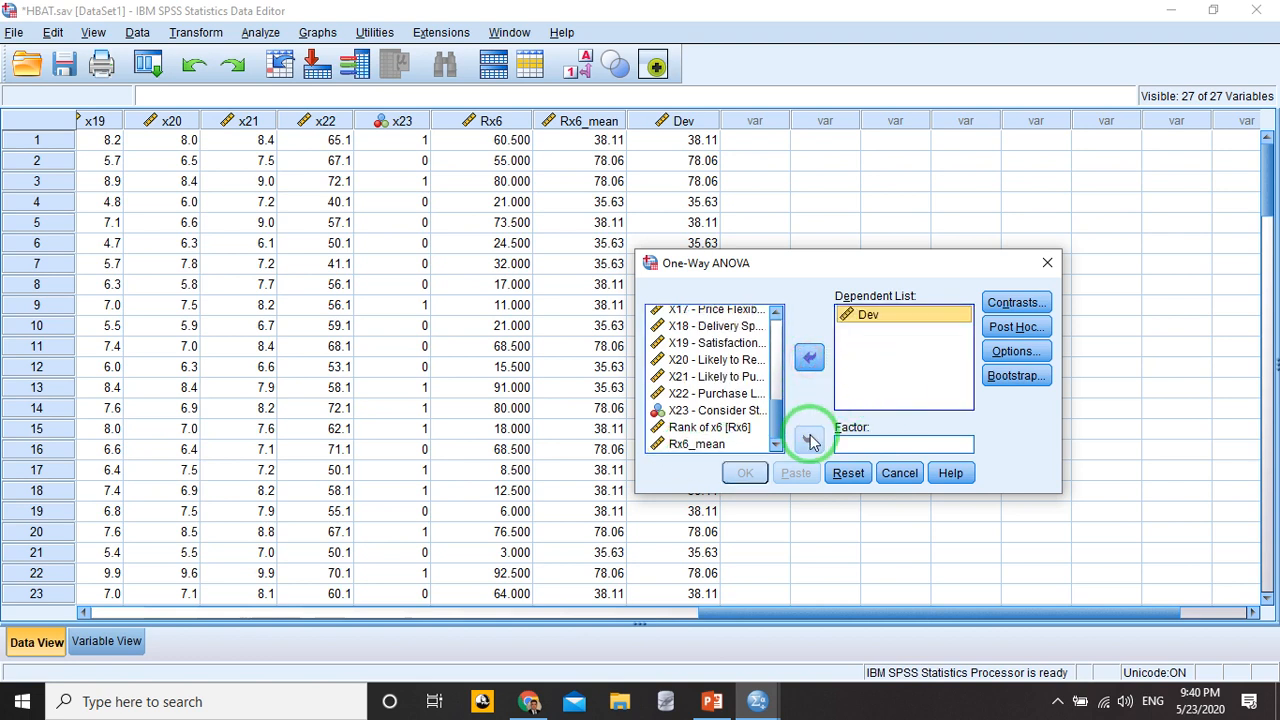
- Use X1 - Customer Type as the ANOVA factor, run the analysis, and examine the significance in the ANOVA table
{"action": "left_click_drag", "start_coordinate": [776, 413], "coordinate": [777, 298]}
{"action": "left_click", "coordinate": [722, 332]}
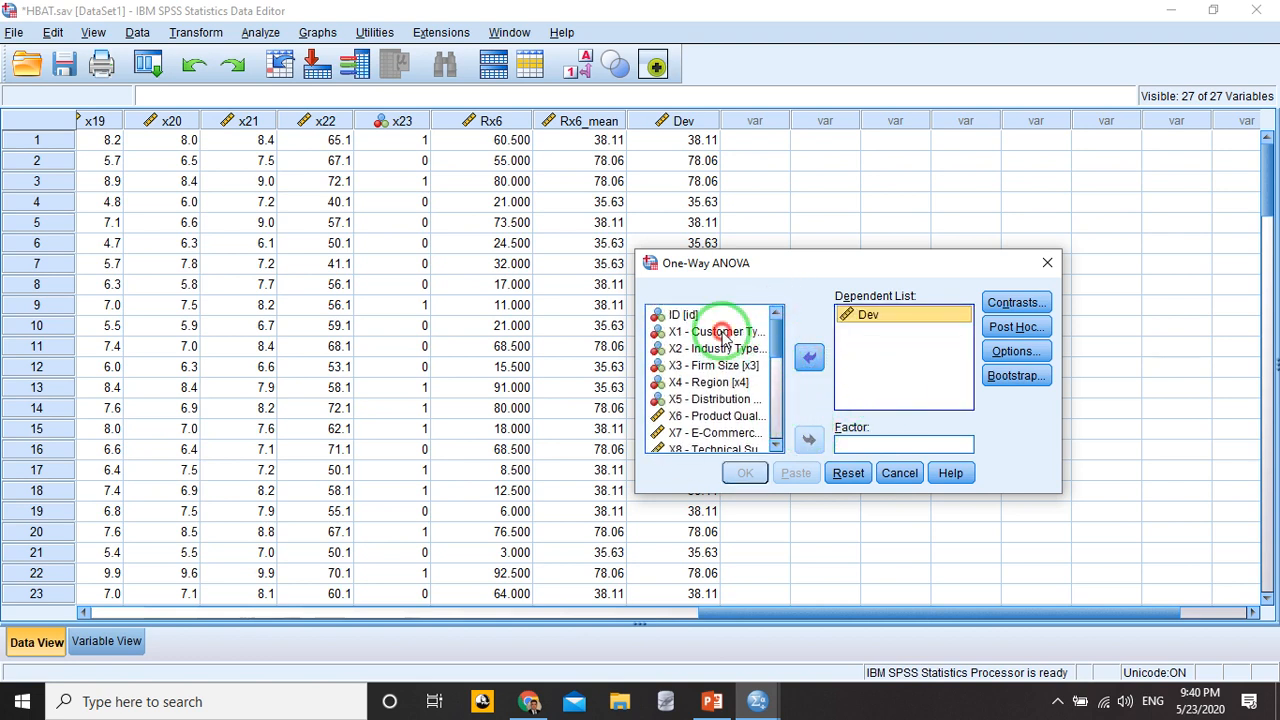
{"action": "left_click", "coordinate": [809, 440]}
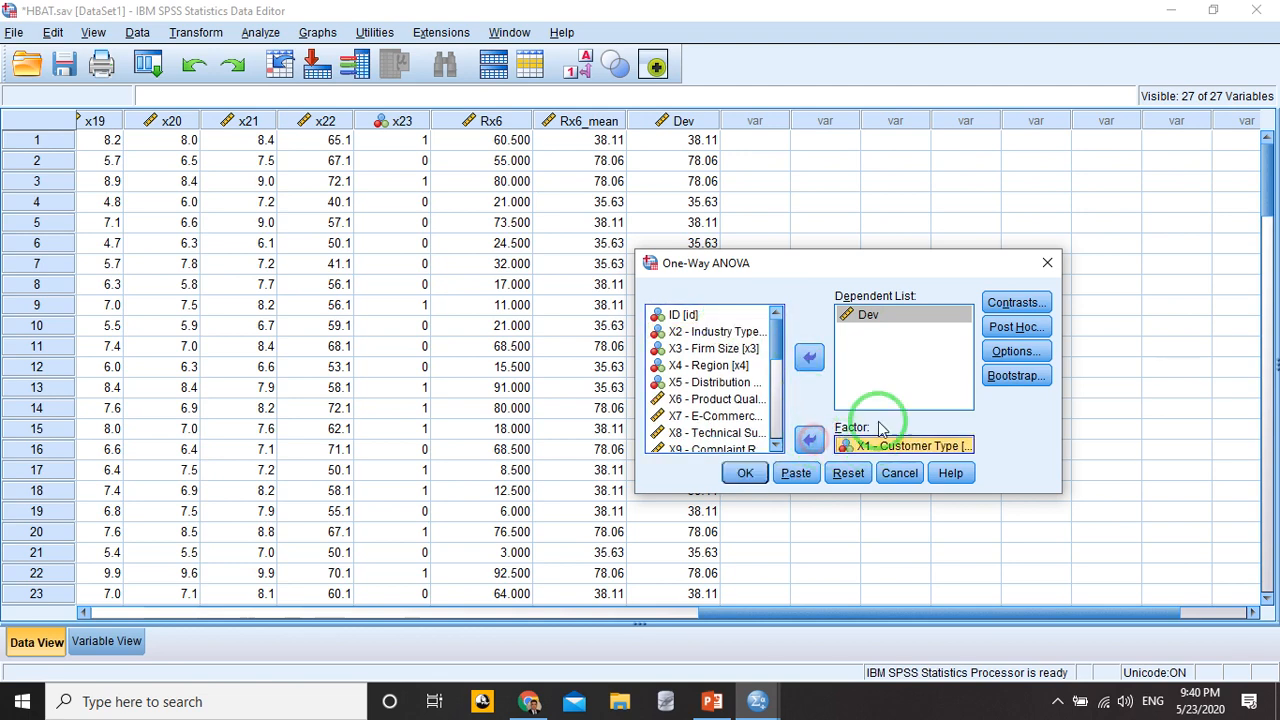
{"action": "left_click", "coordinate": [748, 474]}
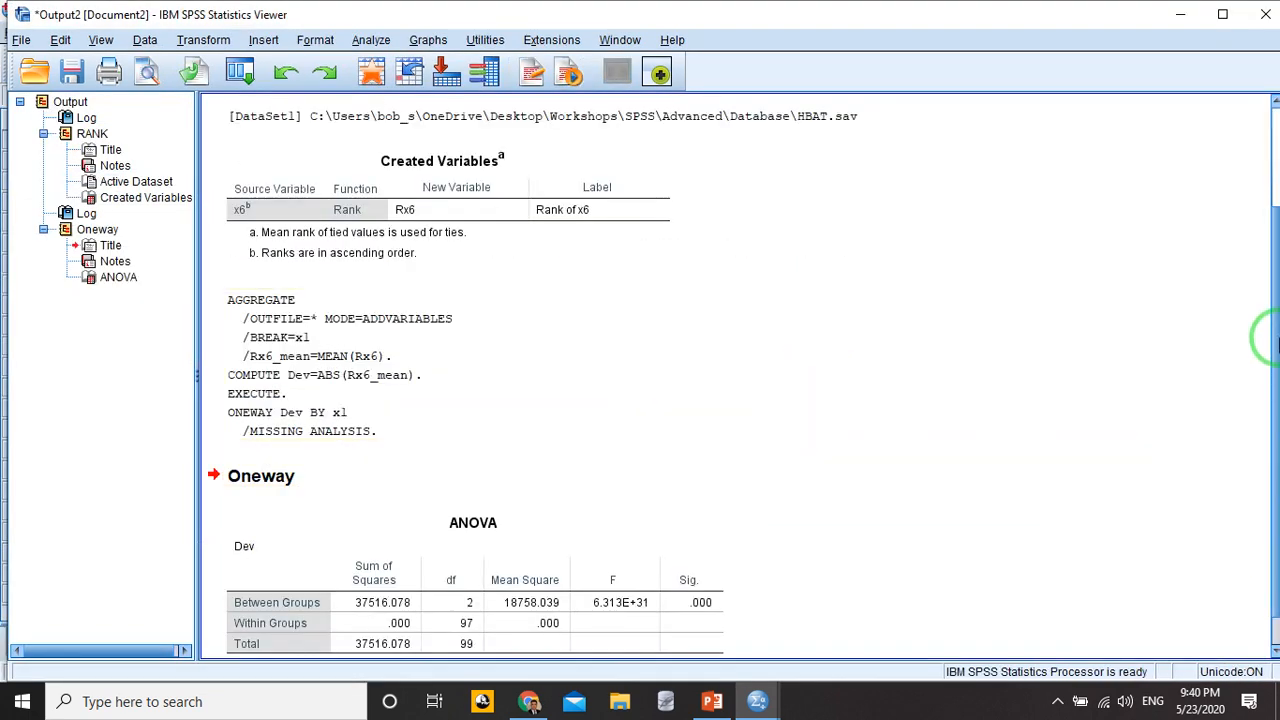
{"action": "left_click_drag", "start_coordinate": [1274, 392], "coordinate": [1273, 449]}
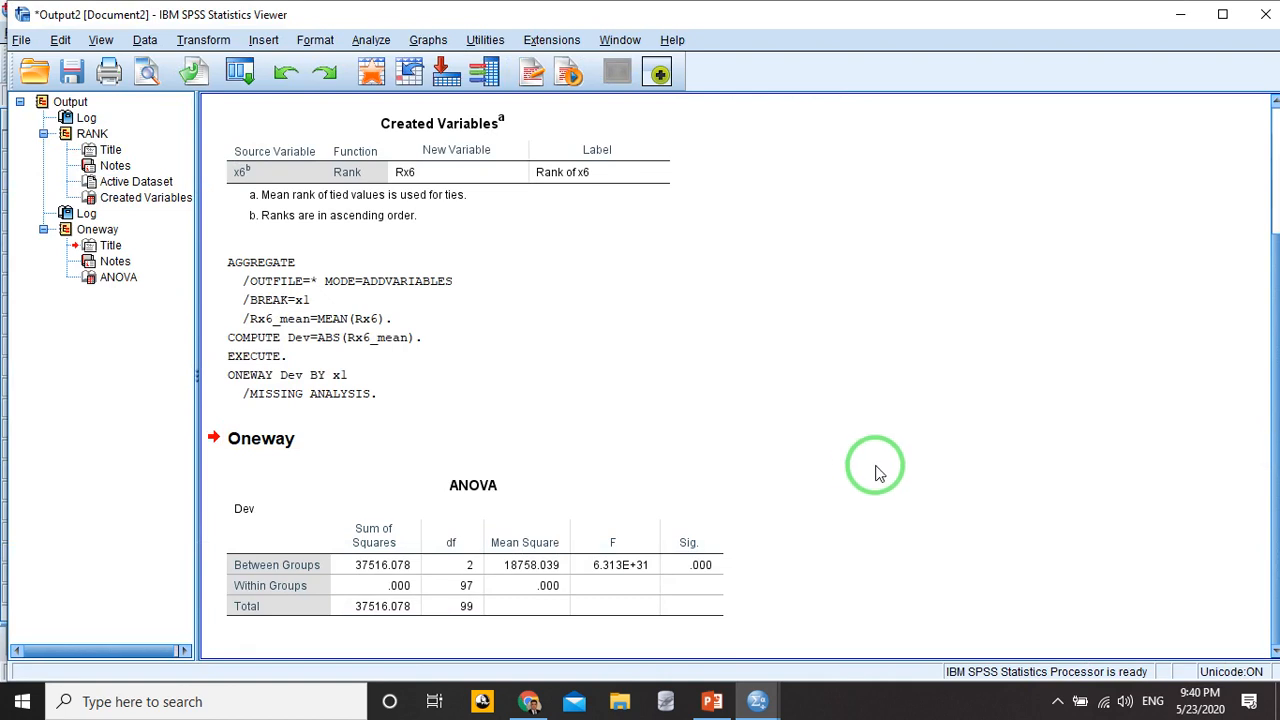
{"action": "left_click", "coordinate": [708, 530]}
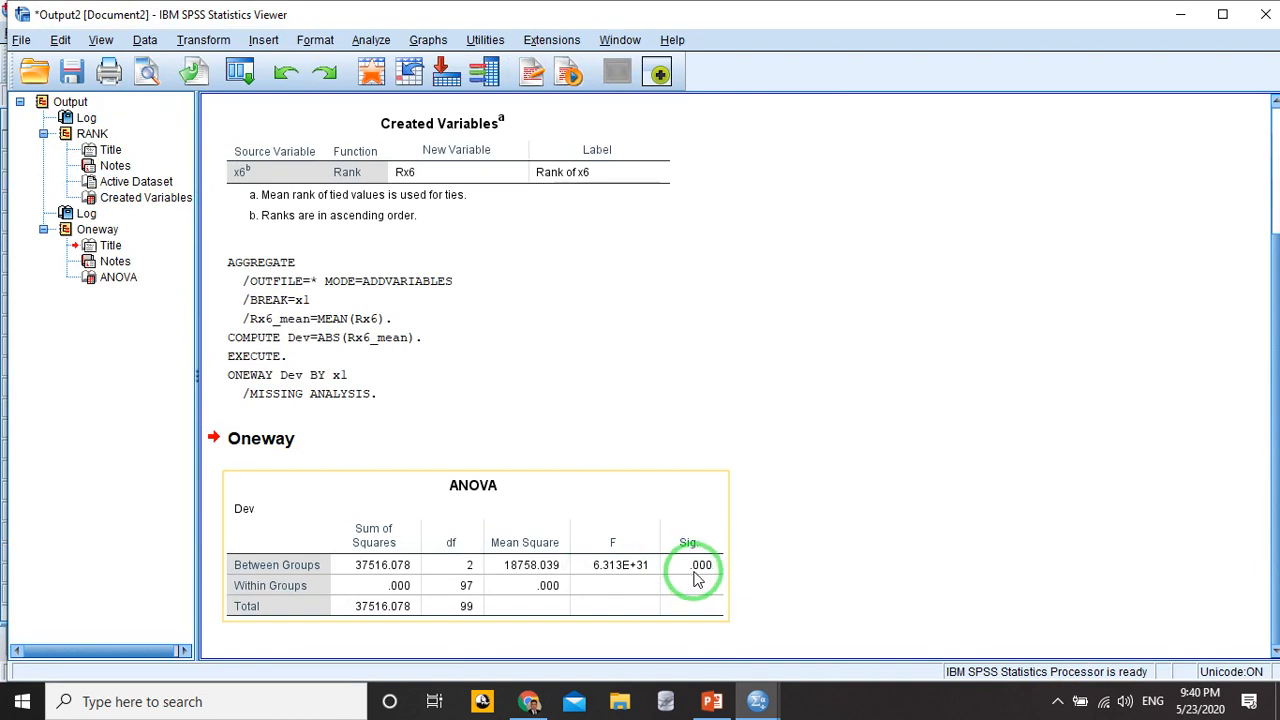
{"action": "left_click", "coordinate": [793, 533]}
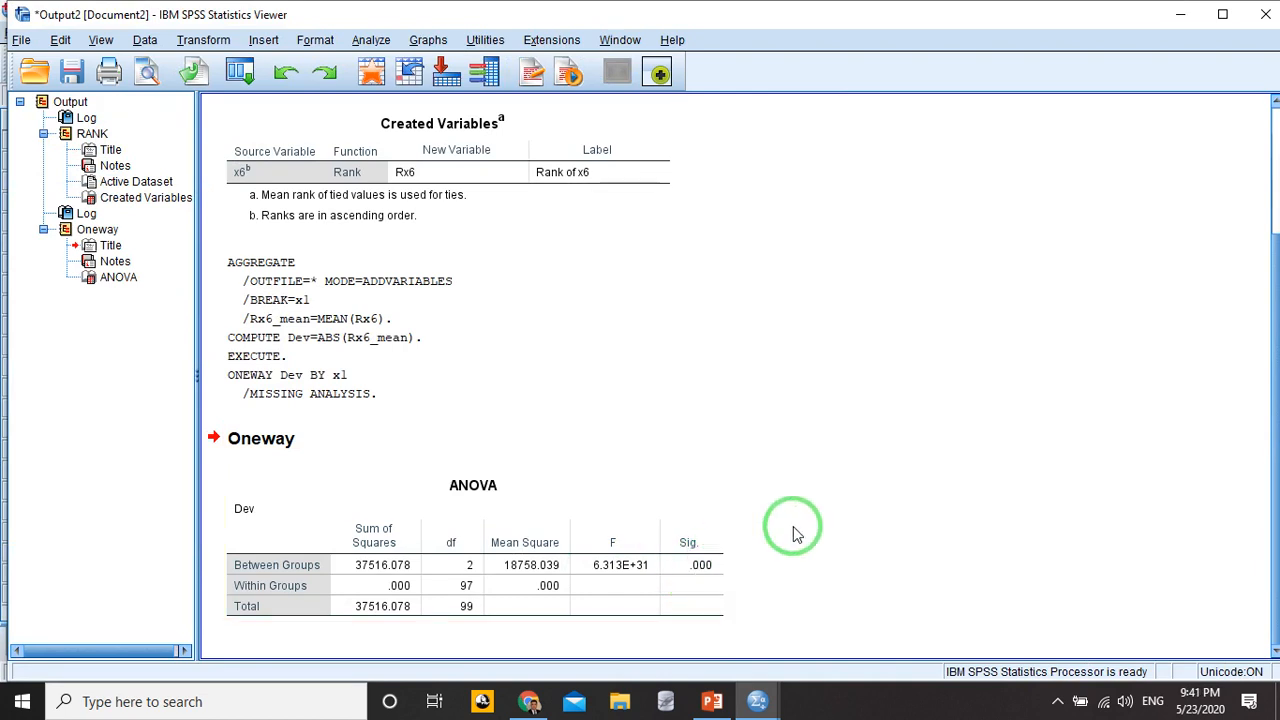